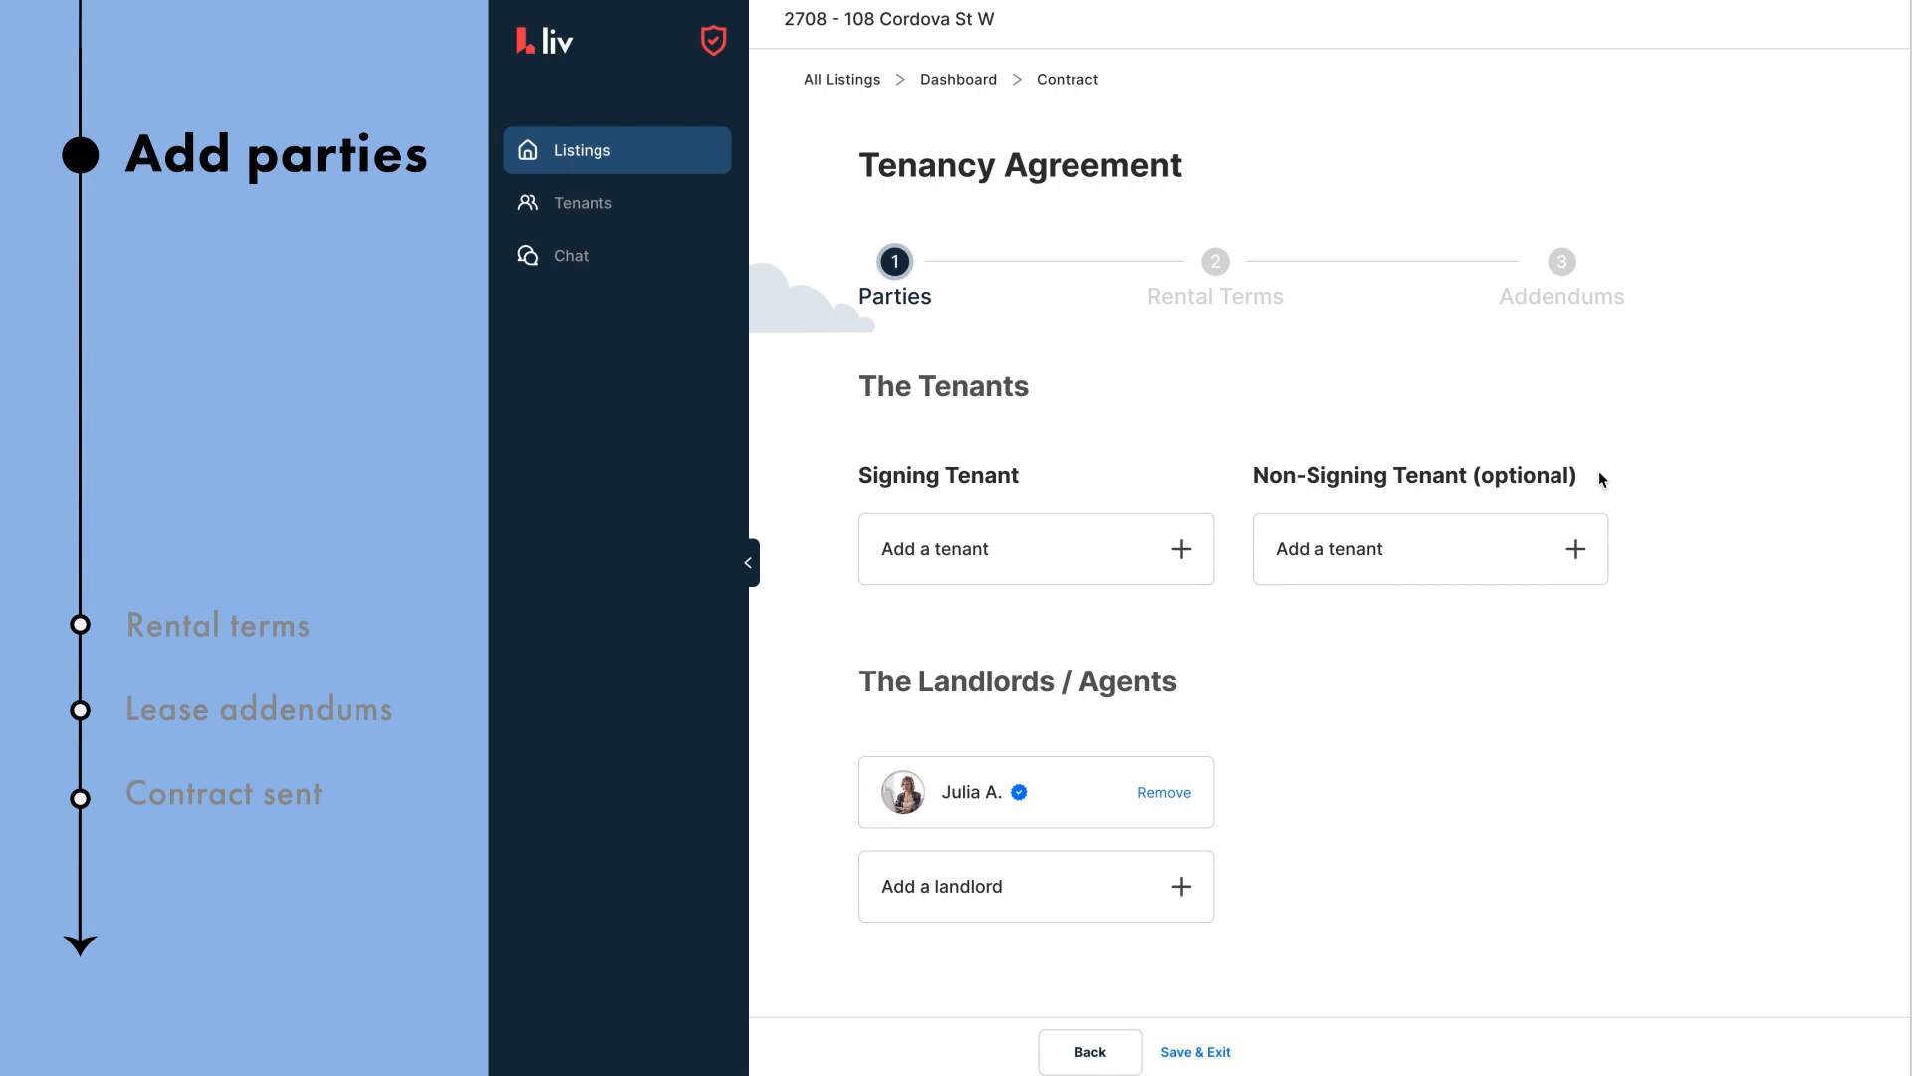
Step: Add the second applicant from the applicant list as a signing tenant
click(1171, 549)
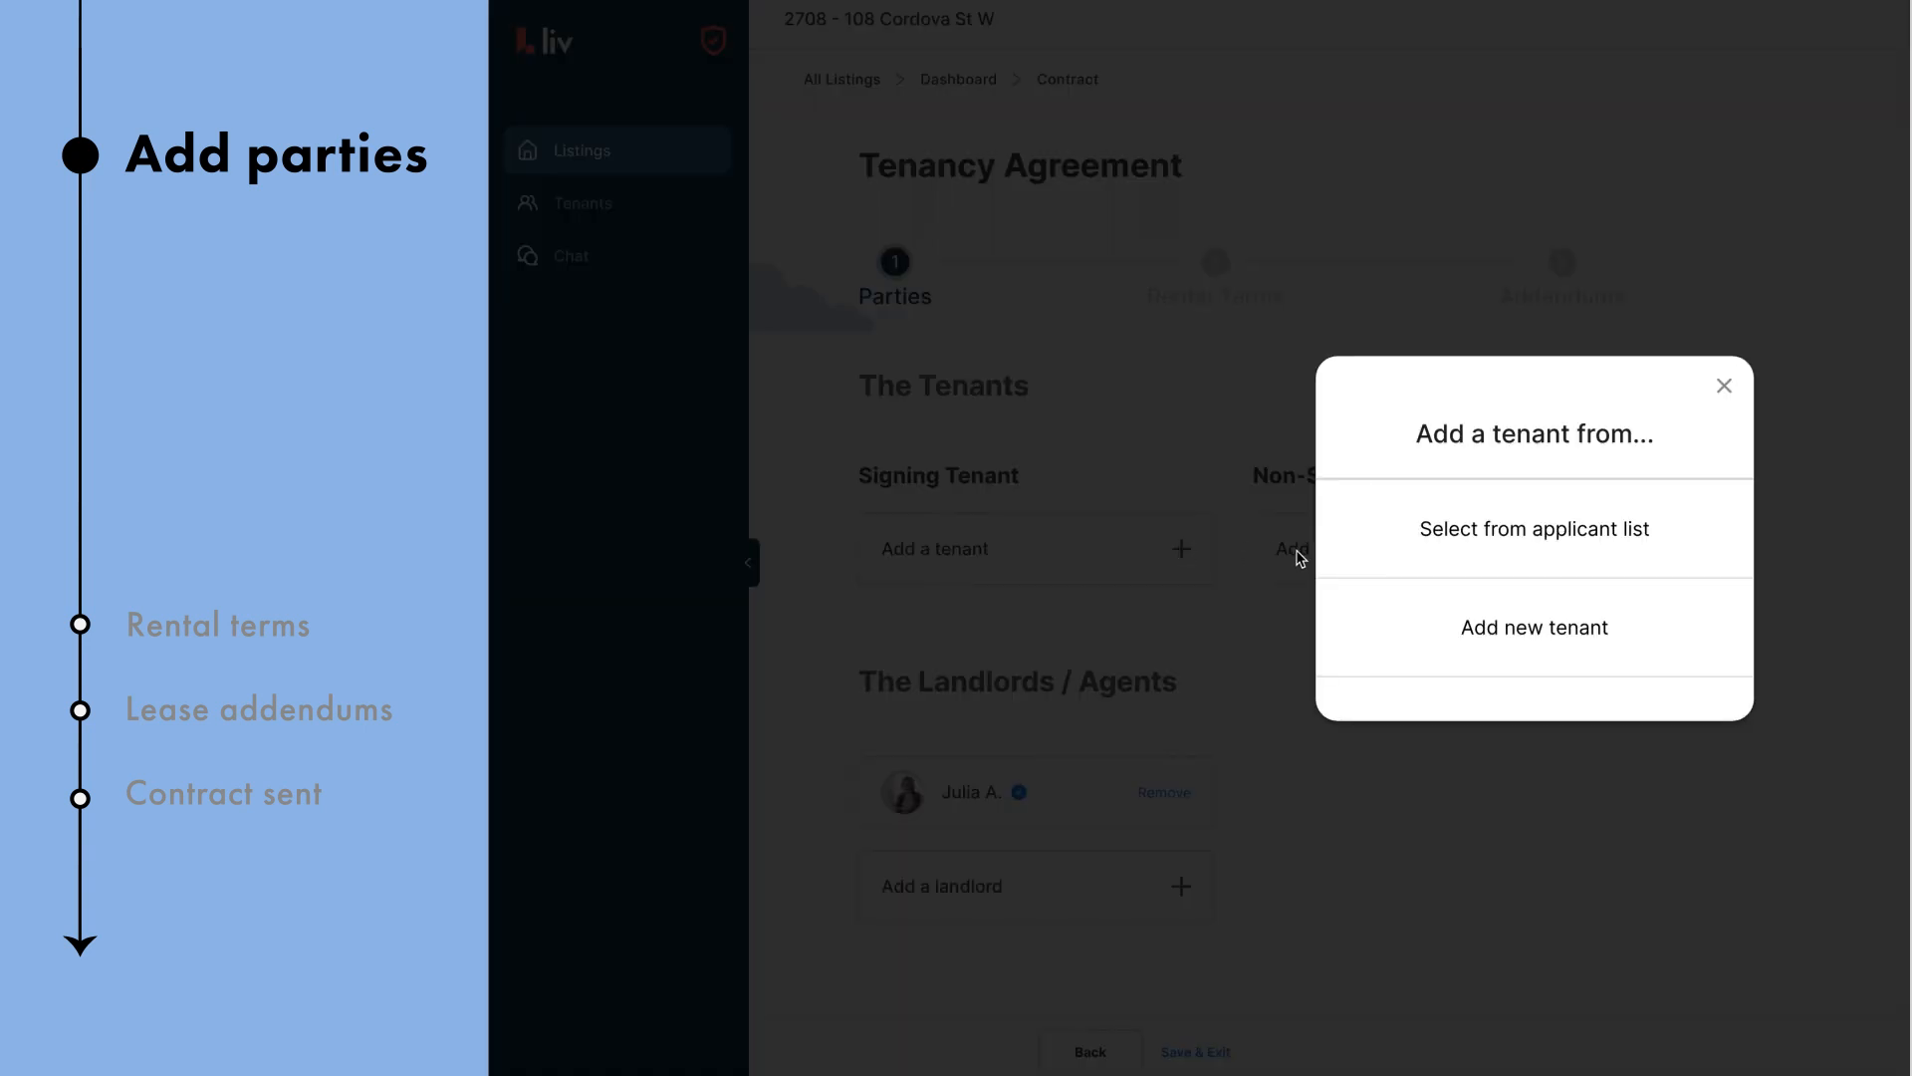
click(1518, 552)
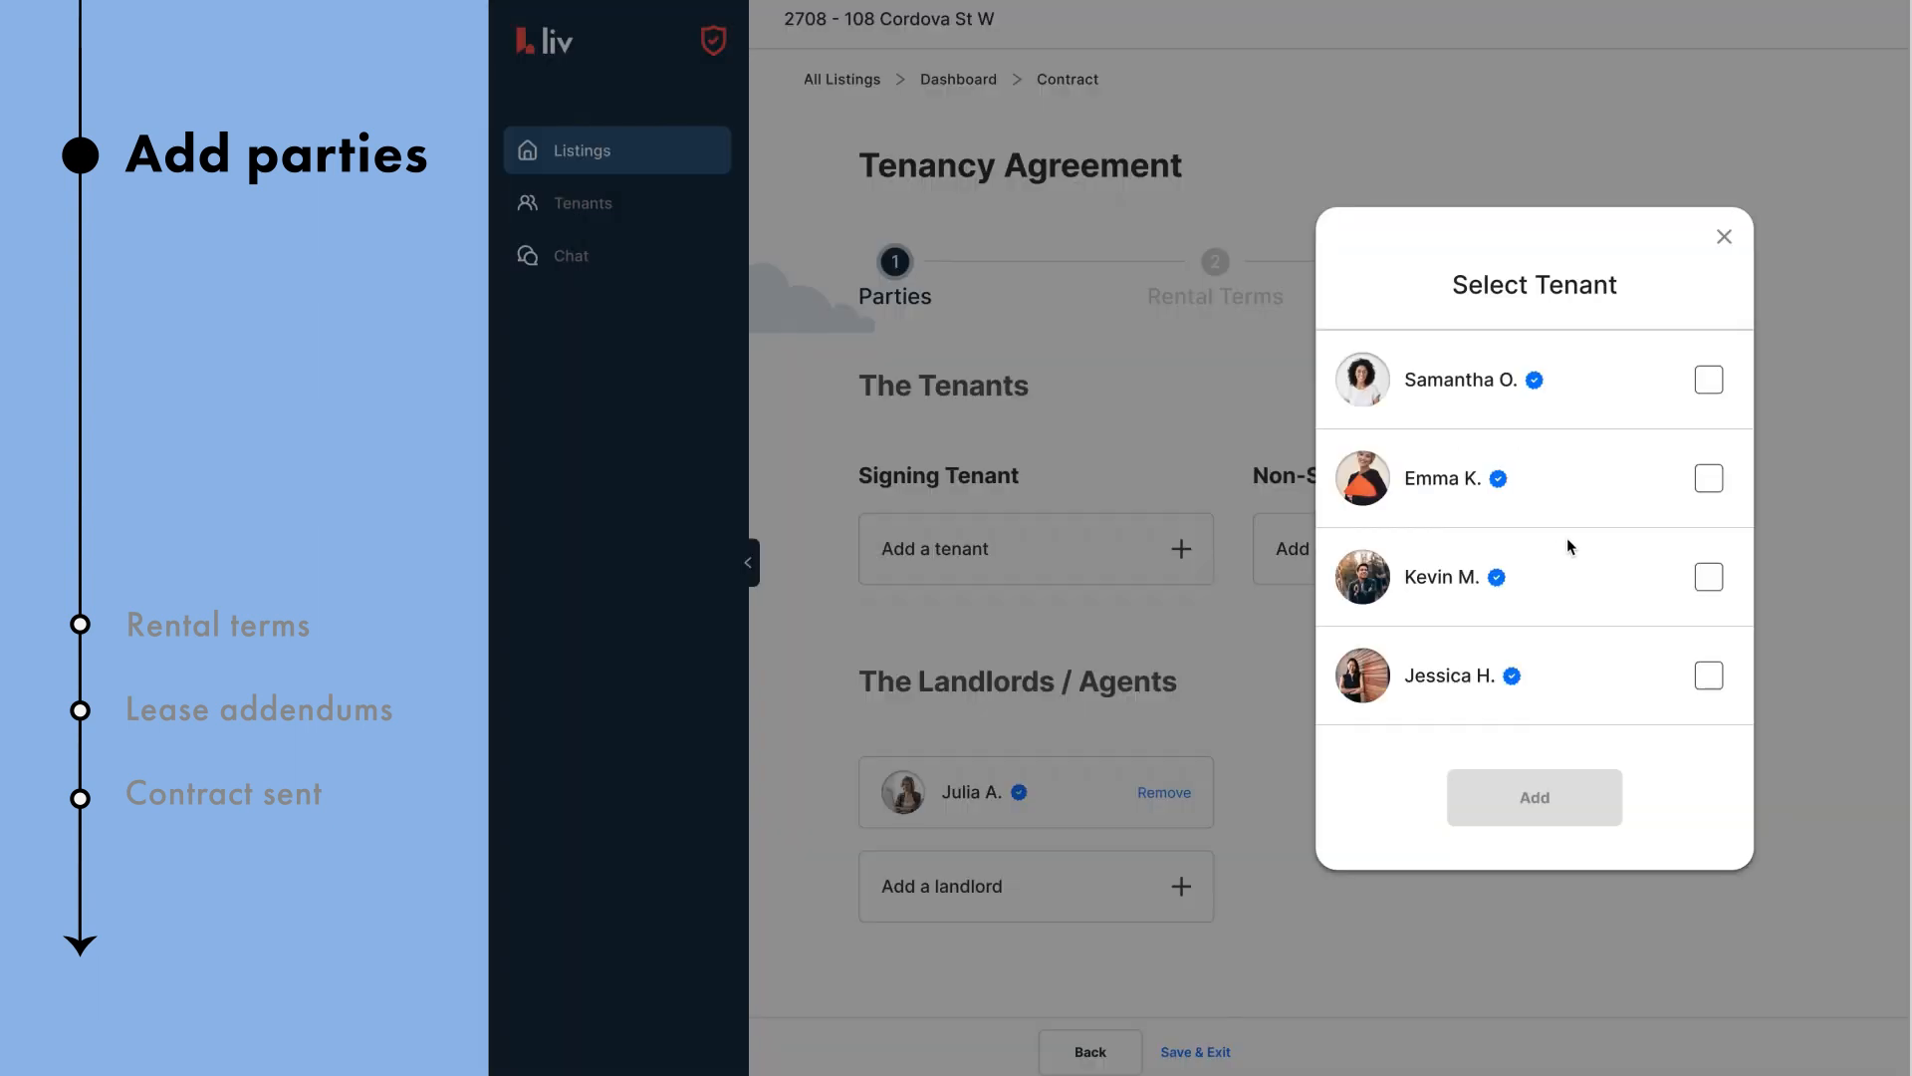
click(1703, 485)
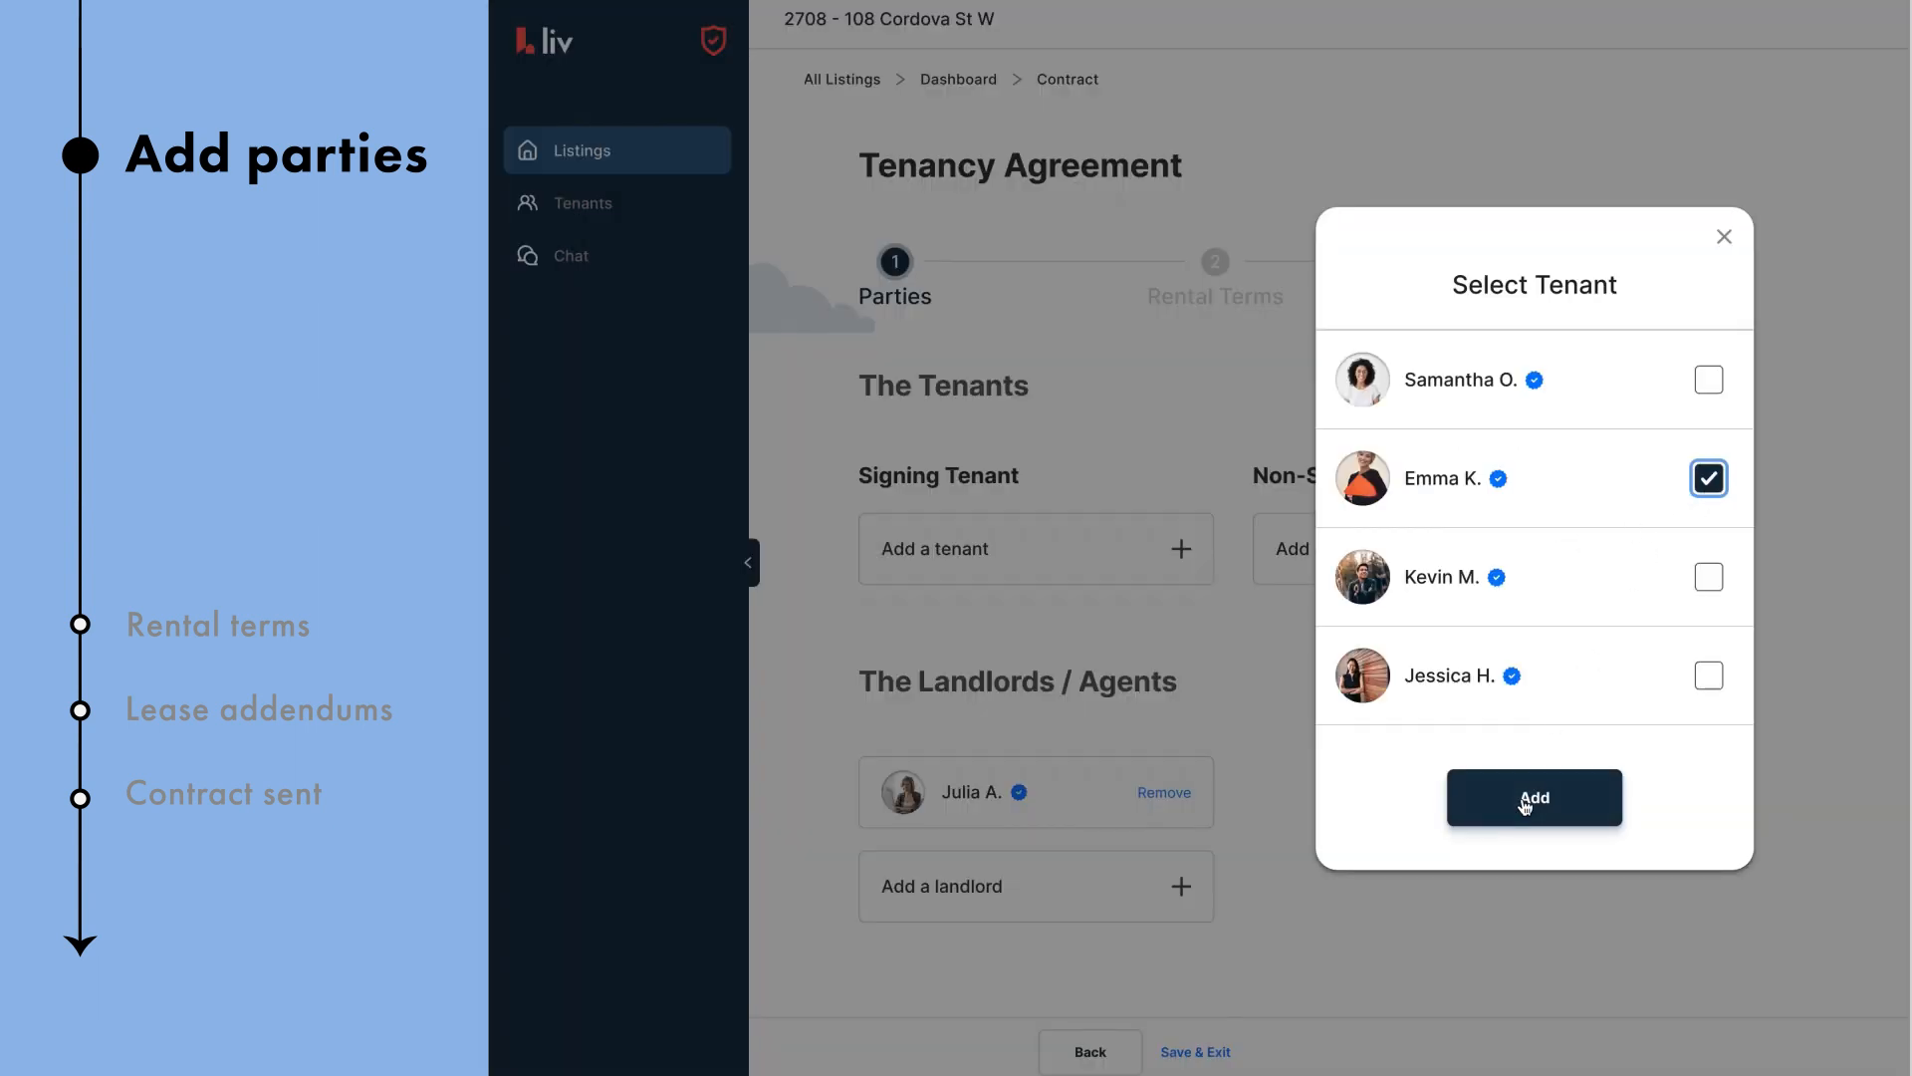
click(1525, 801)
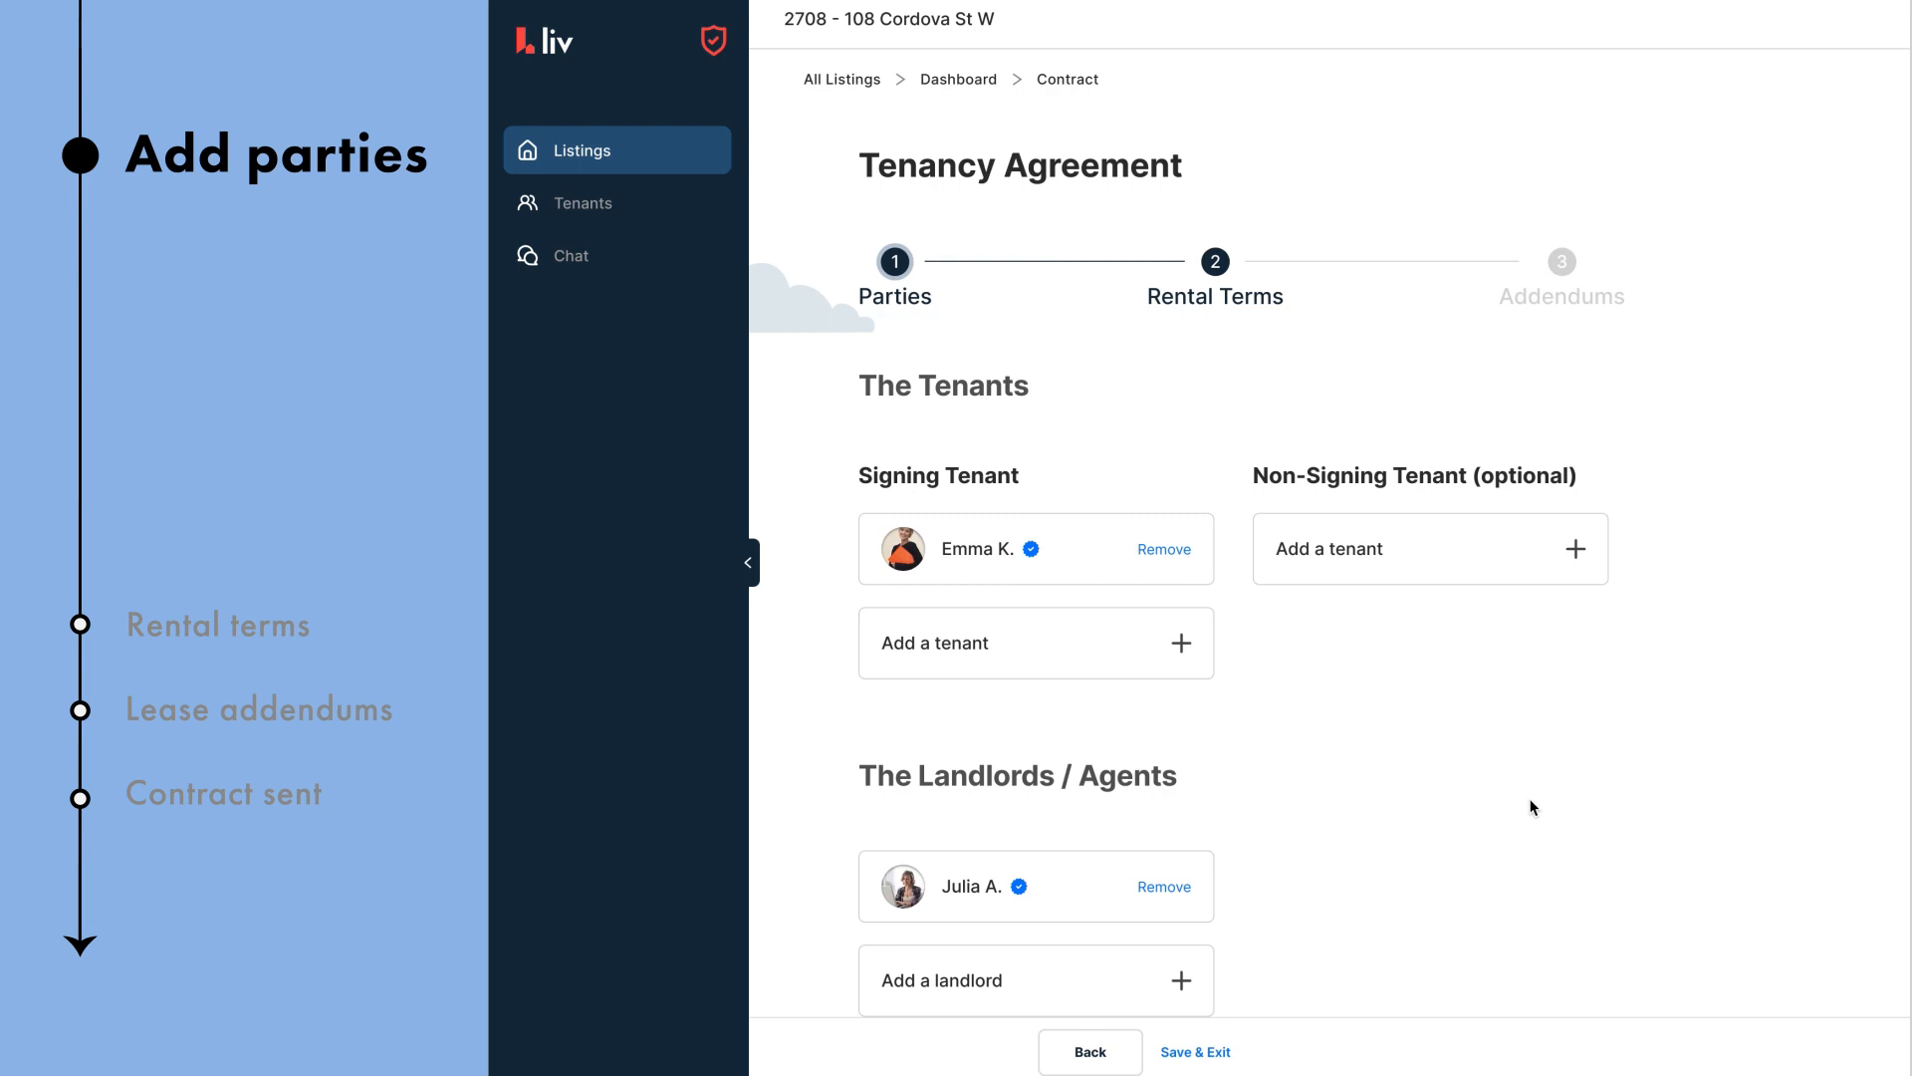
Step: Open the Add New Tenant form and close it without adding anyone
click(1185, 661)
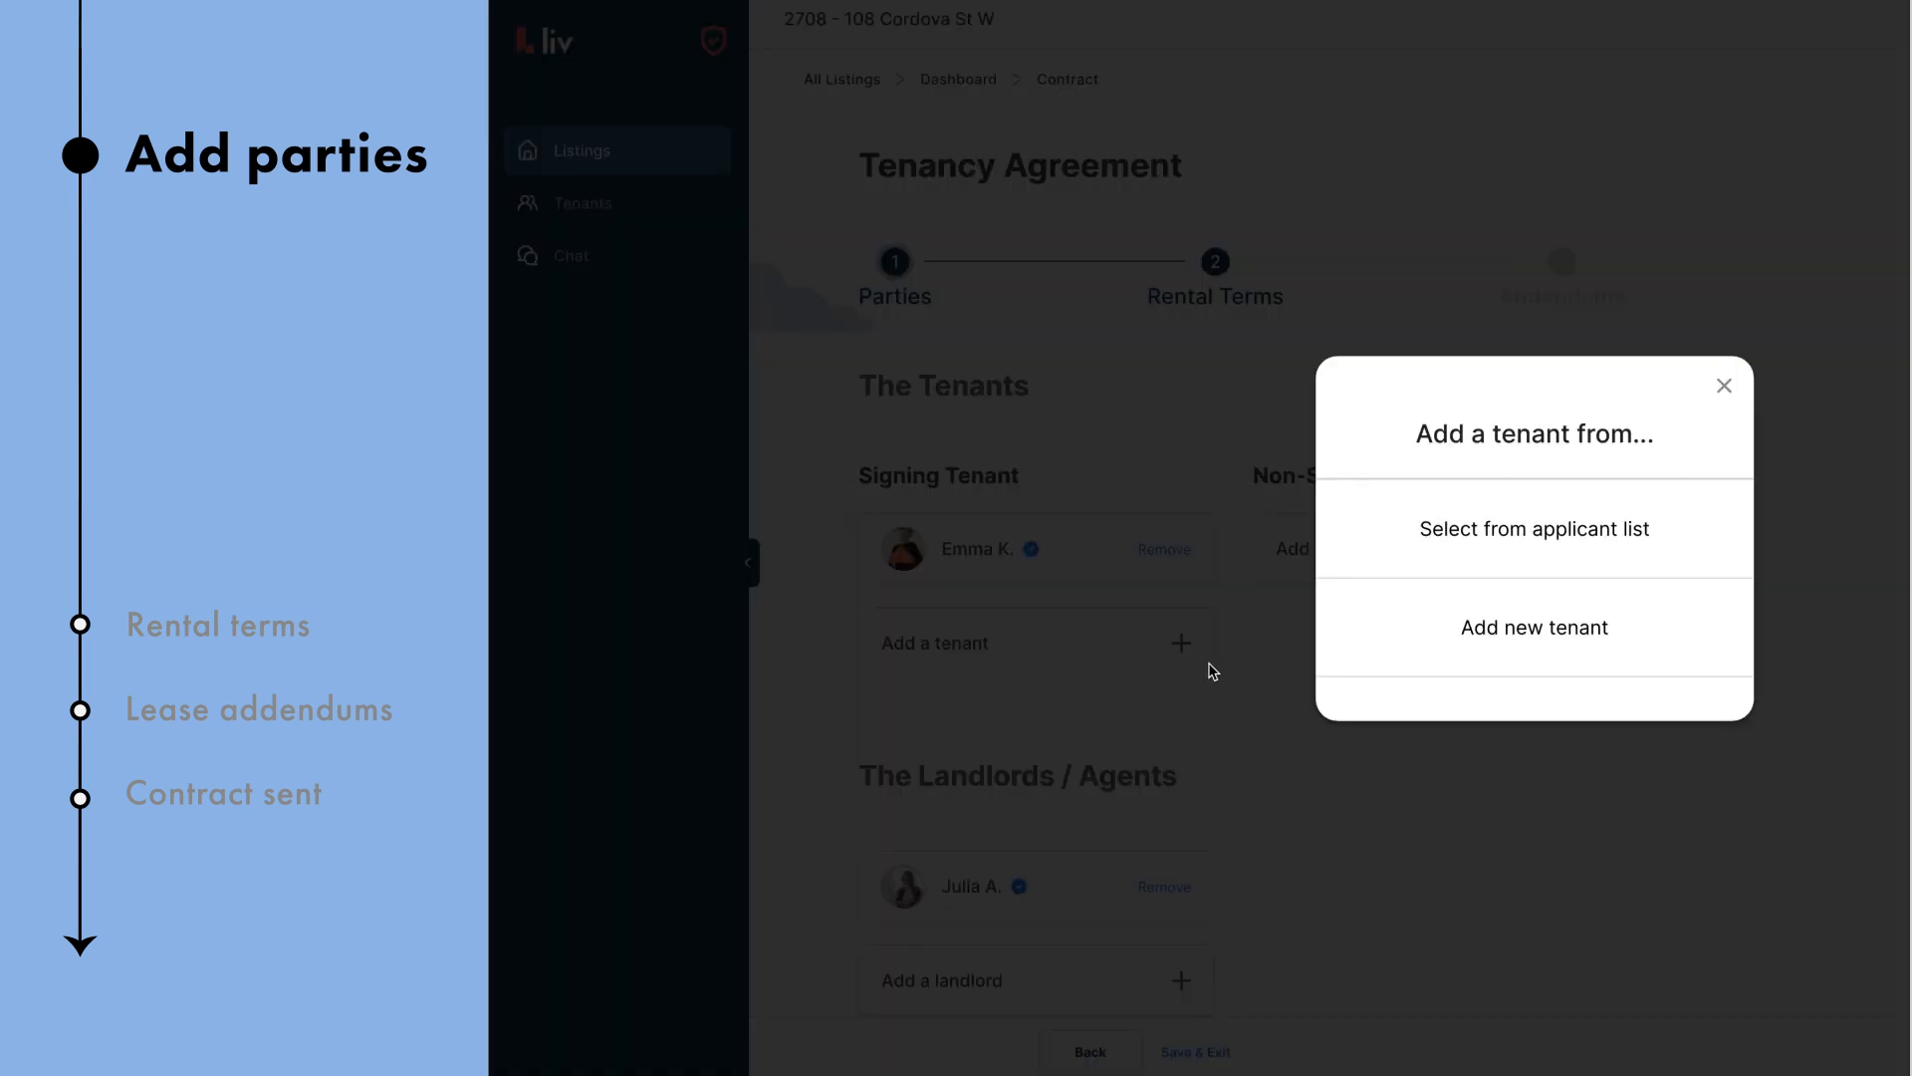
click(1538, 647)
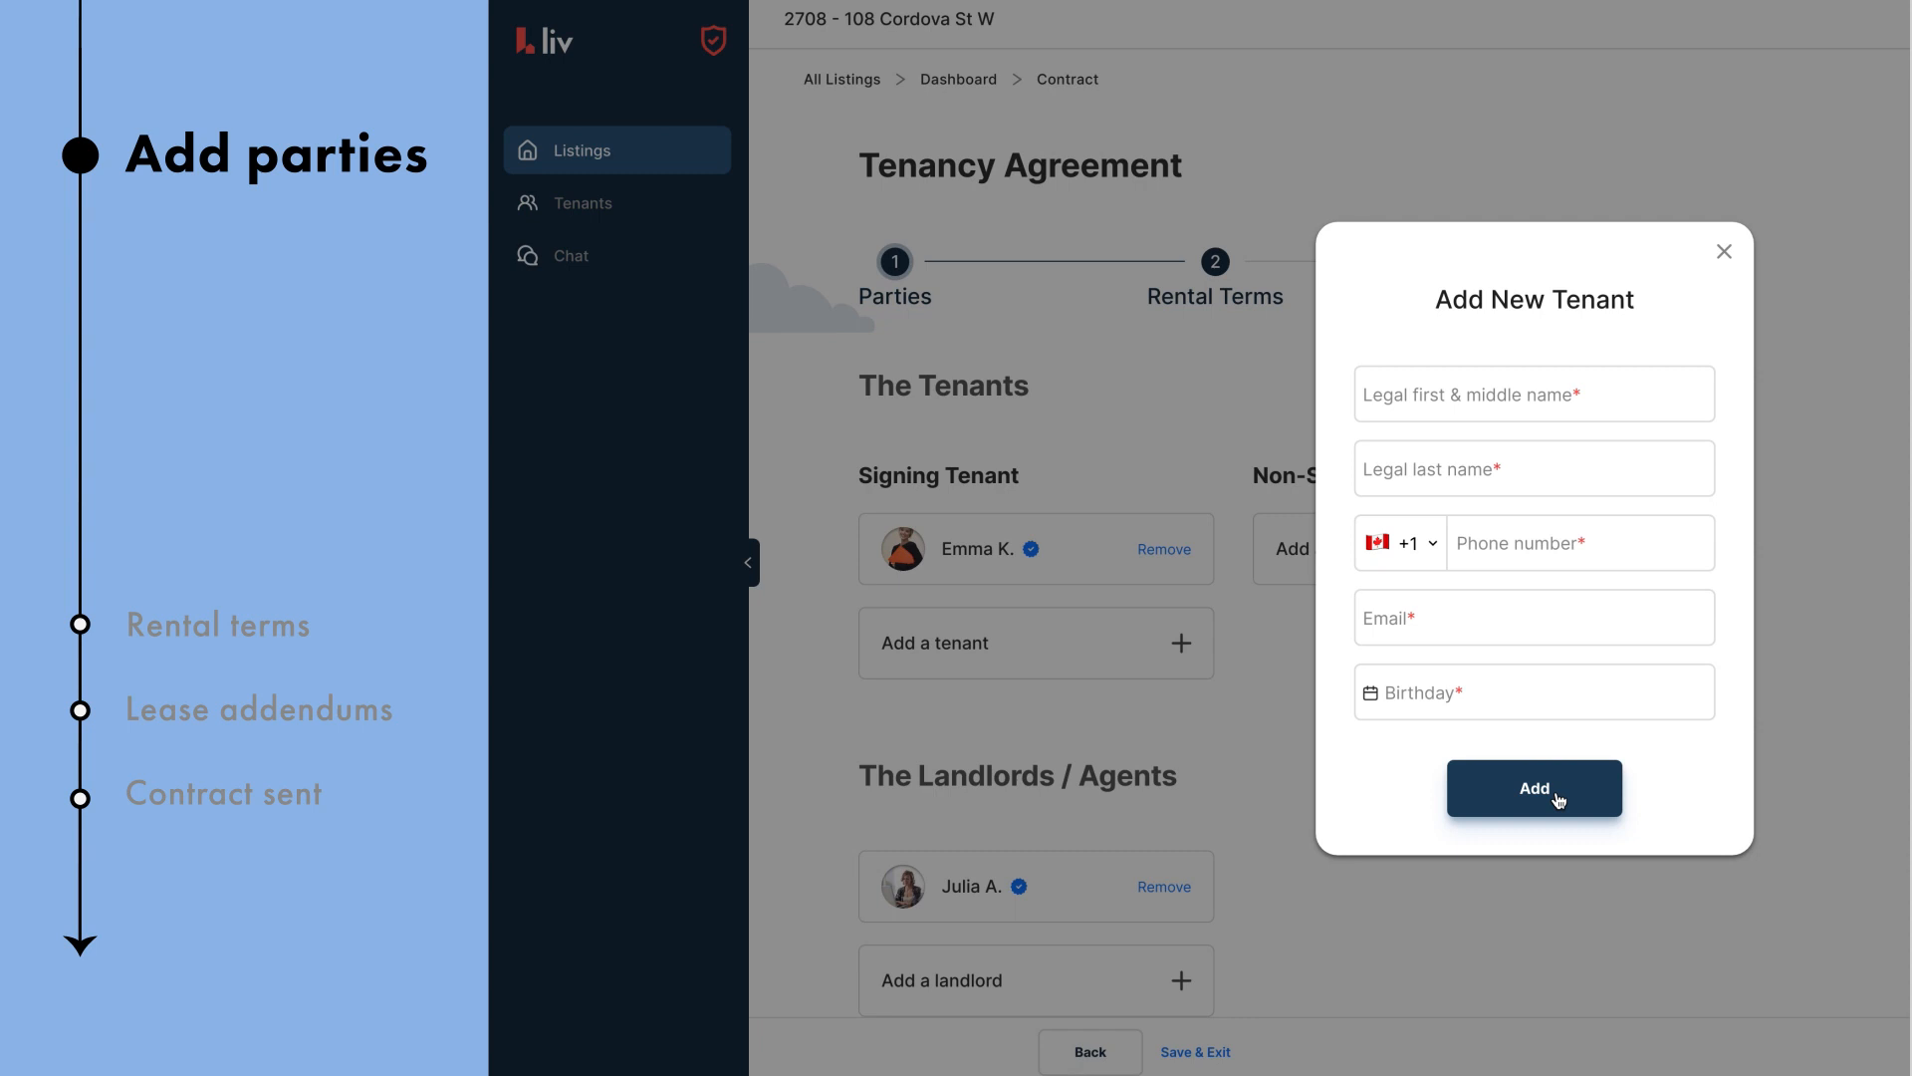
click(1820, 783)
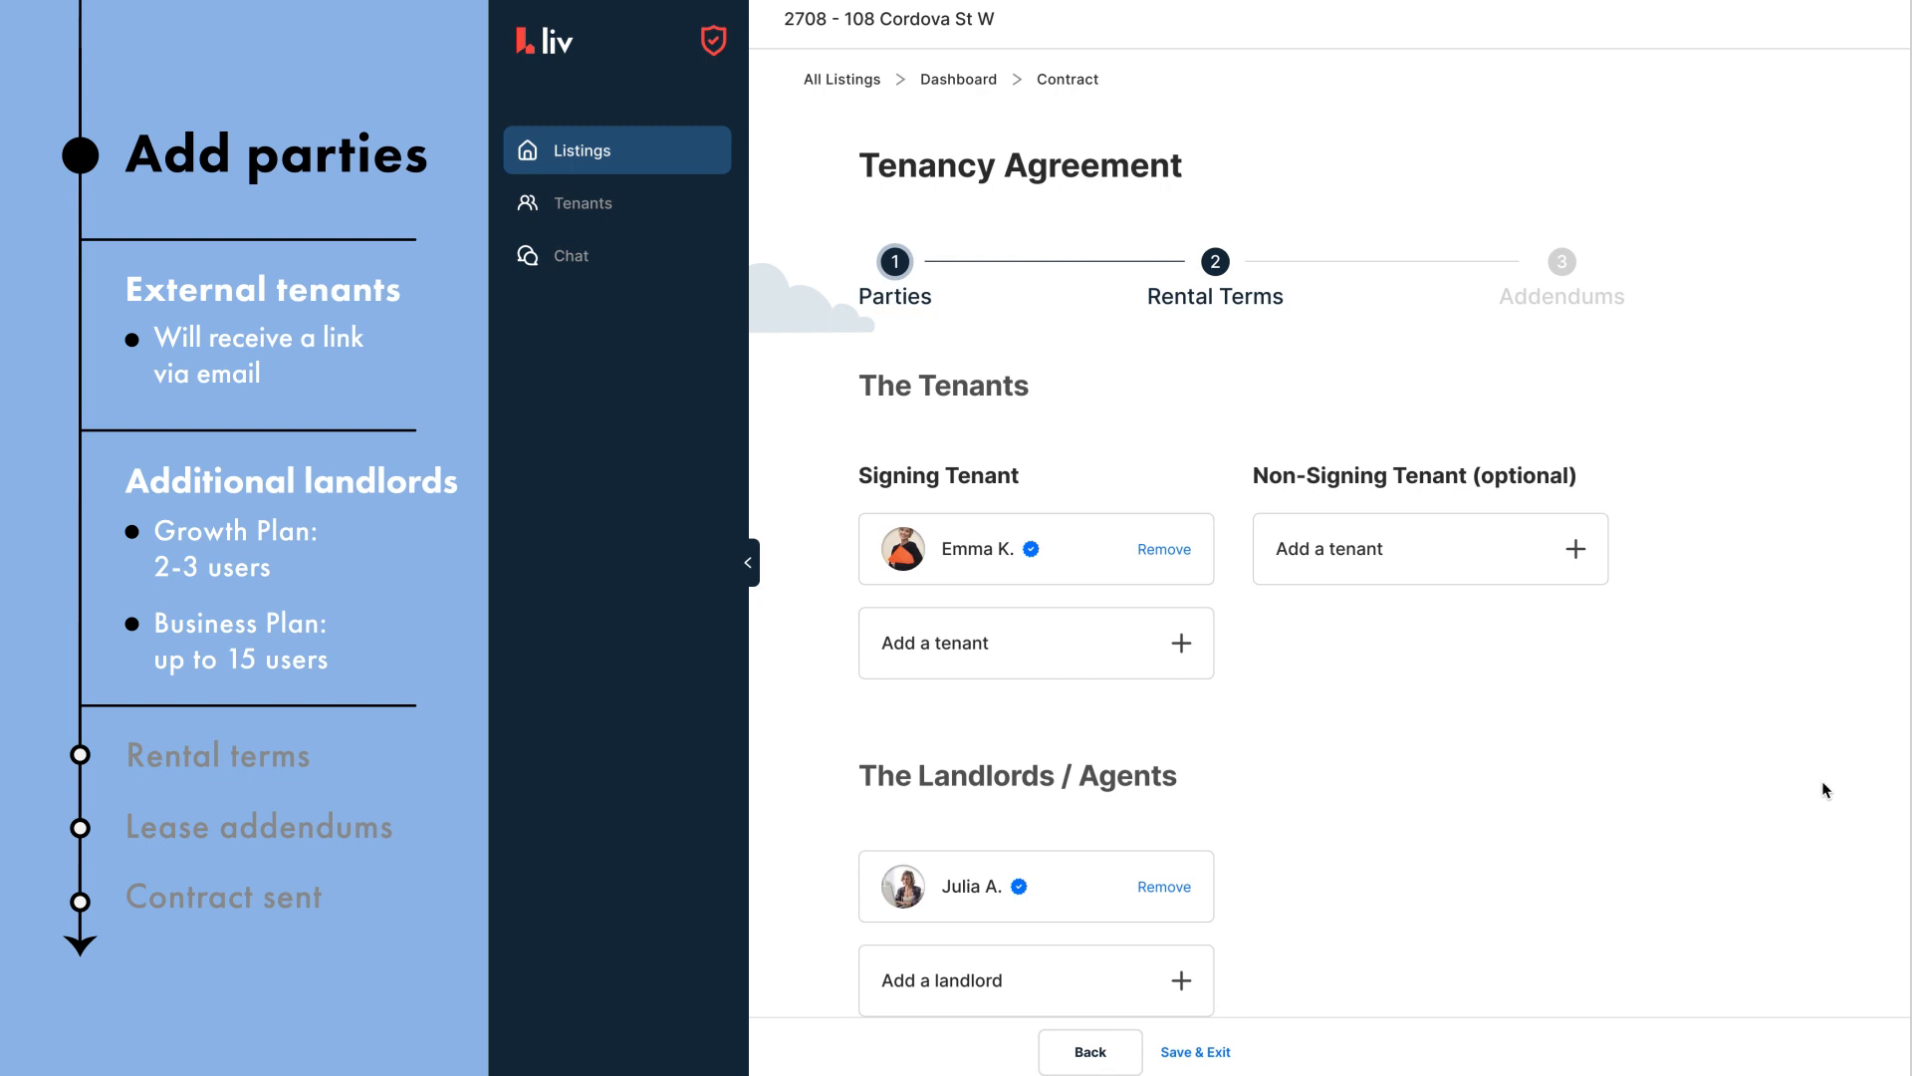
Step: Add the second landlord from the Select Landlords list to the agreement
scroll(1824, 789, down, 2)
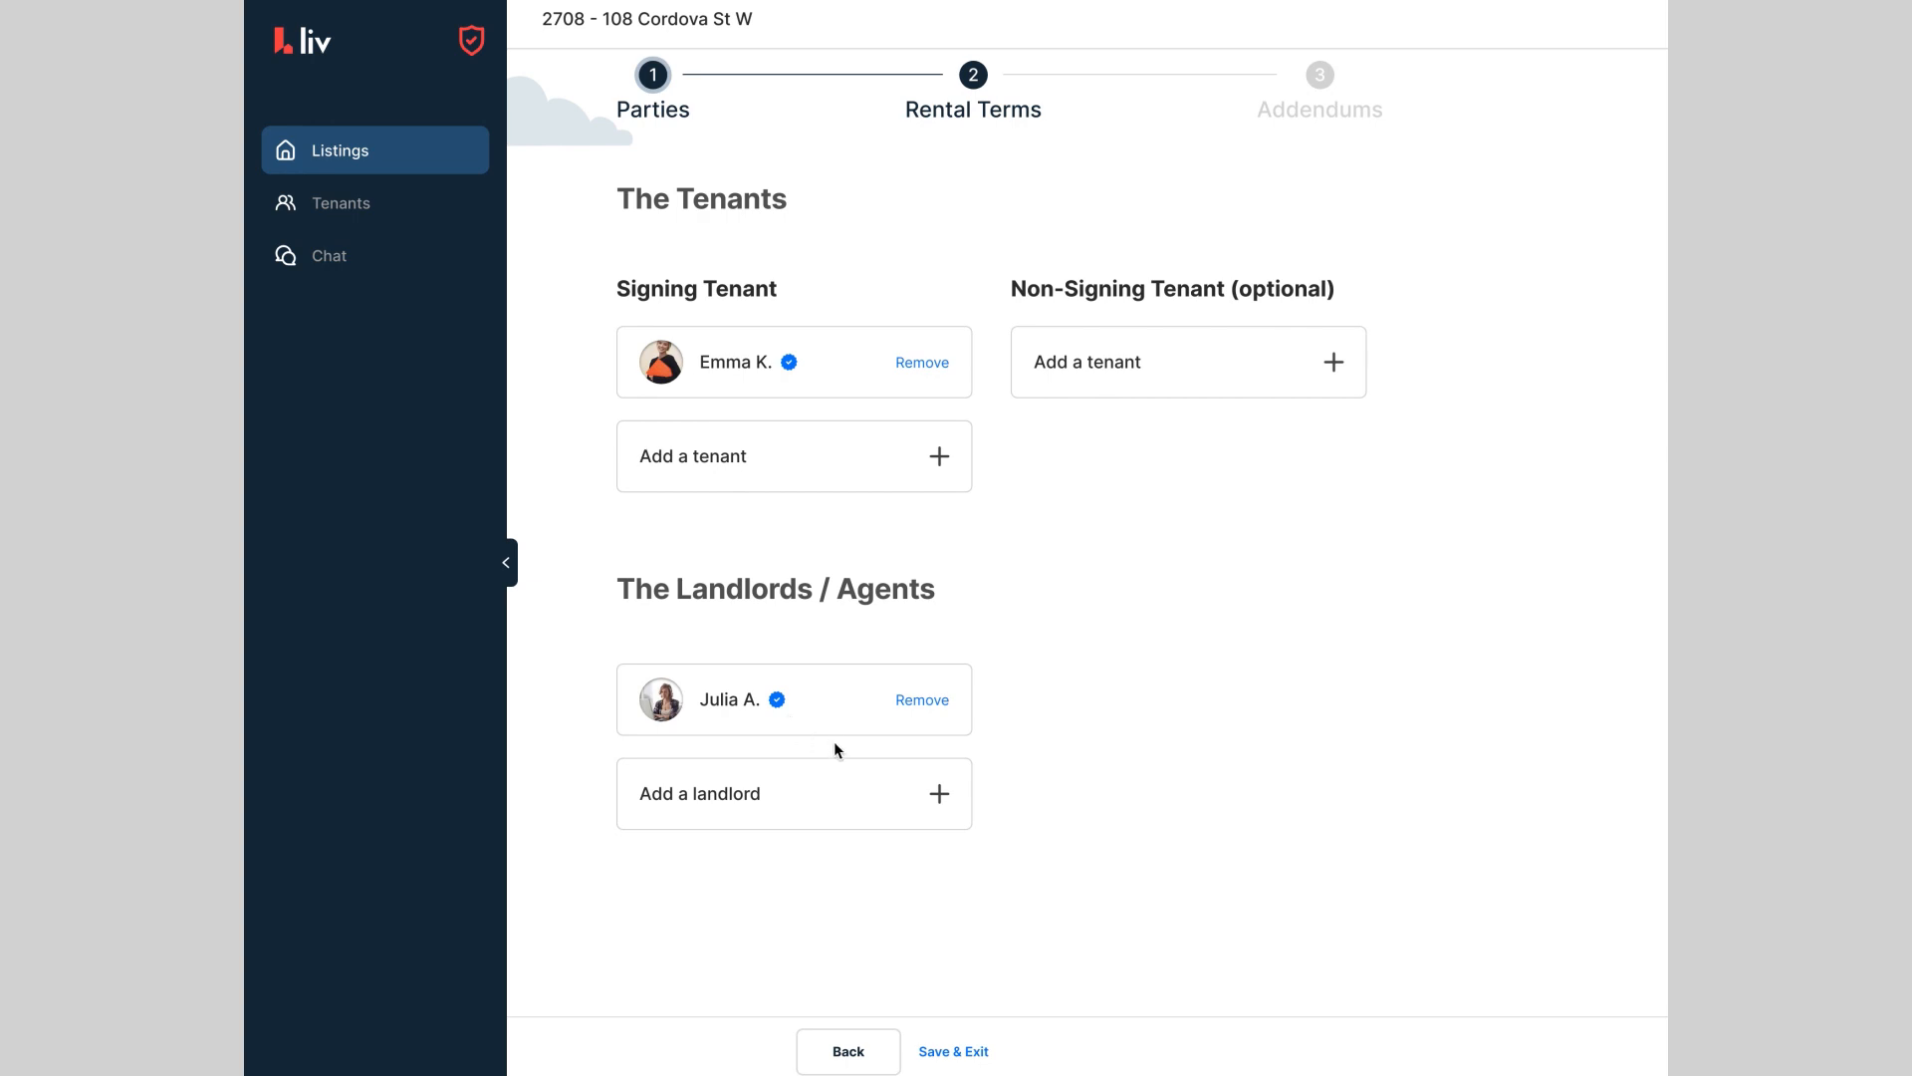
click(924, 793)
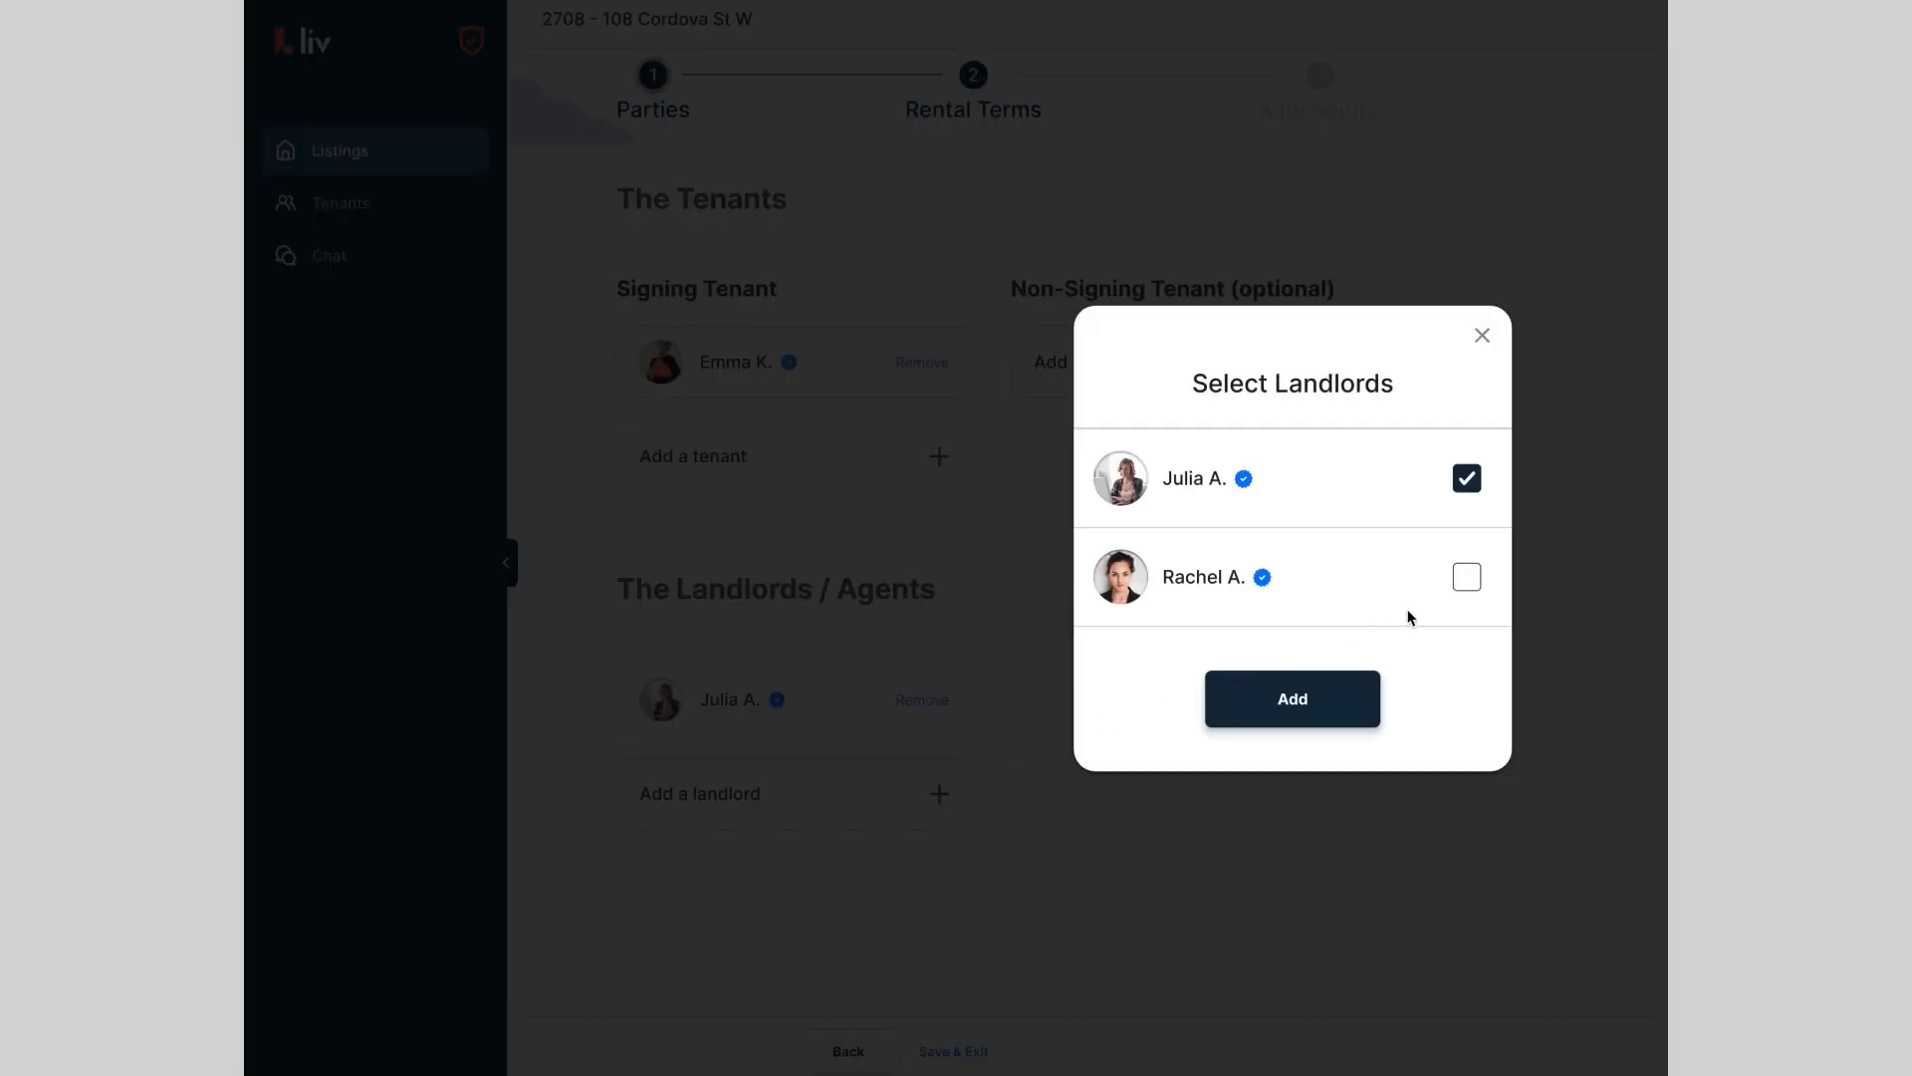
click(1468, 584)
click(1286, 700)
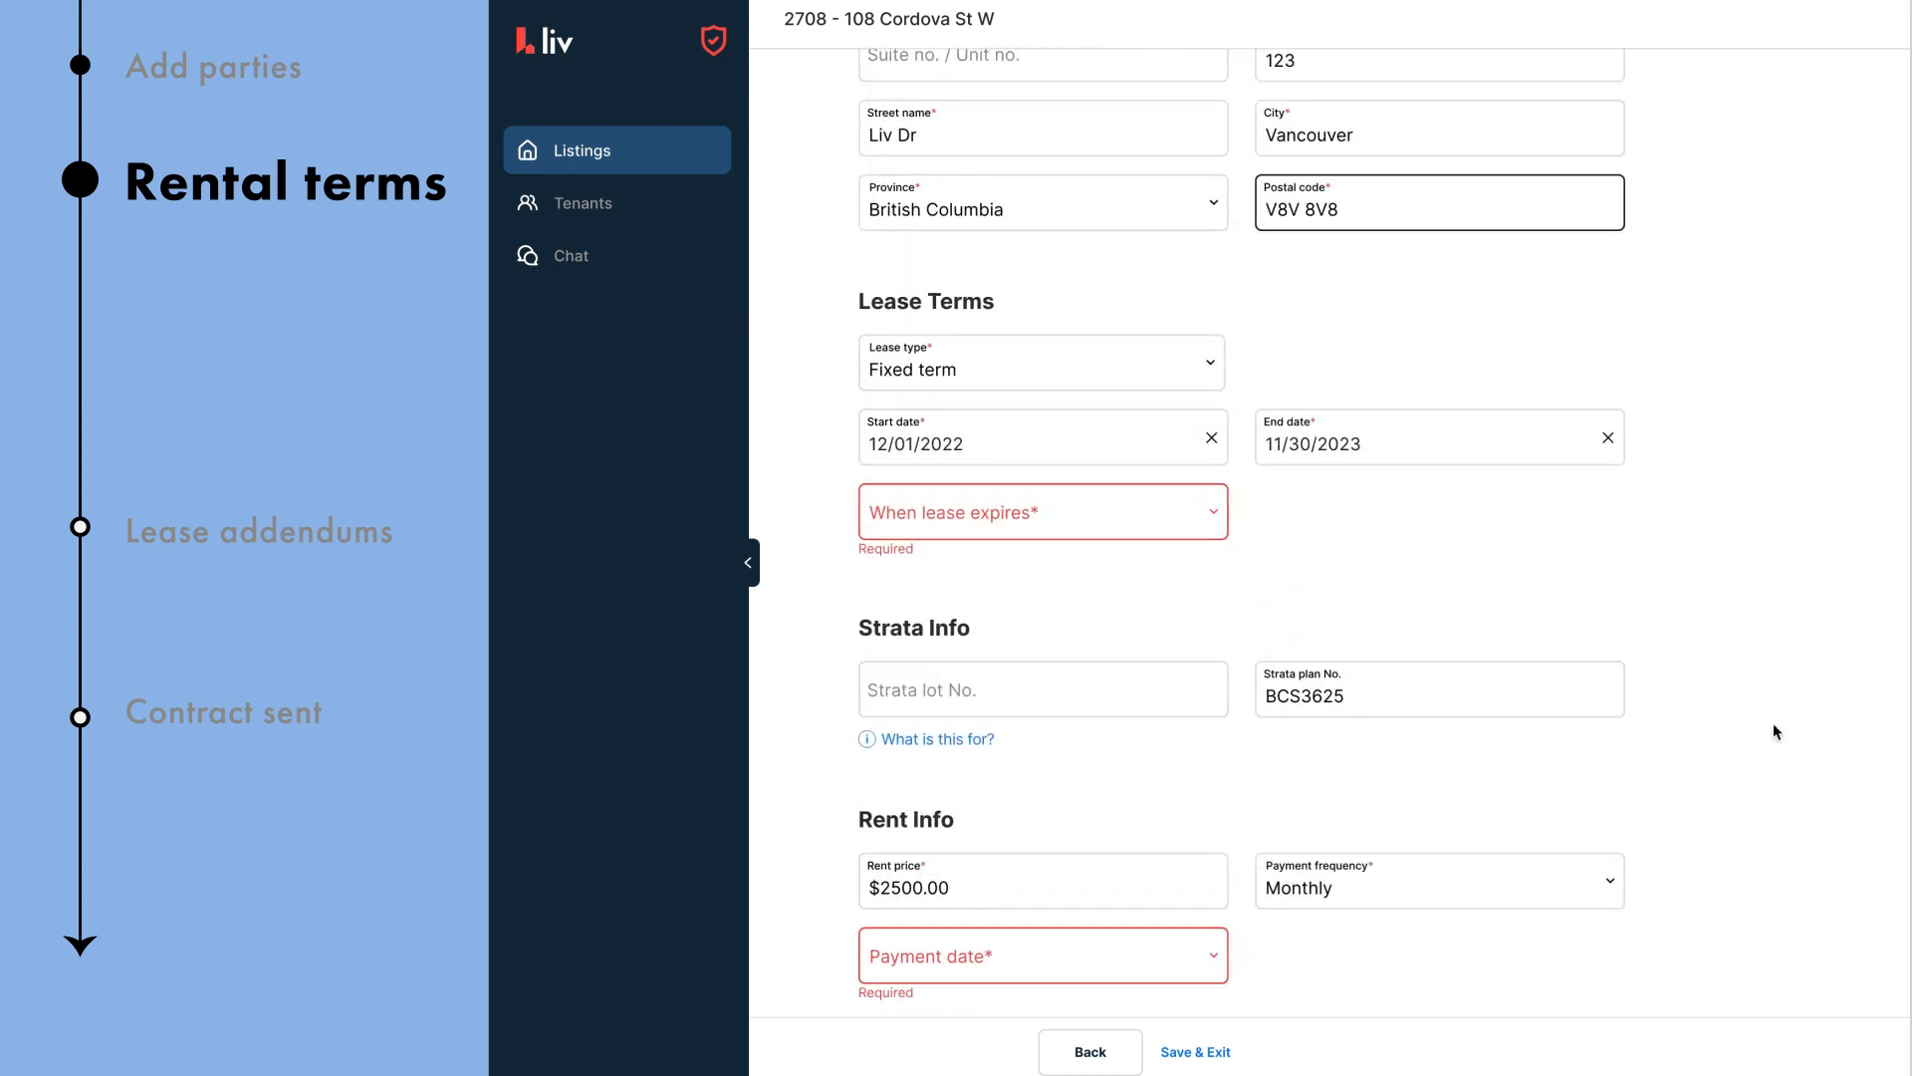
Step: Set the lease to continue month to month when it expires
scroll(1773, 723, down, 1)
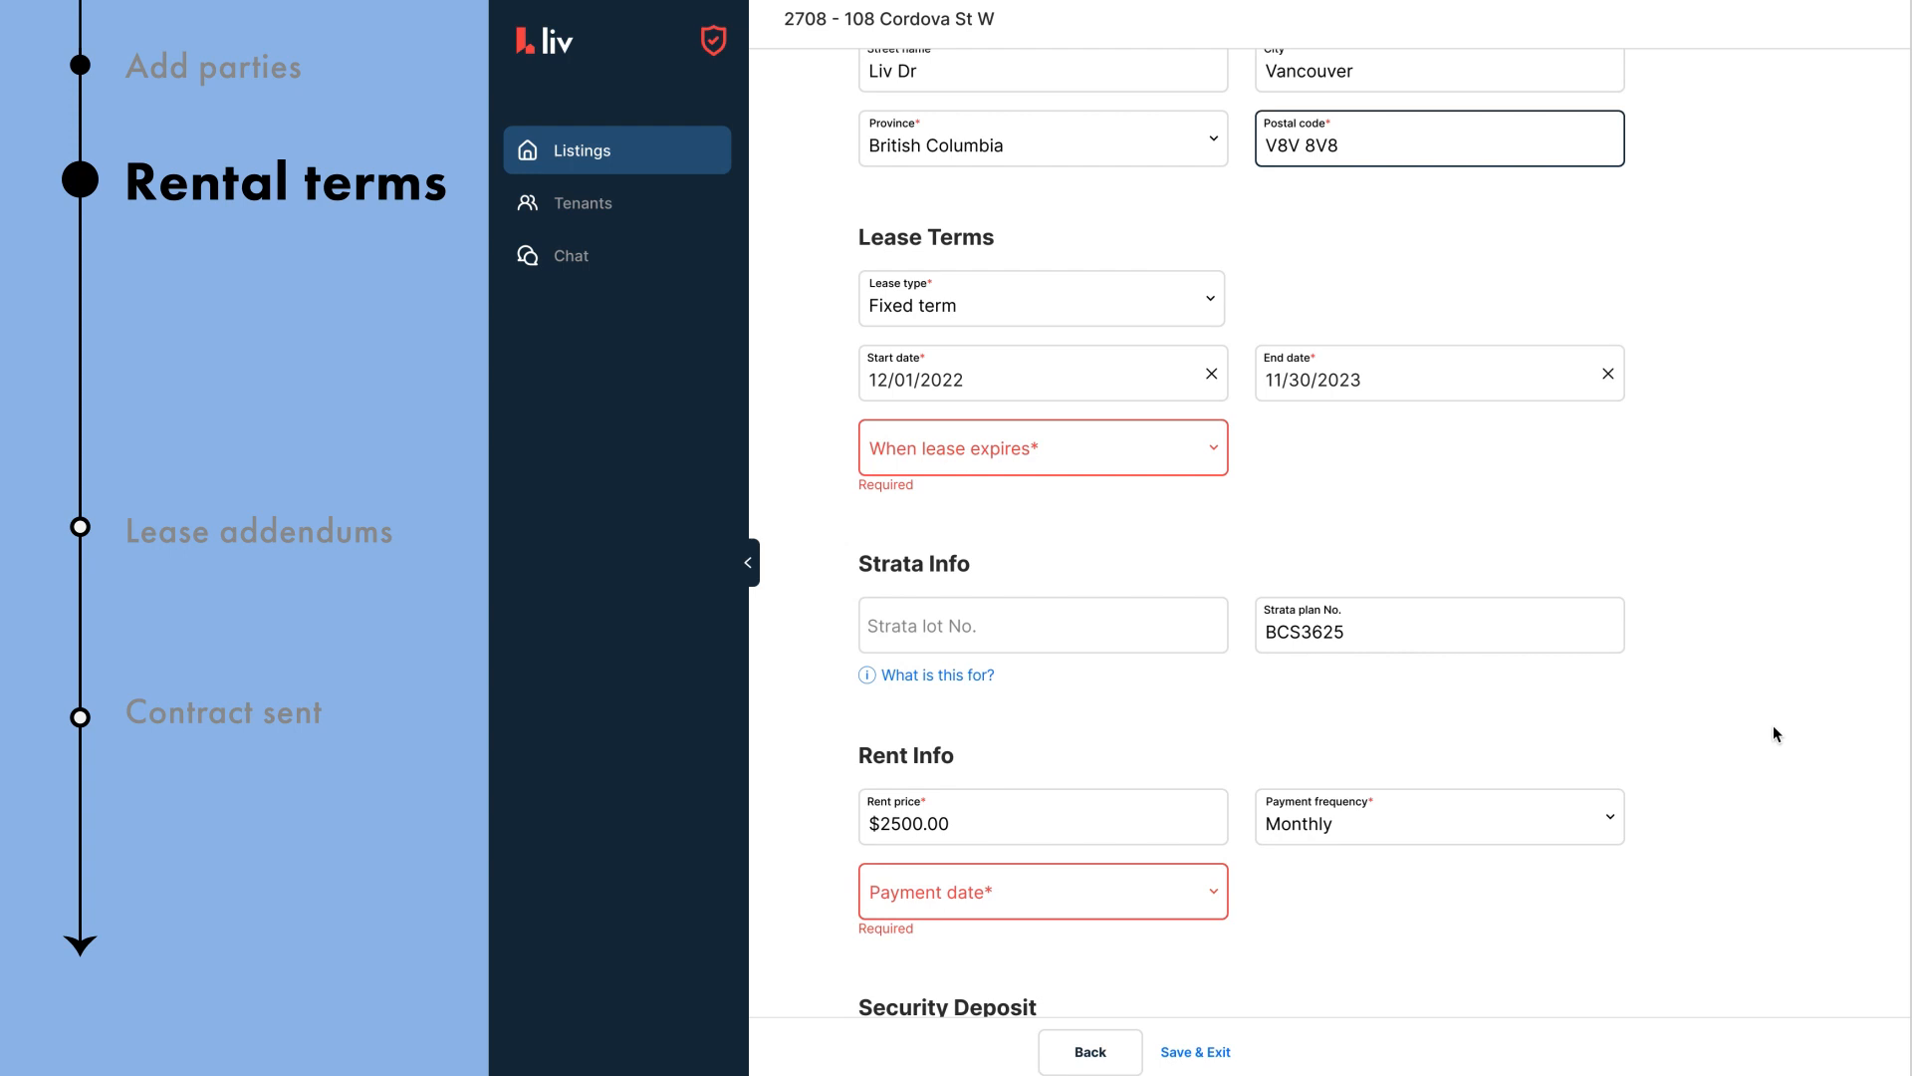
click(1066, 449)
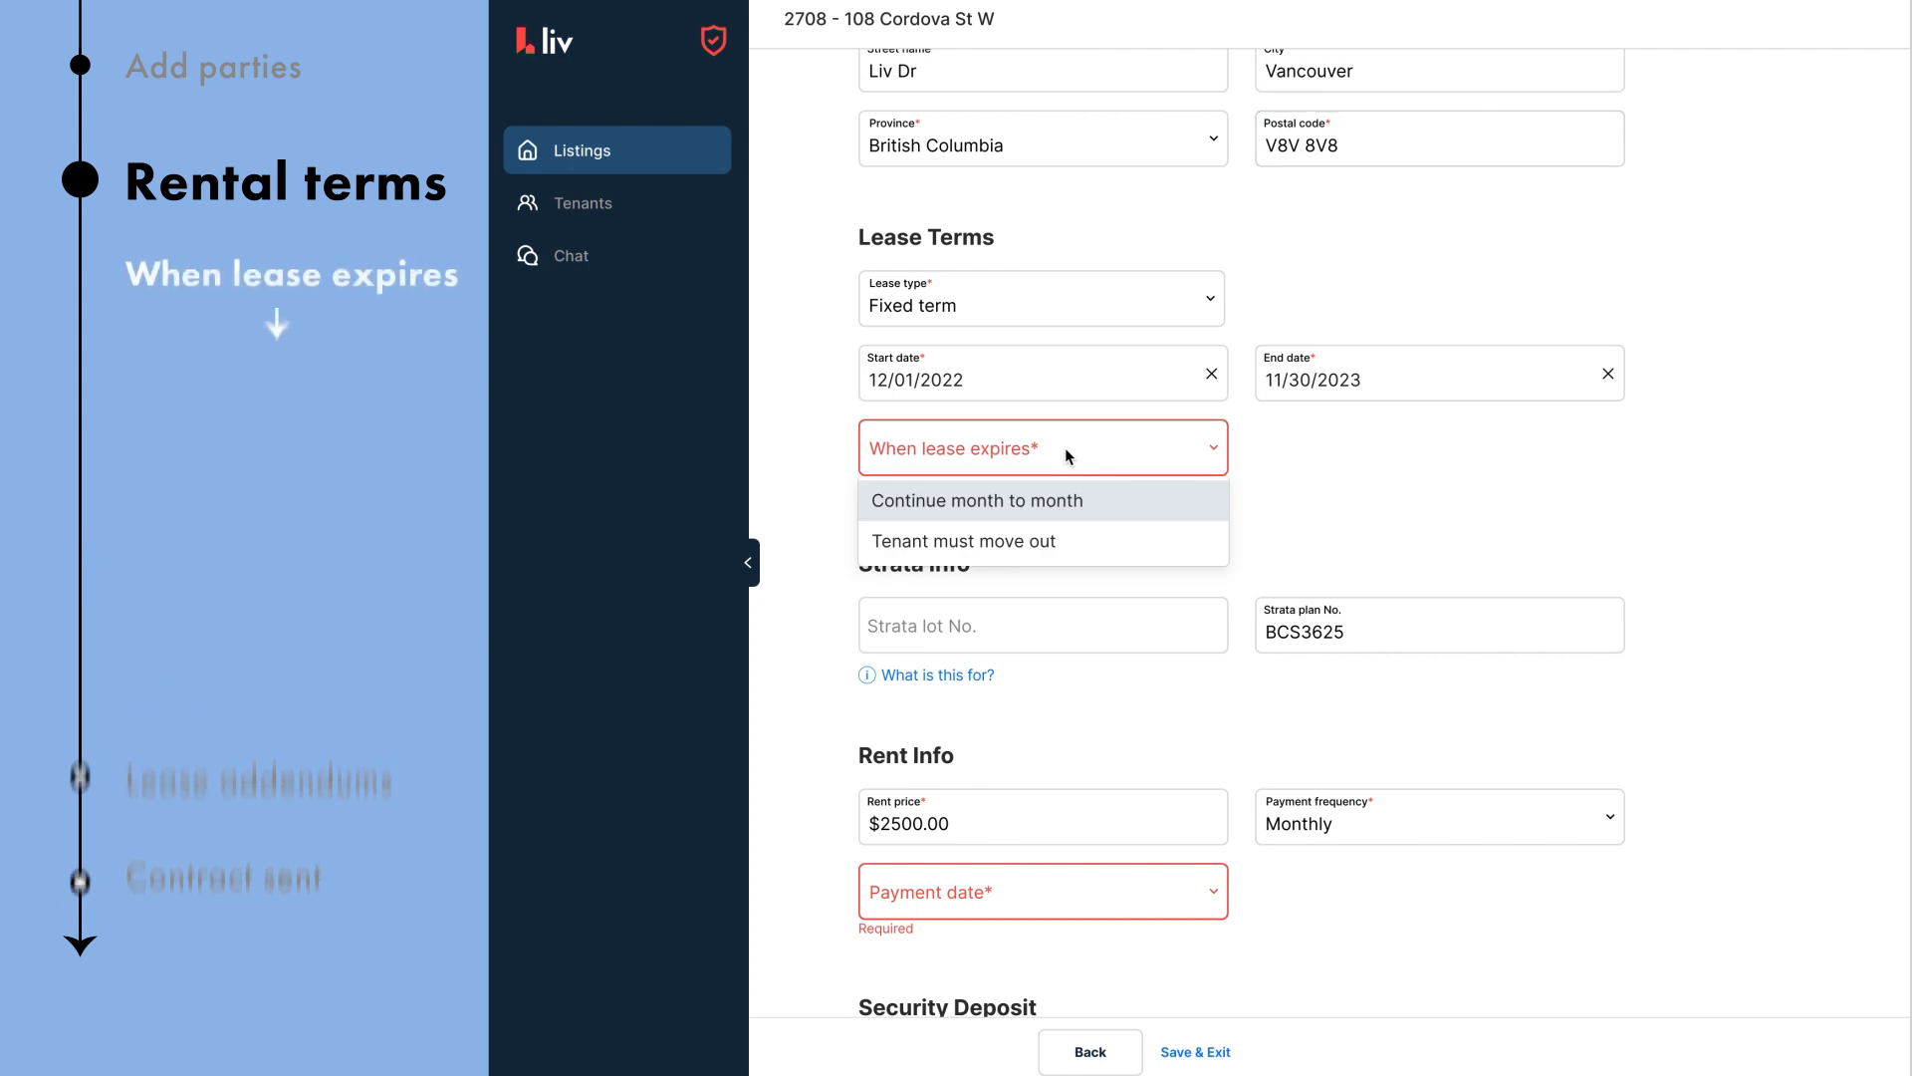
click(1065, 508)
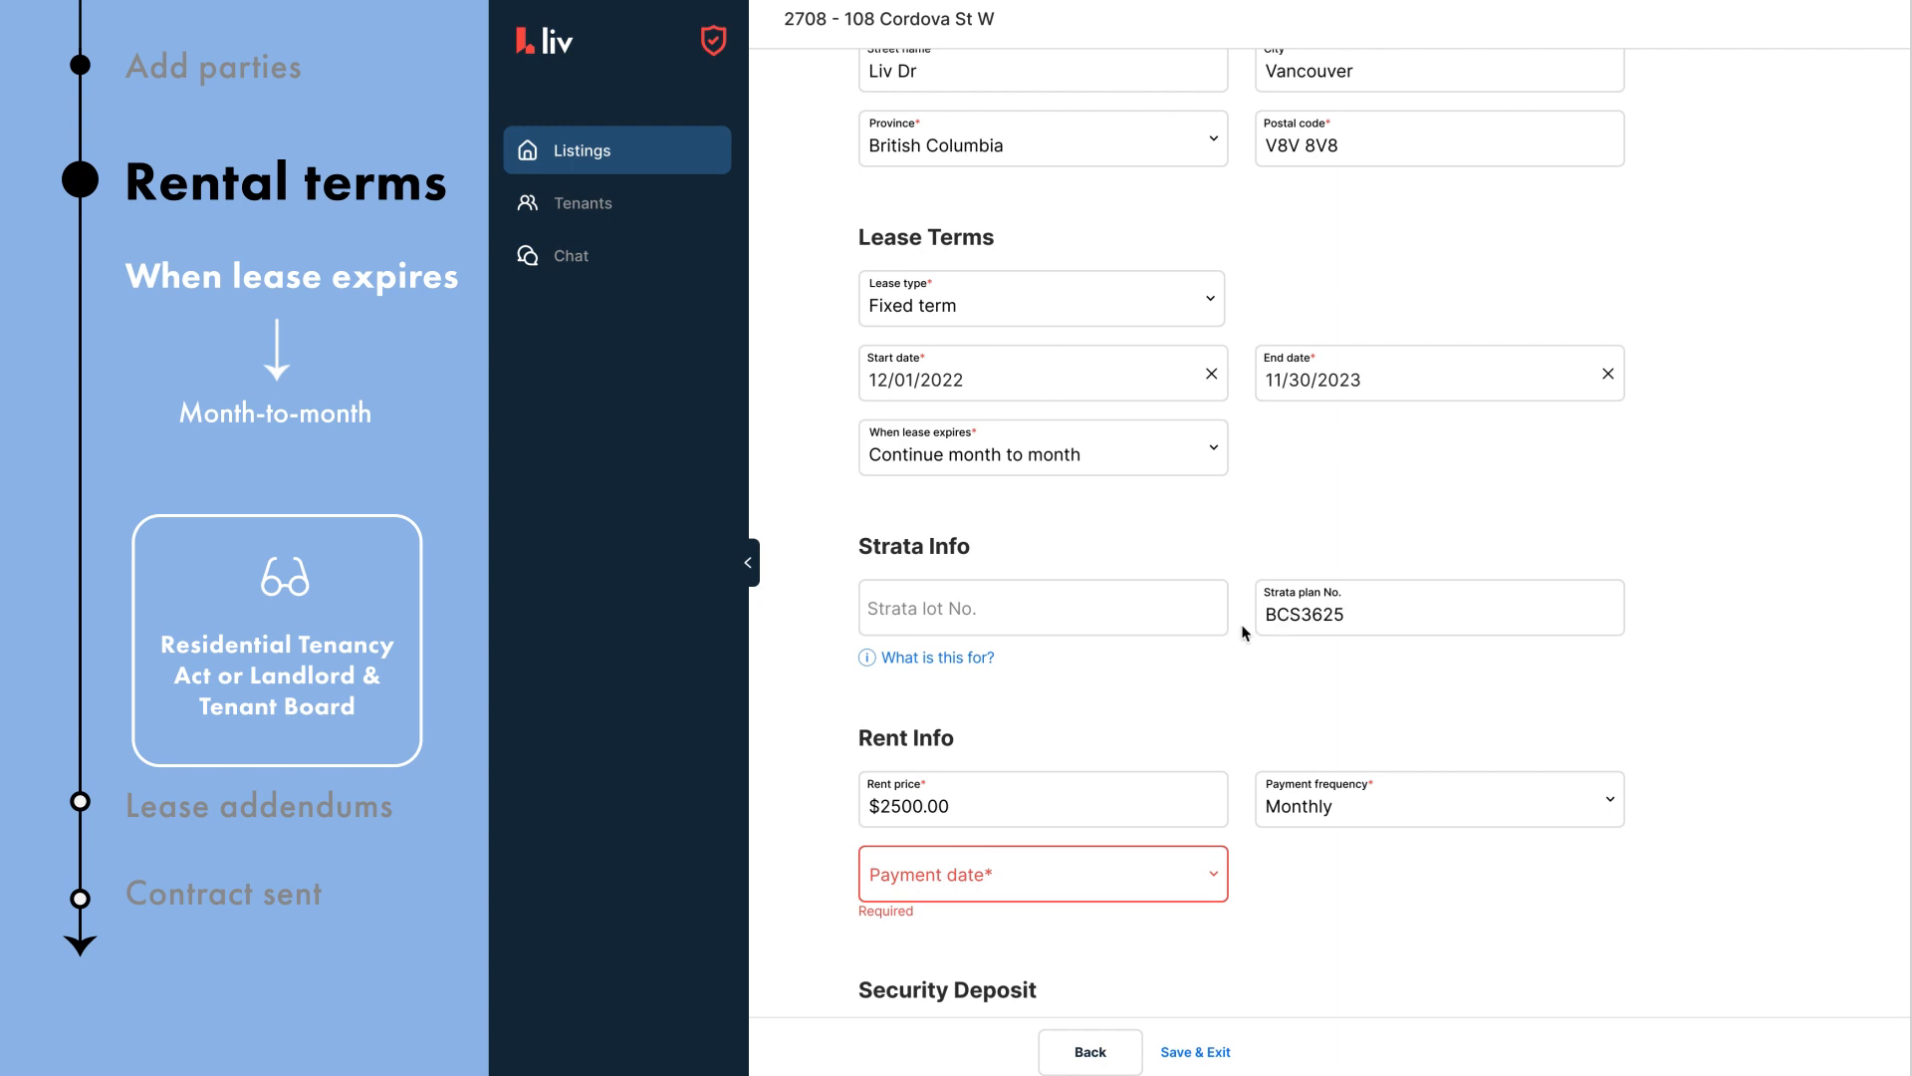
Step: Enter 1234 as the strata lot number
drag(1407, 615, 1262, 622)
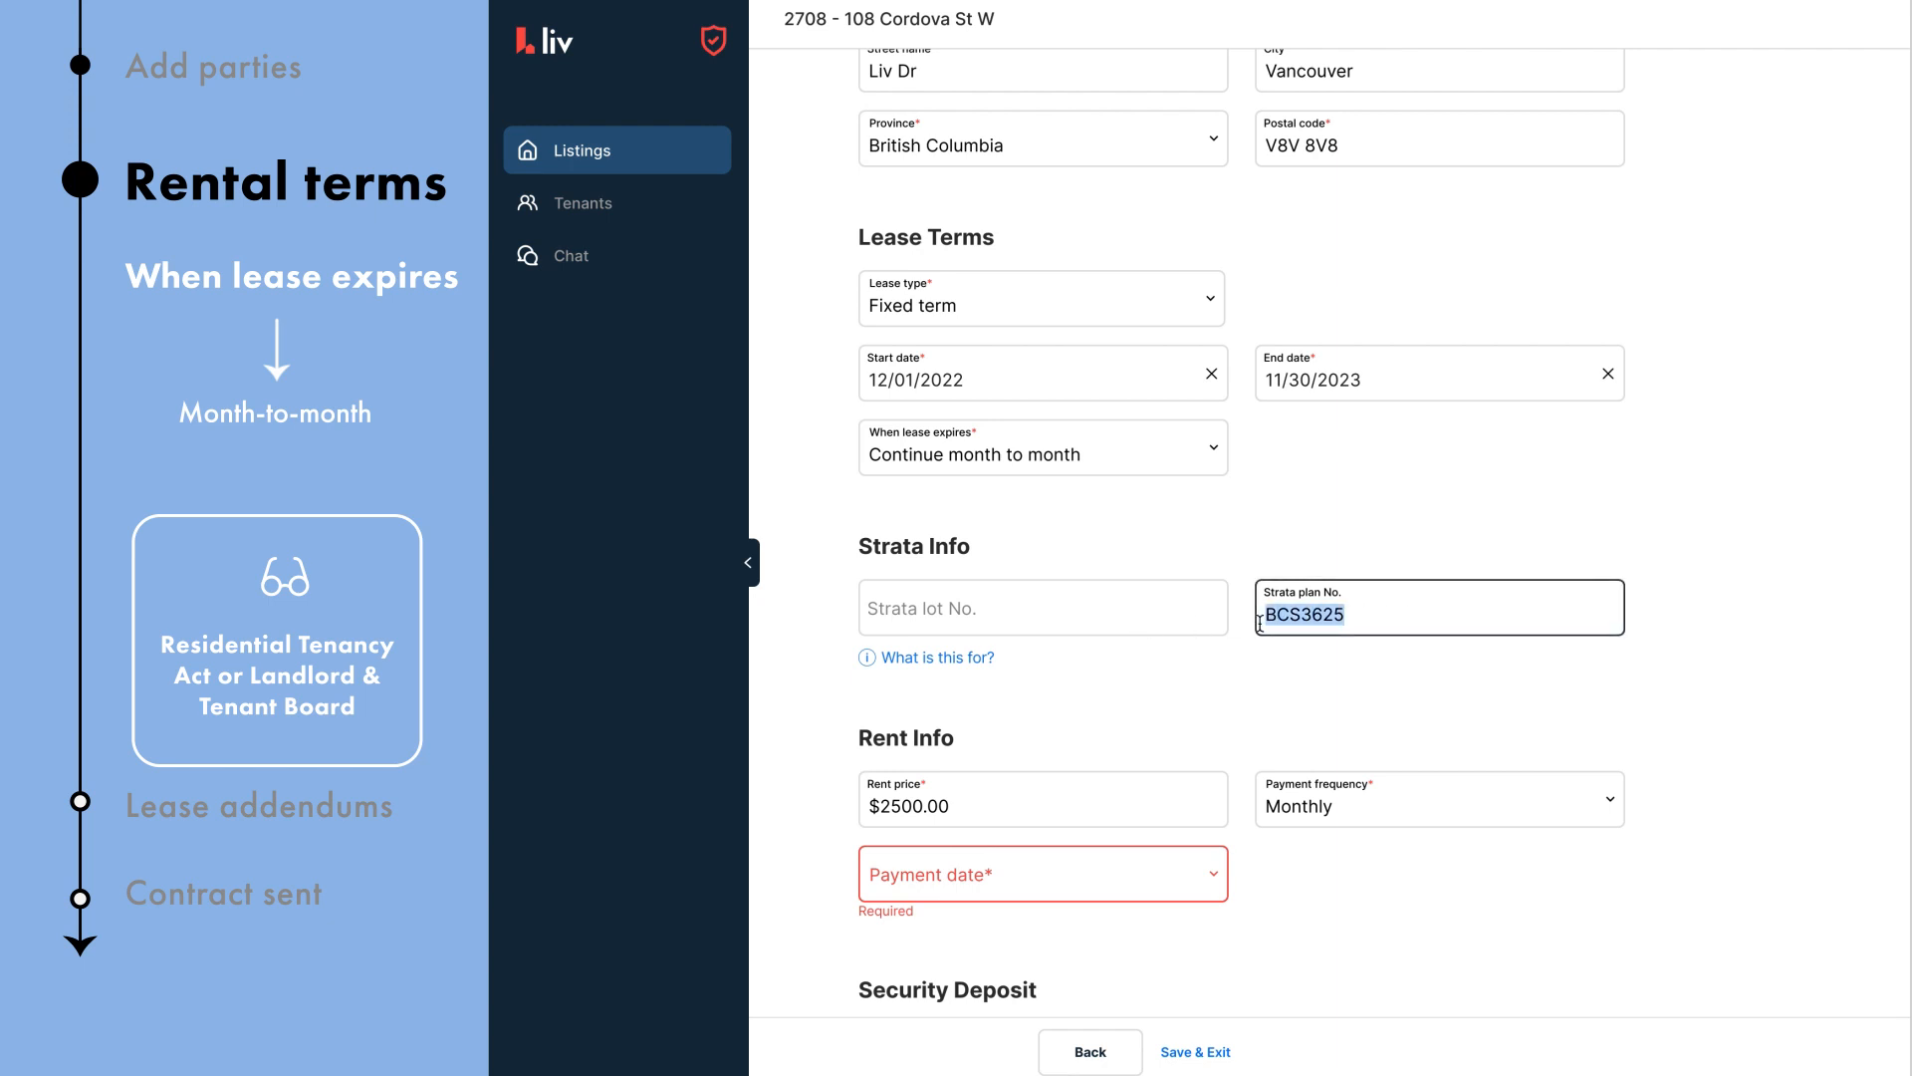
click(1155, 611)
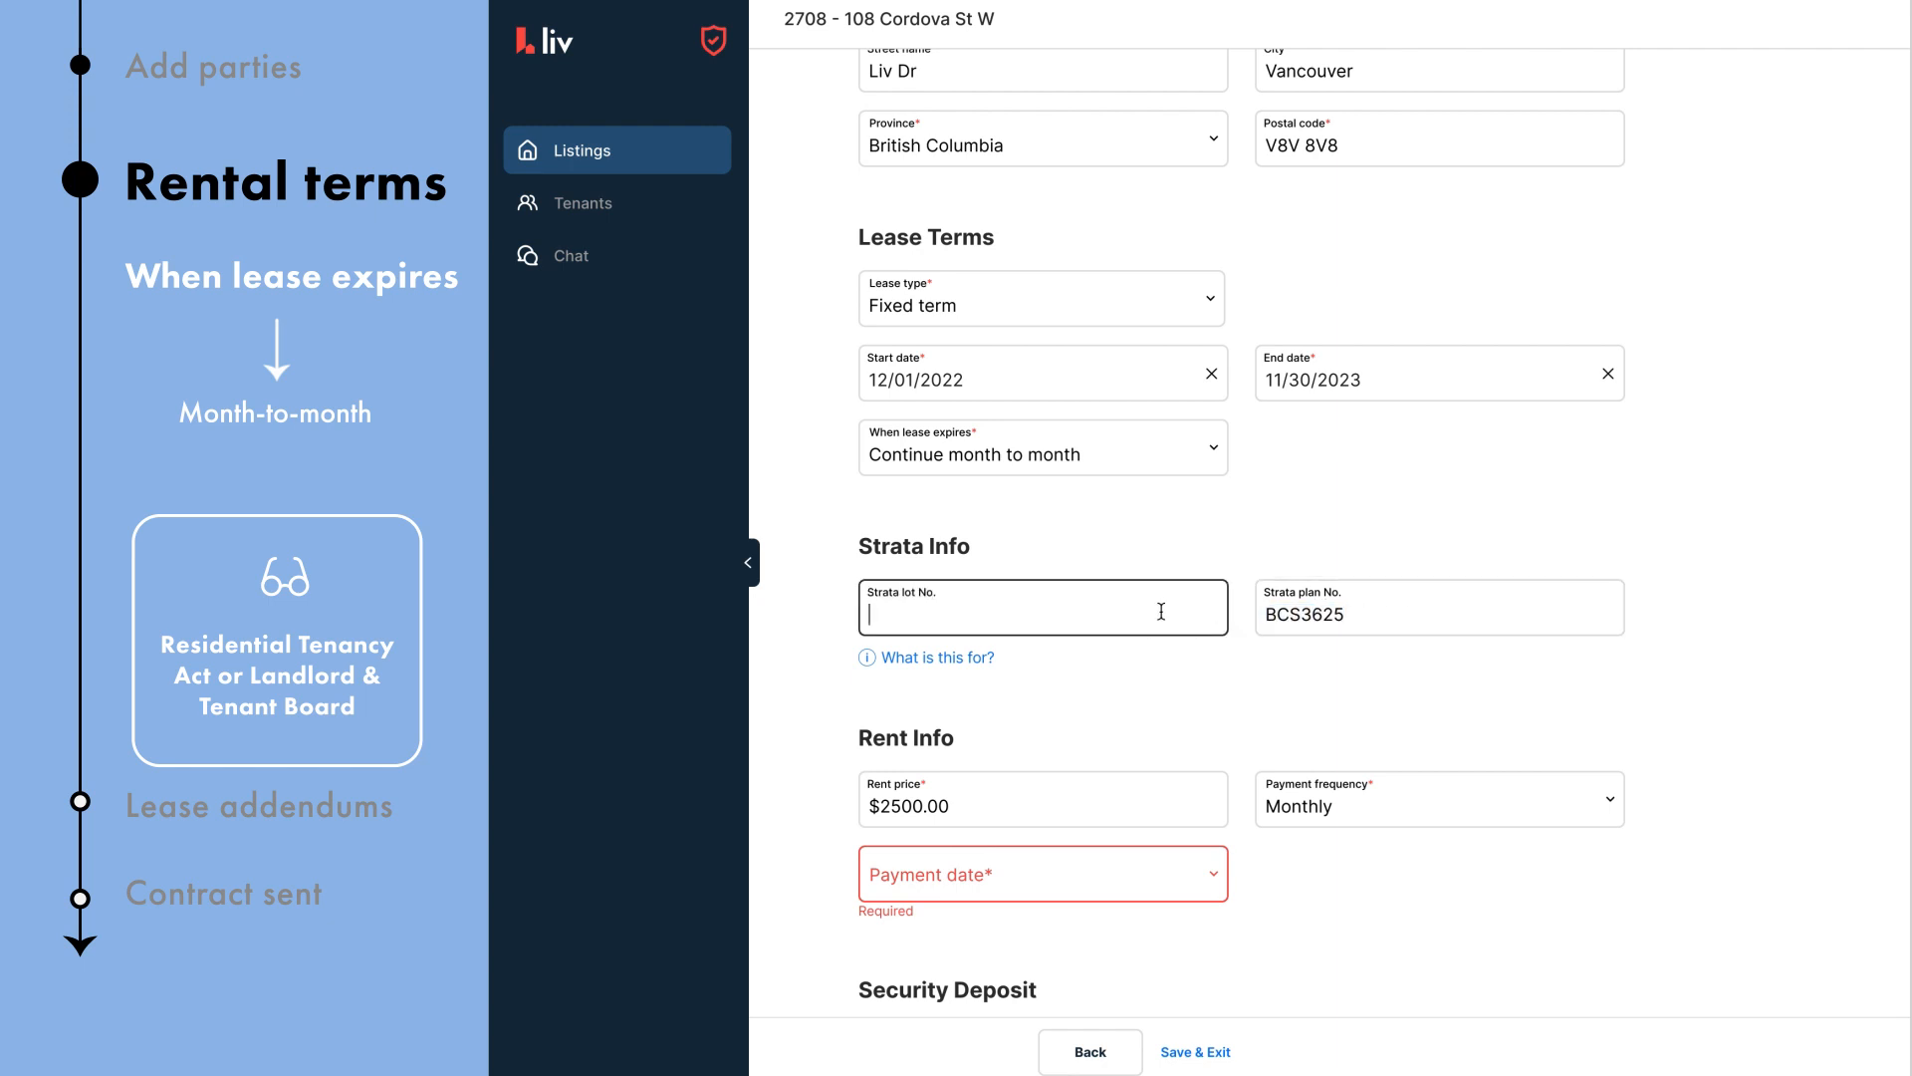
text(1234)
Step: Make rent payable on the 1st day of each month
scroll(1793, 707, down, 5)
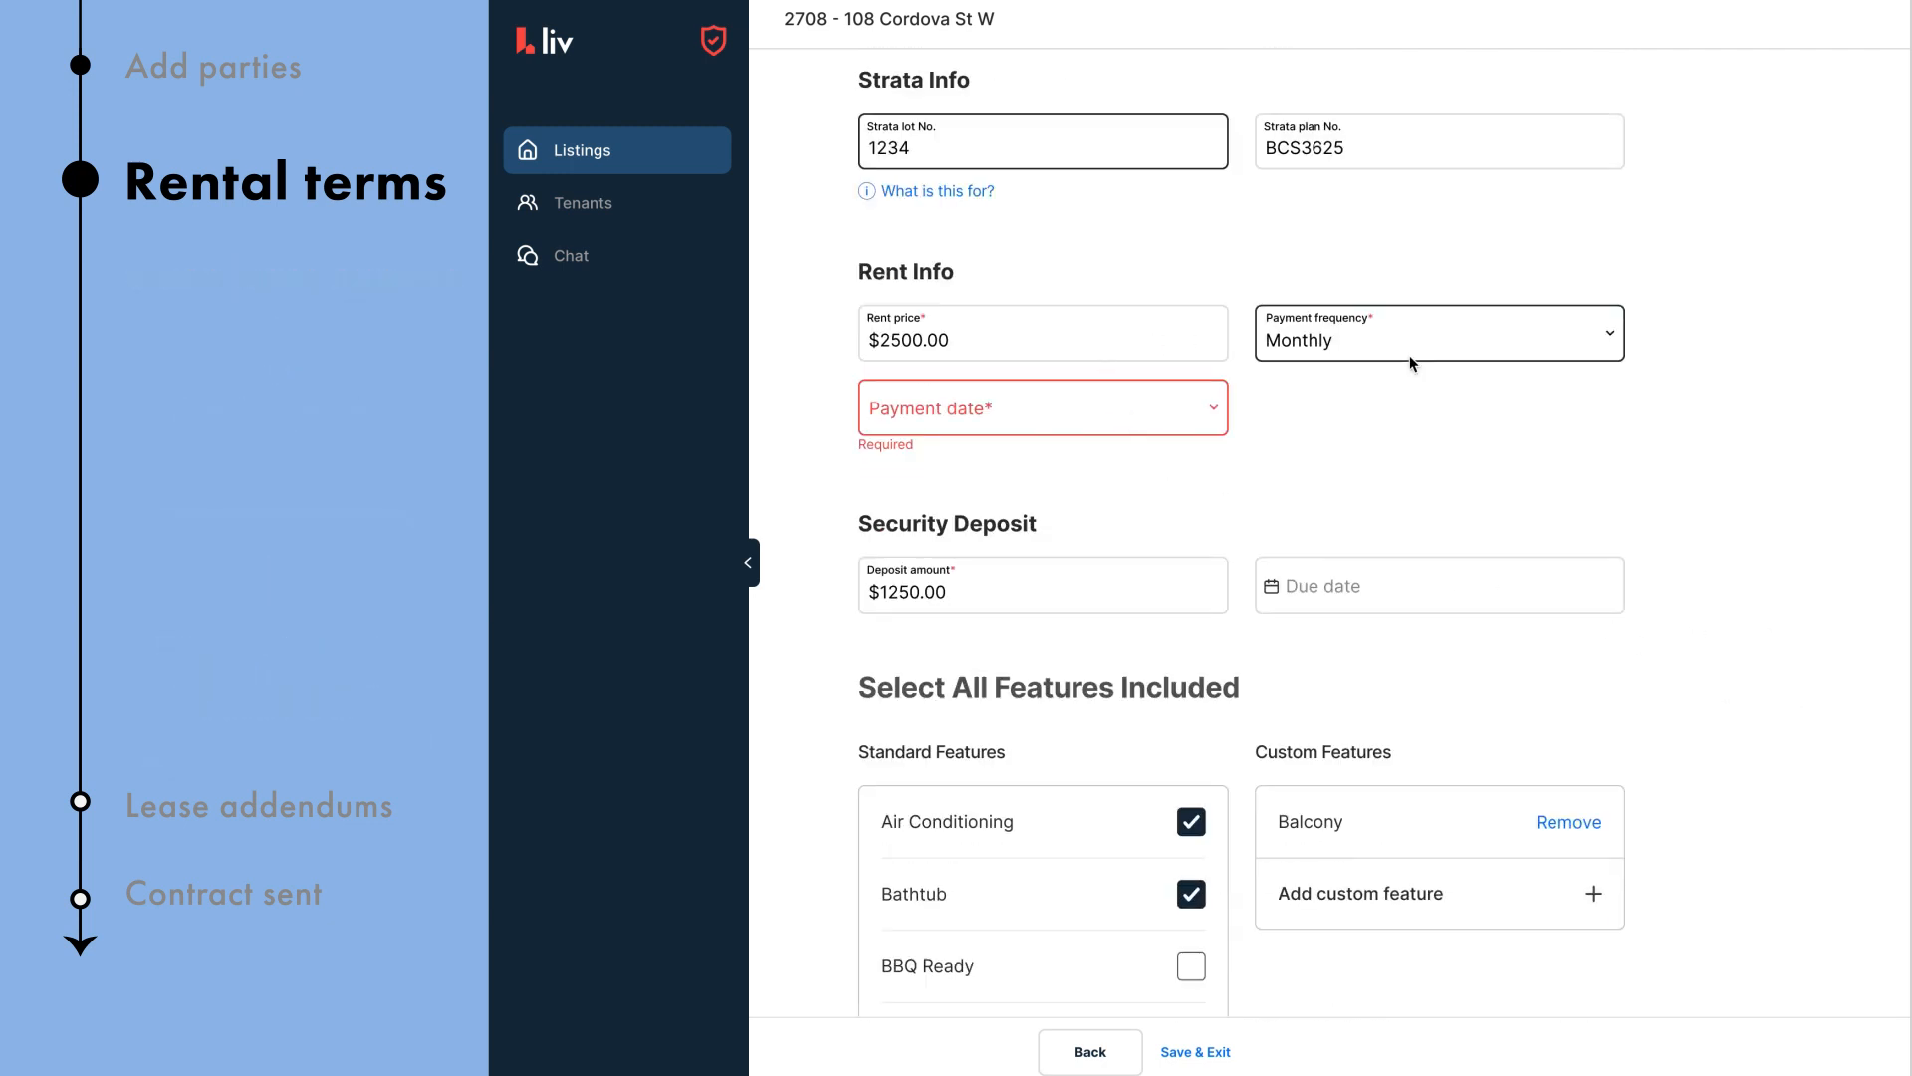
click(1126, 406)
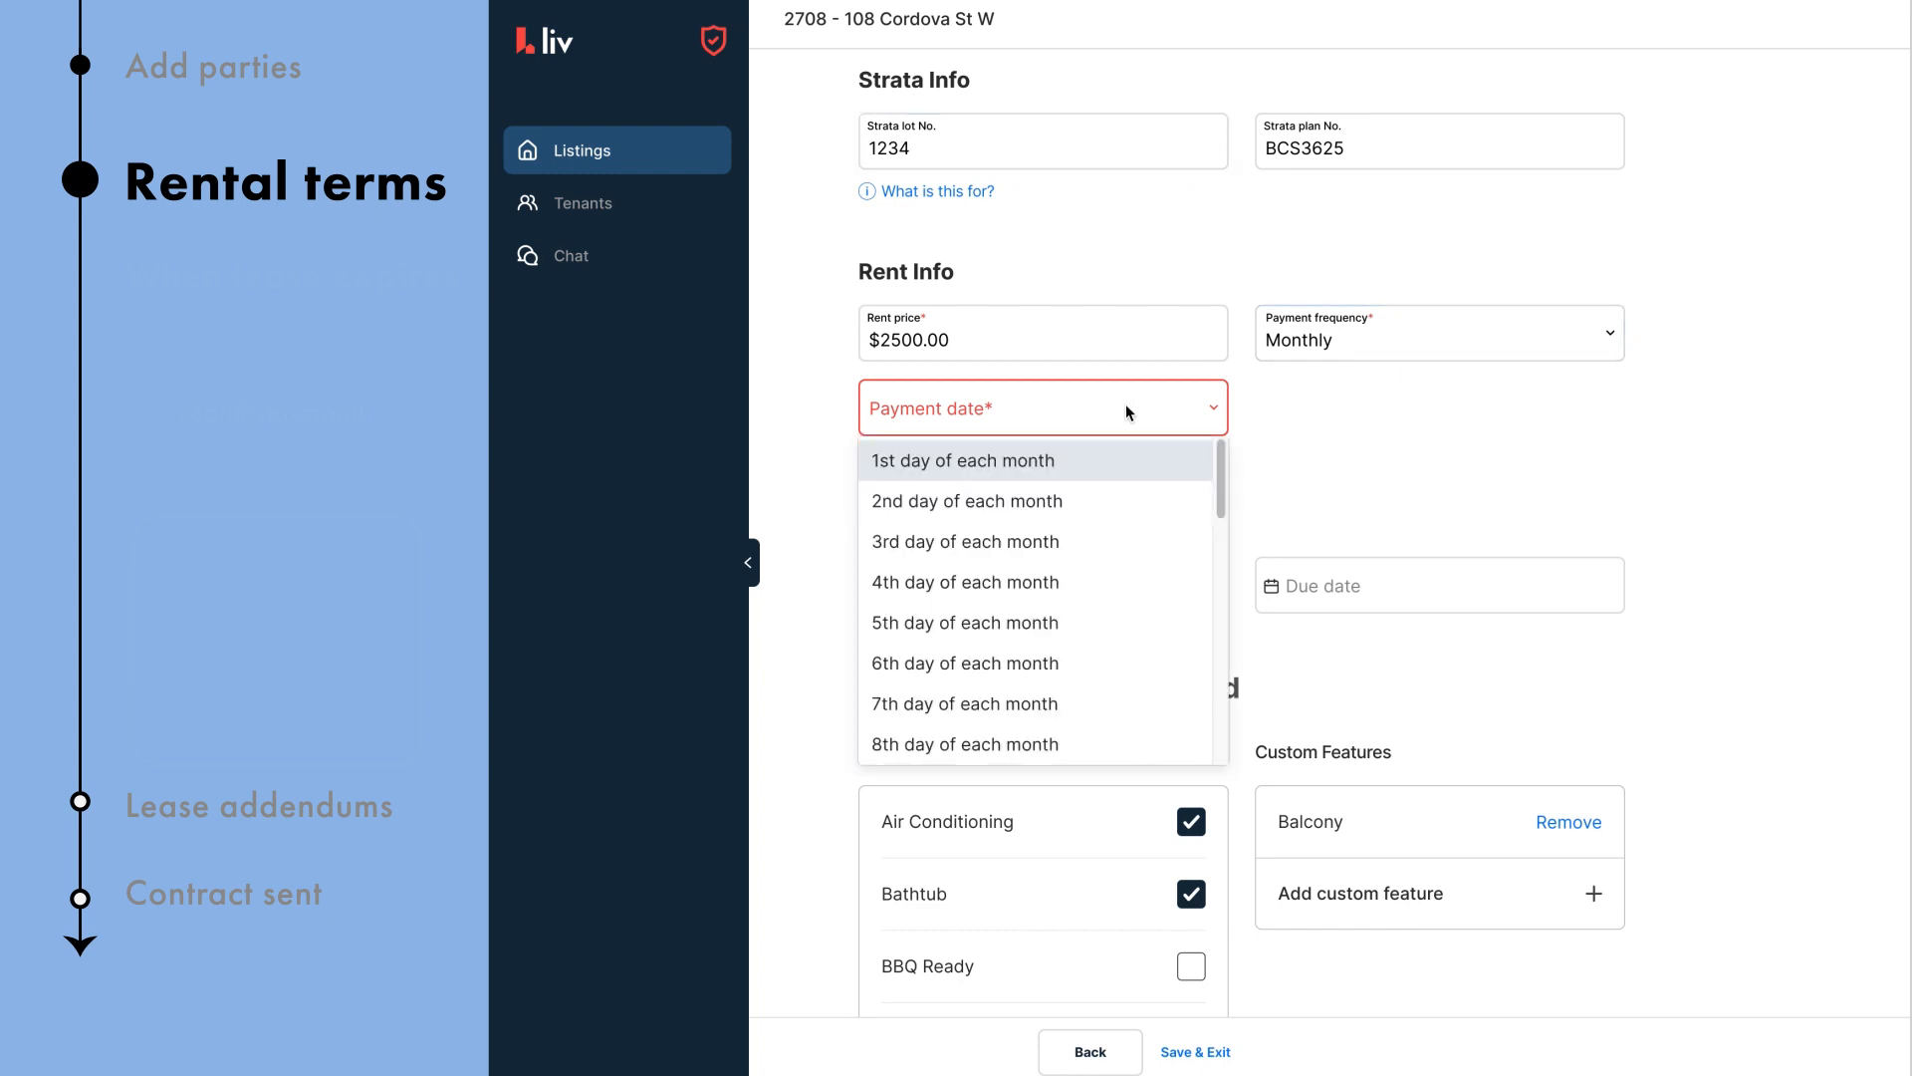
click(1123, 461)
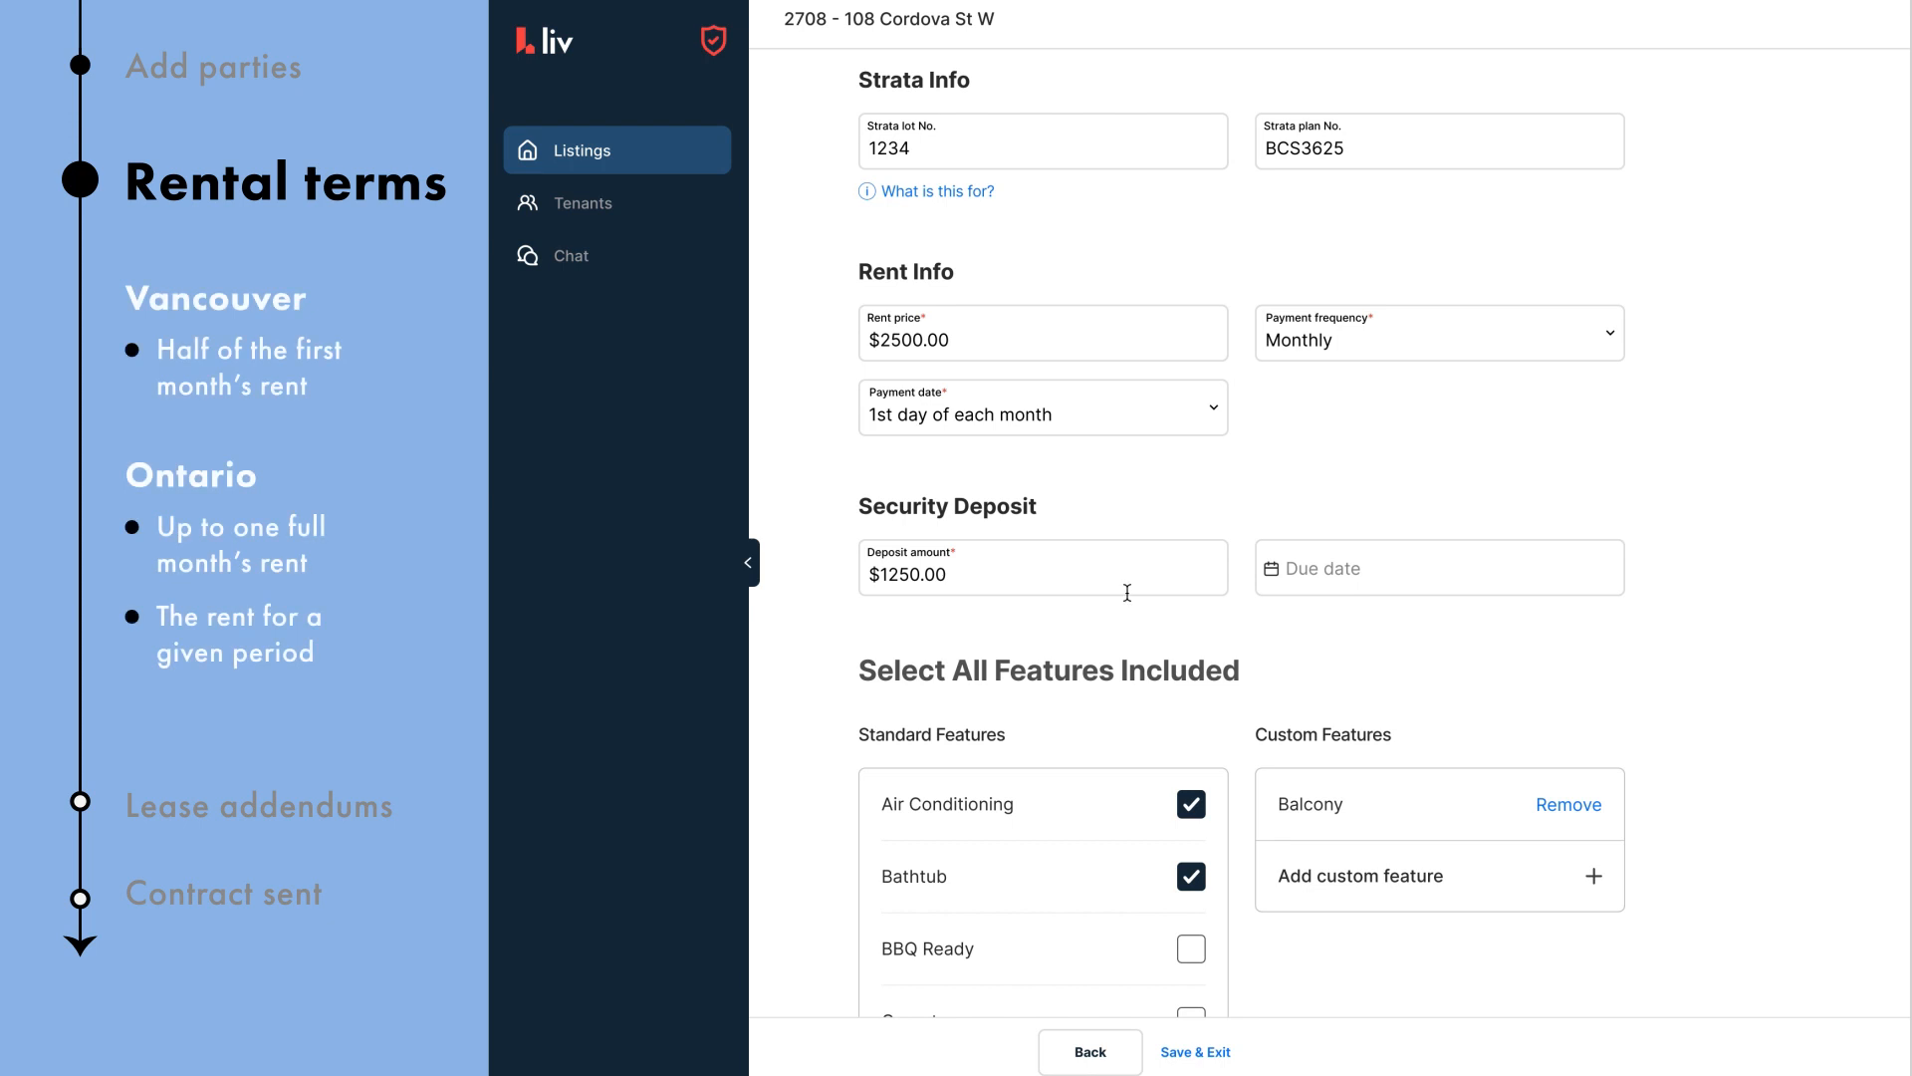
Step: Set the security deposit due date to December 1, 2022
click(1340, 571)
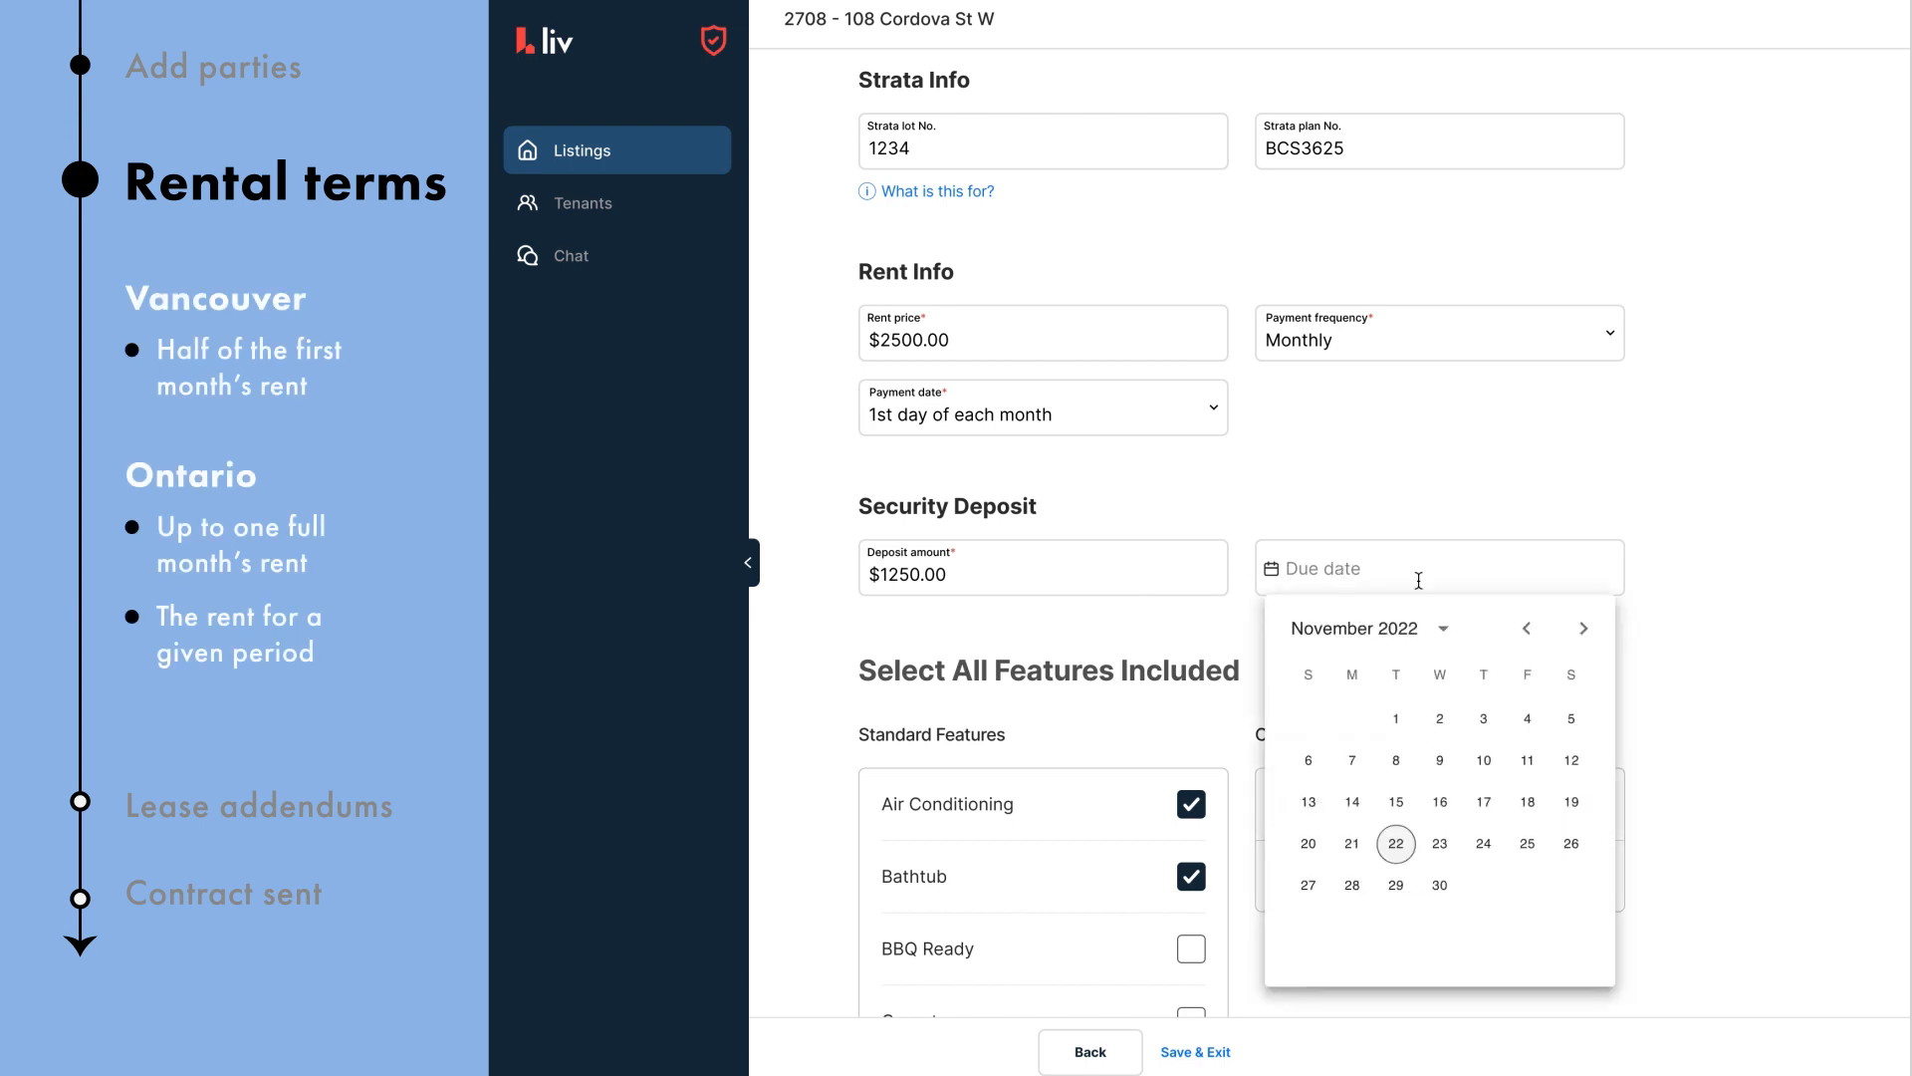
click(1582, 628)
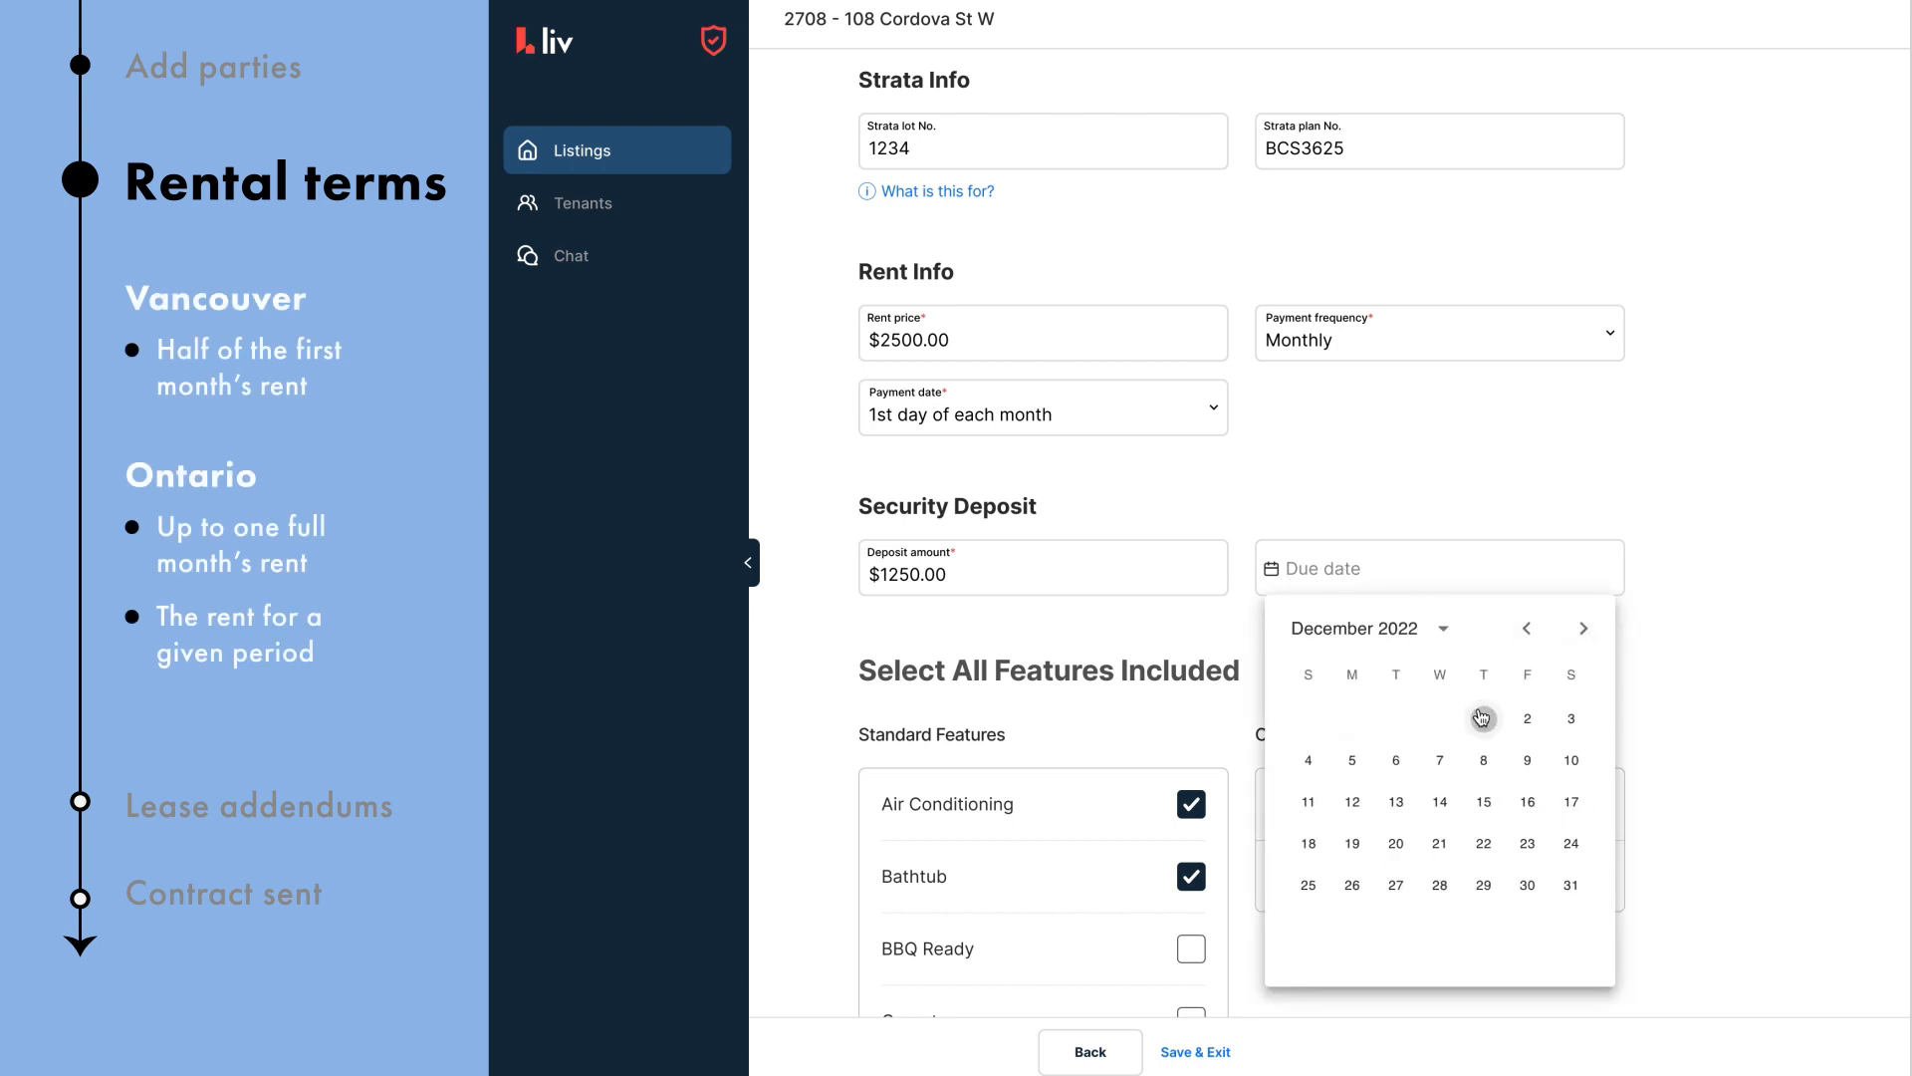
click(1484, 716)
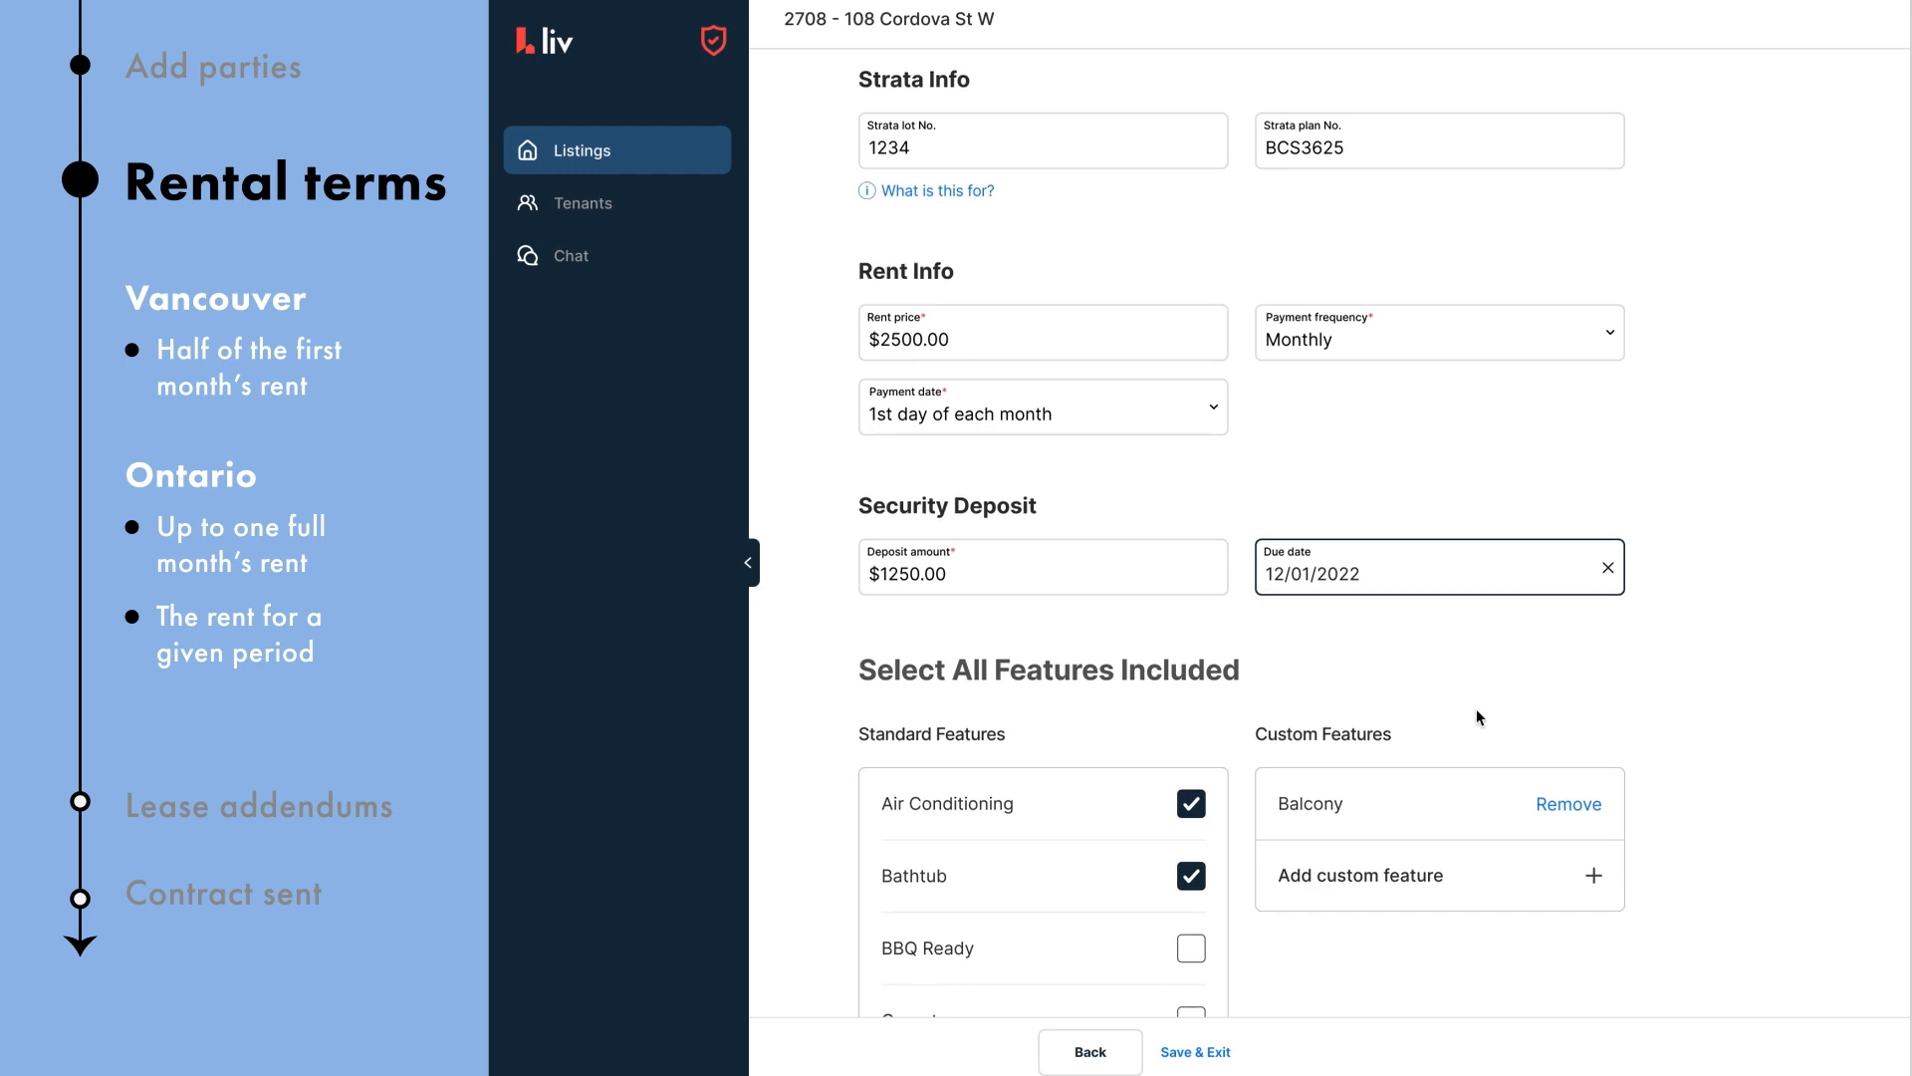
Step: Untick and re-tick Microwave in Standard Features, then scroll to Additional Rental Terms
scroll(1479, 709, down, 5)
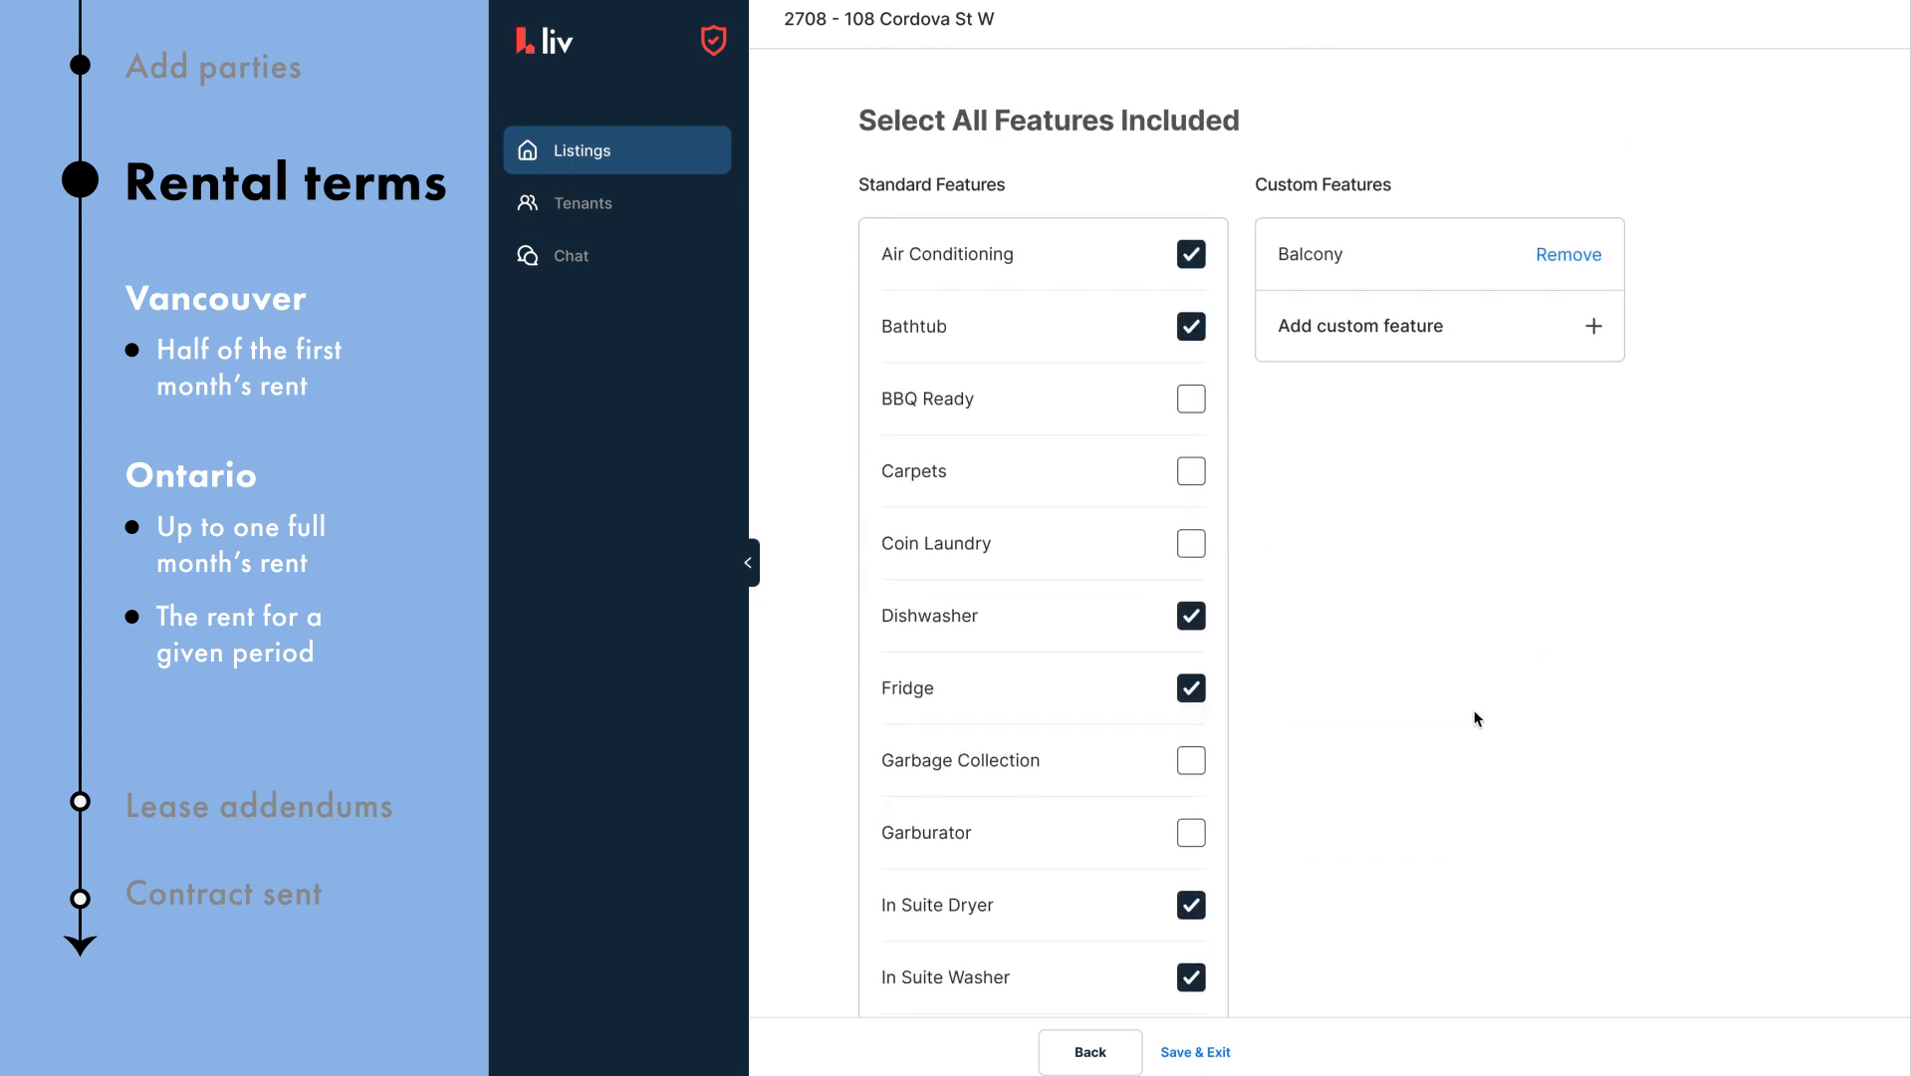
scroll(1475, 717, down, 4)
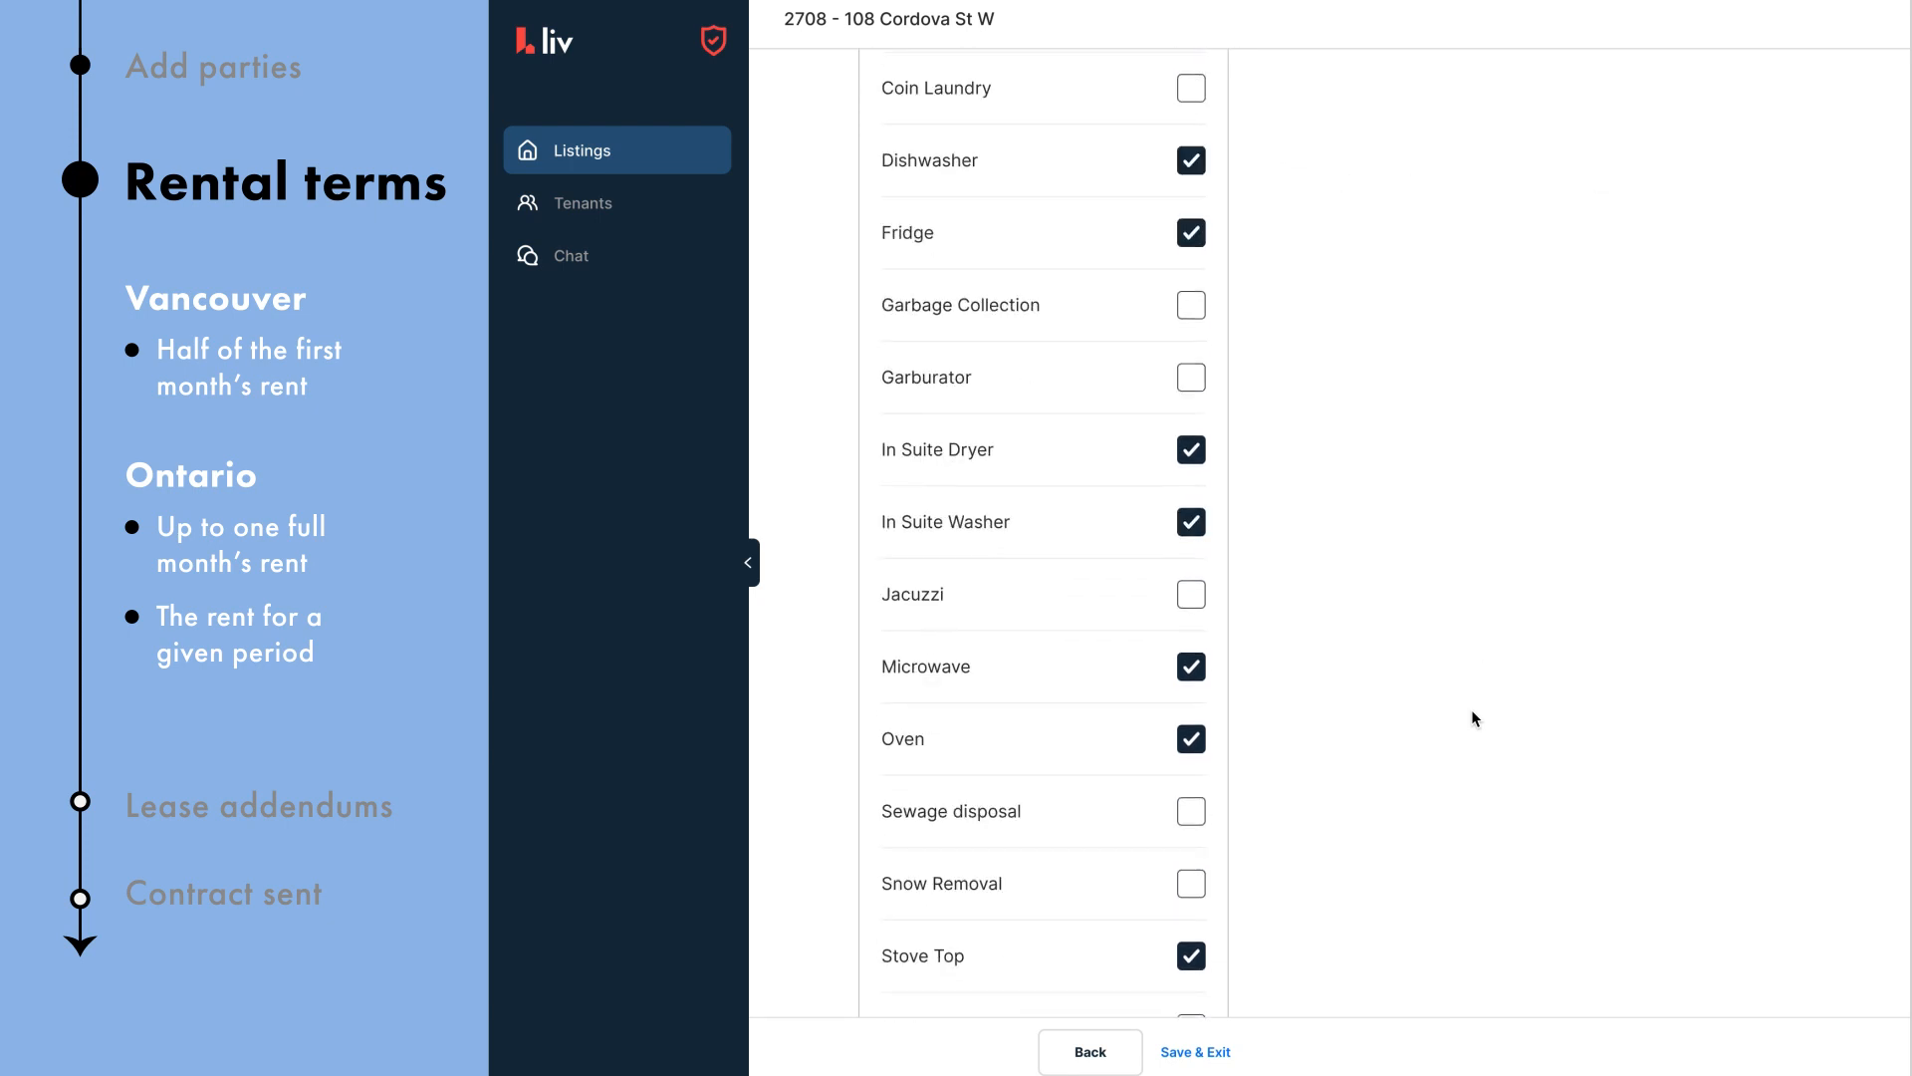
click(1191, 668)
click(1011, 669)
scroll(1095, 648, down, 10)
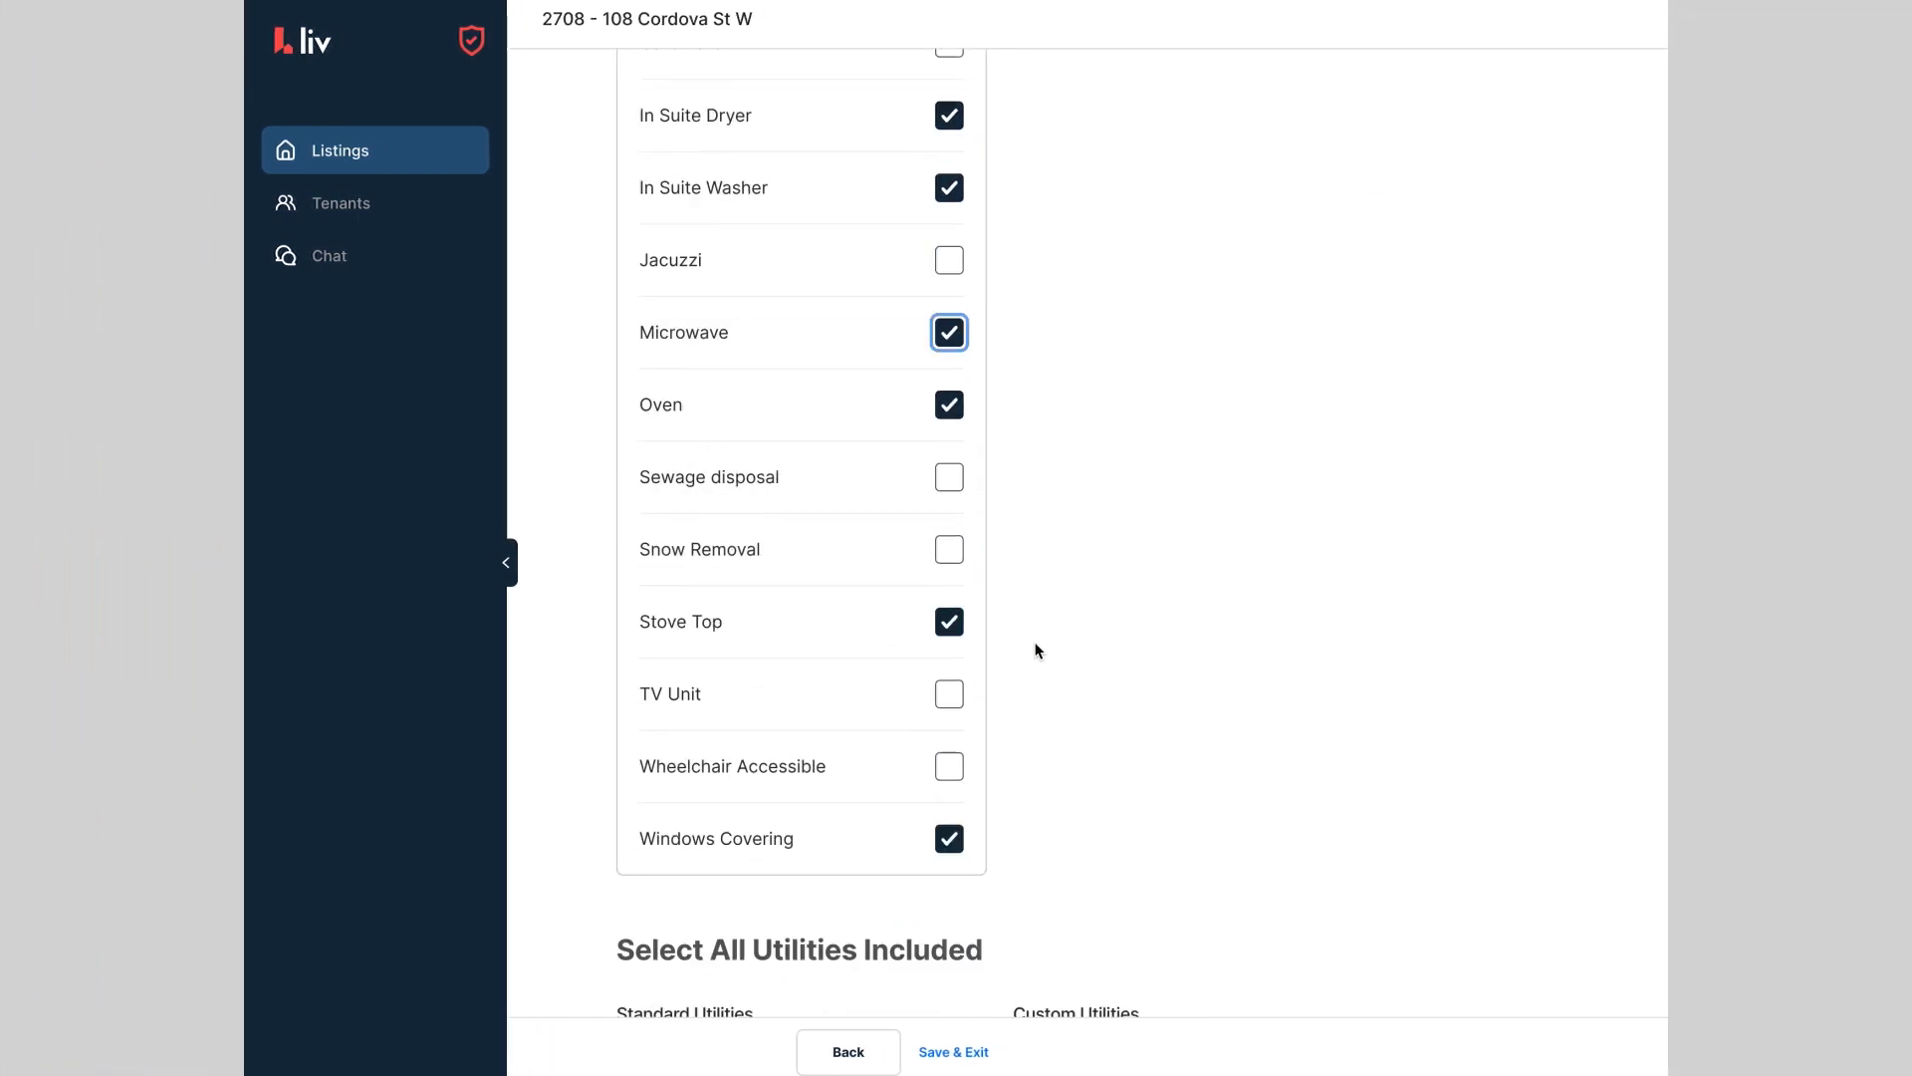
scroll(1490, 549, down, 6)
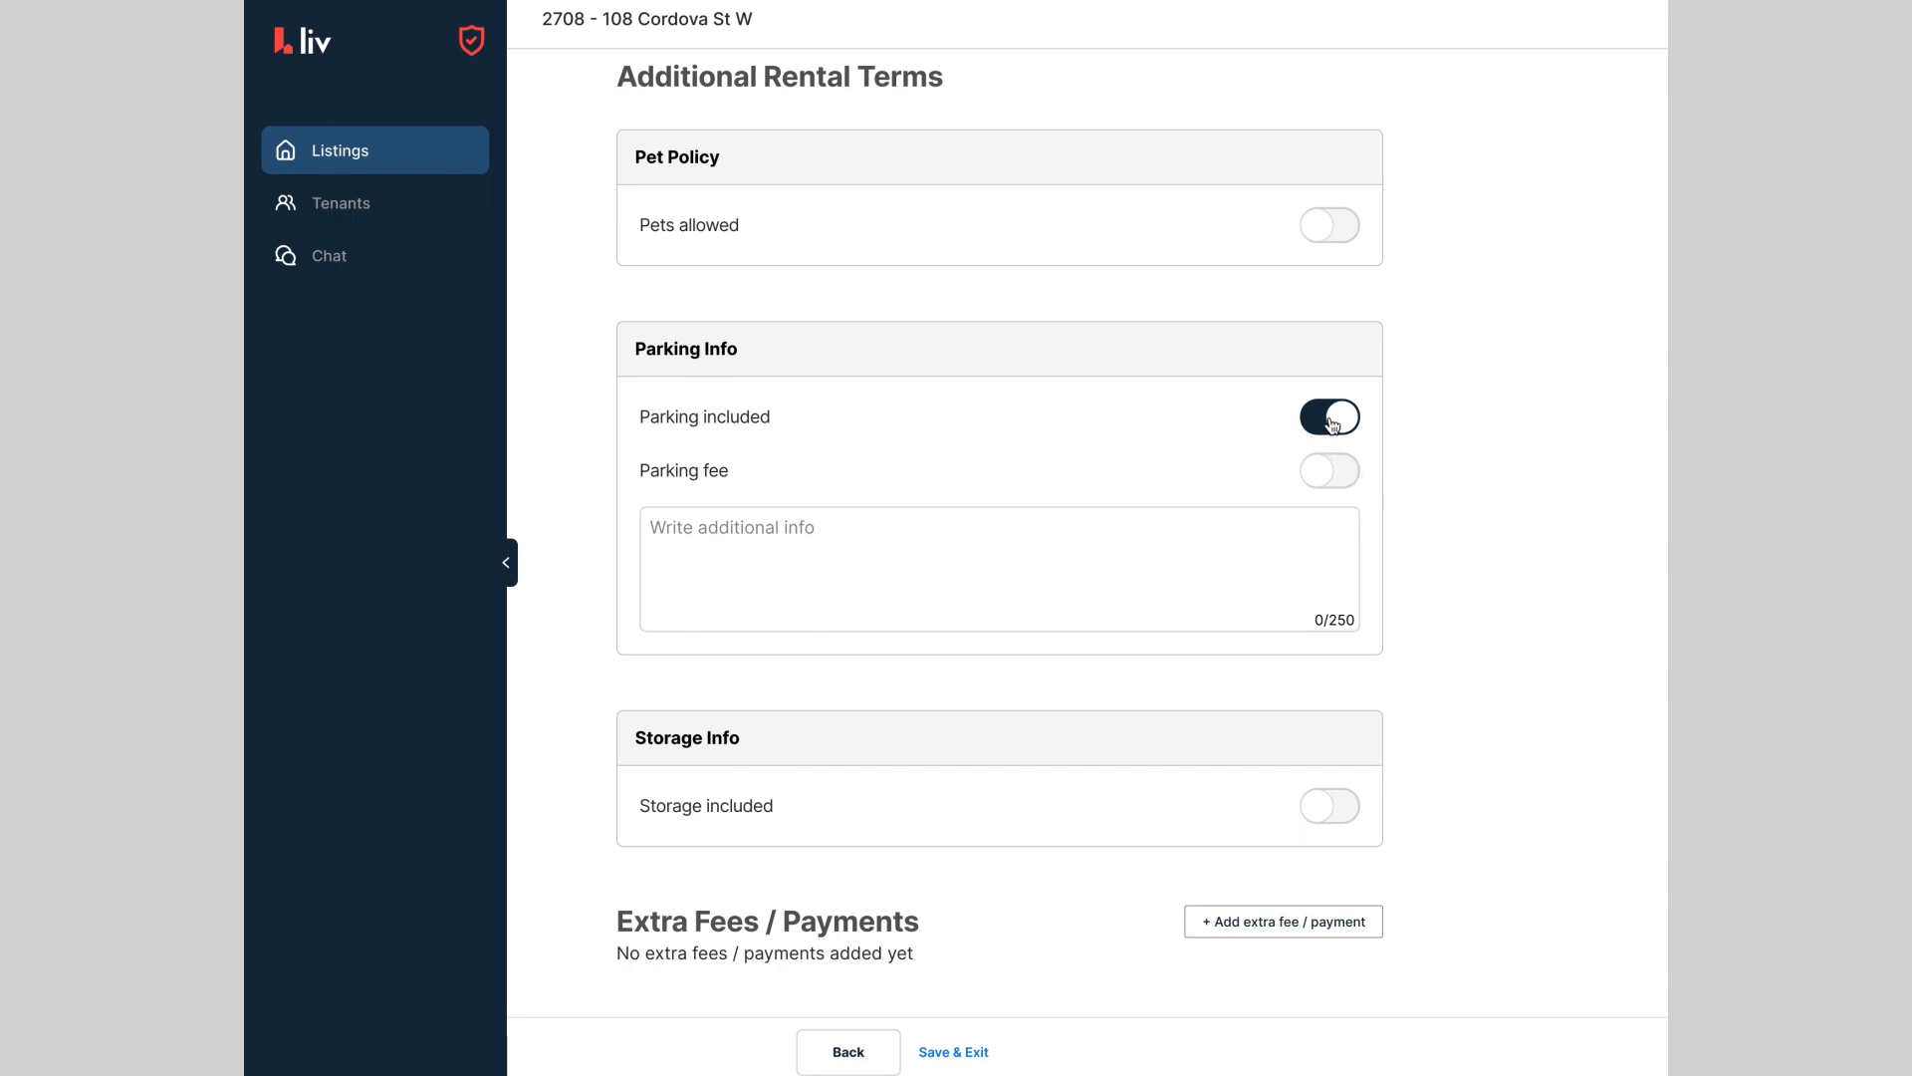
Step: Turn on a $100 parking fee charged monthly
click(1345, 464)
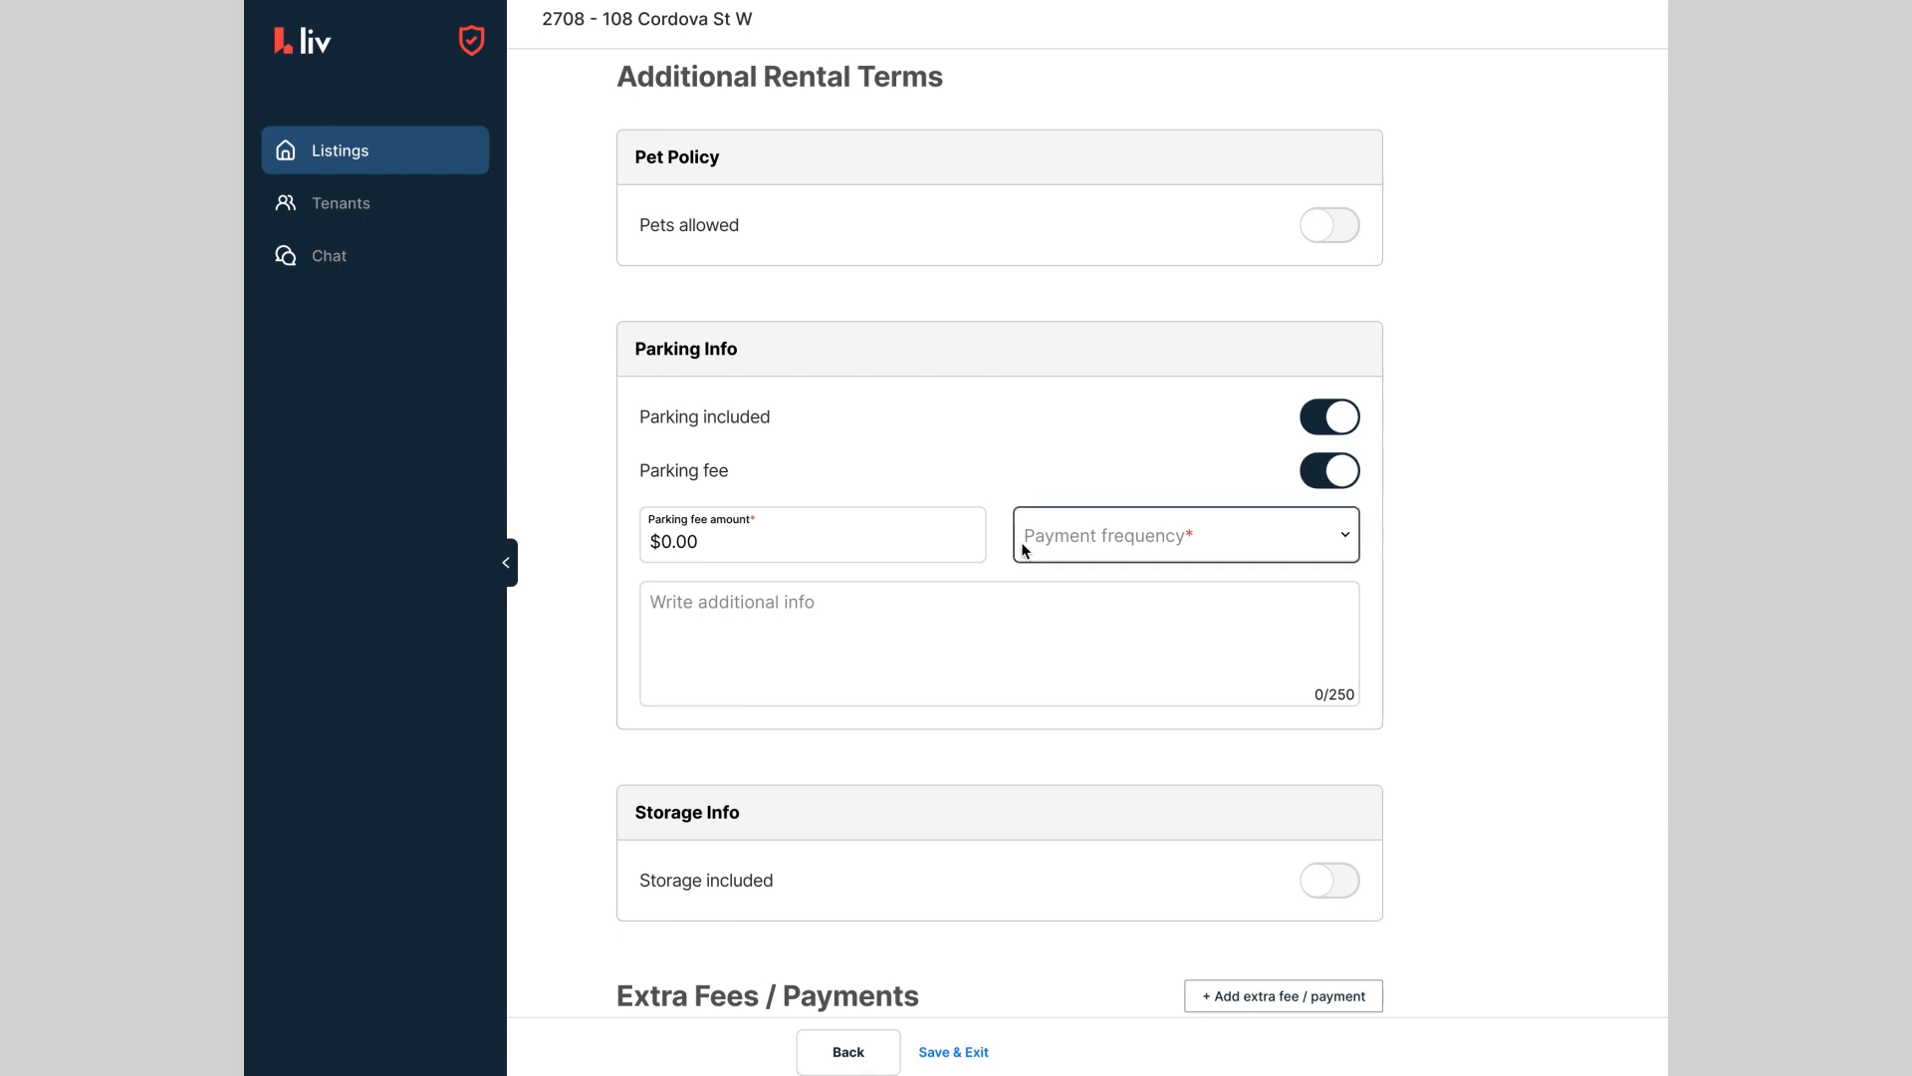
click(904, 546)
text(100)
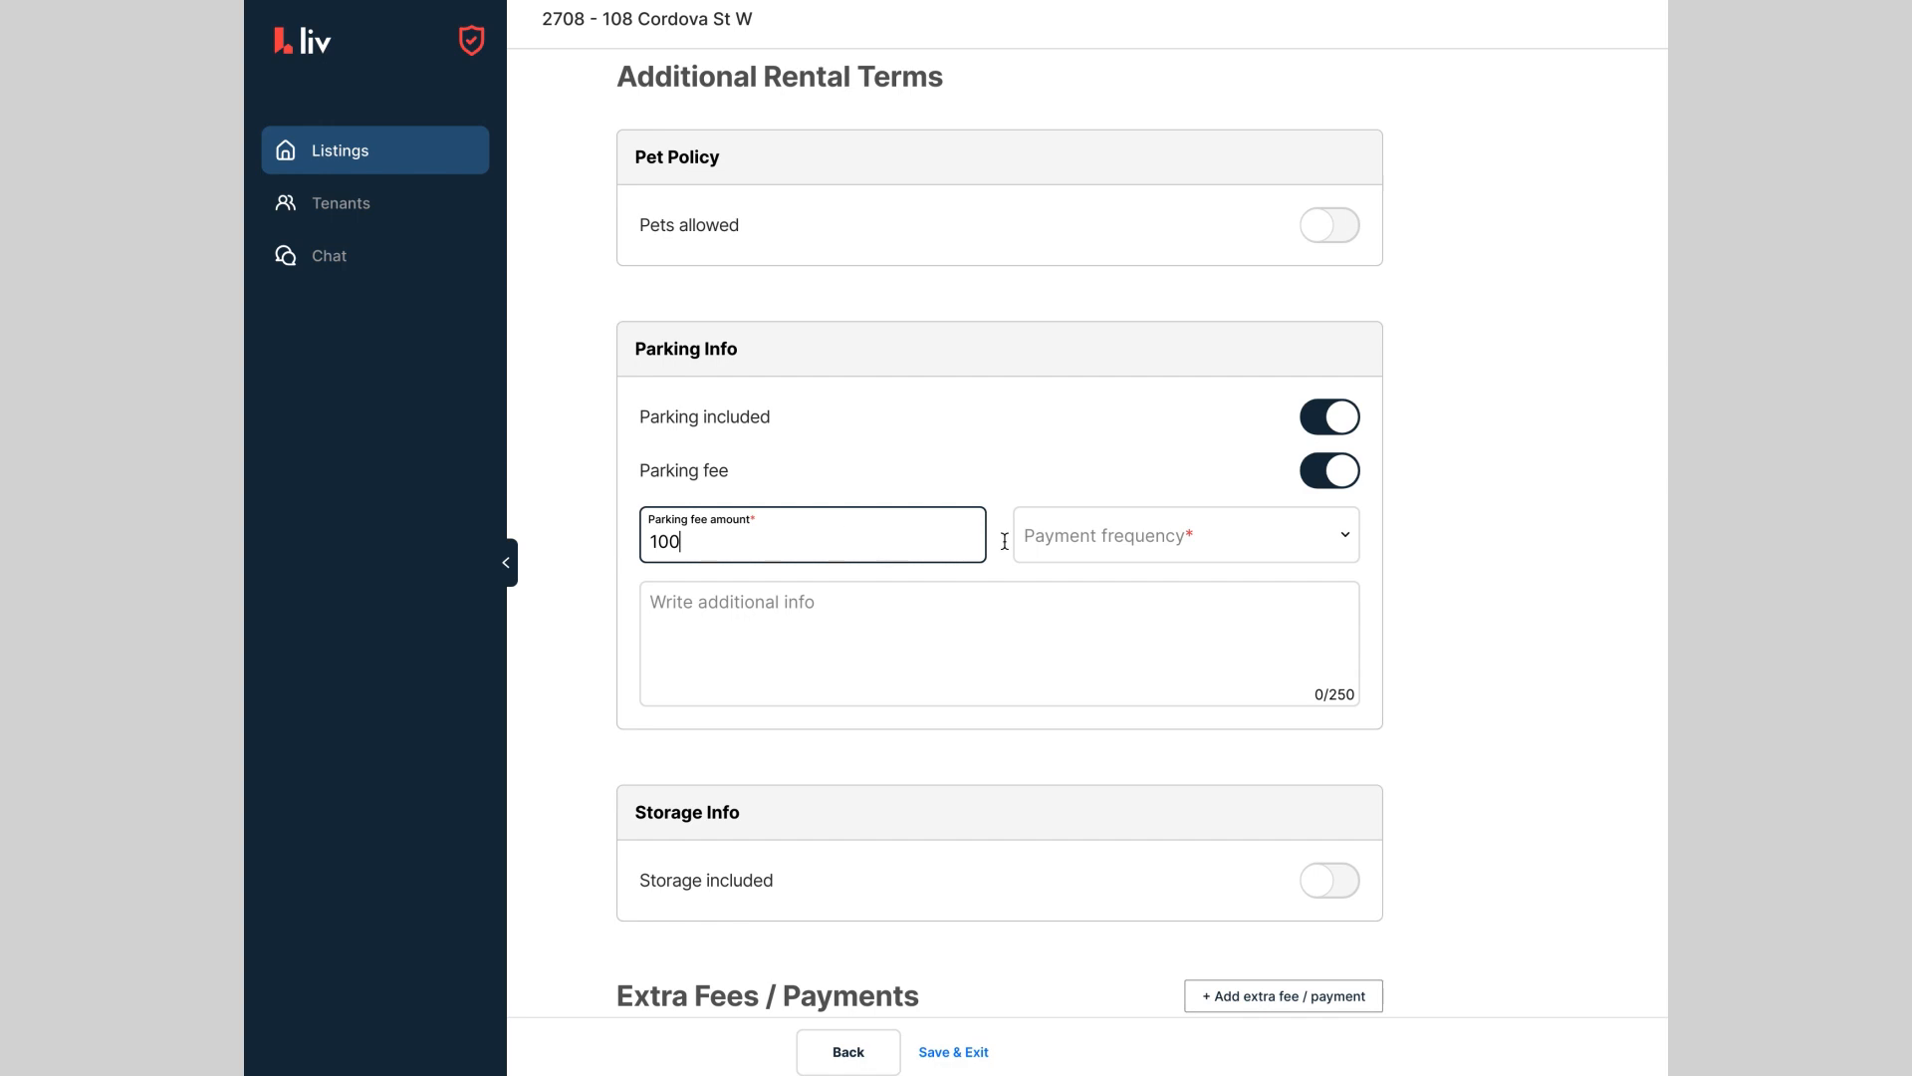
click(1165, 536)
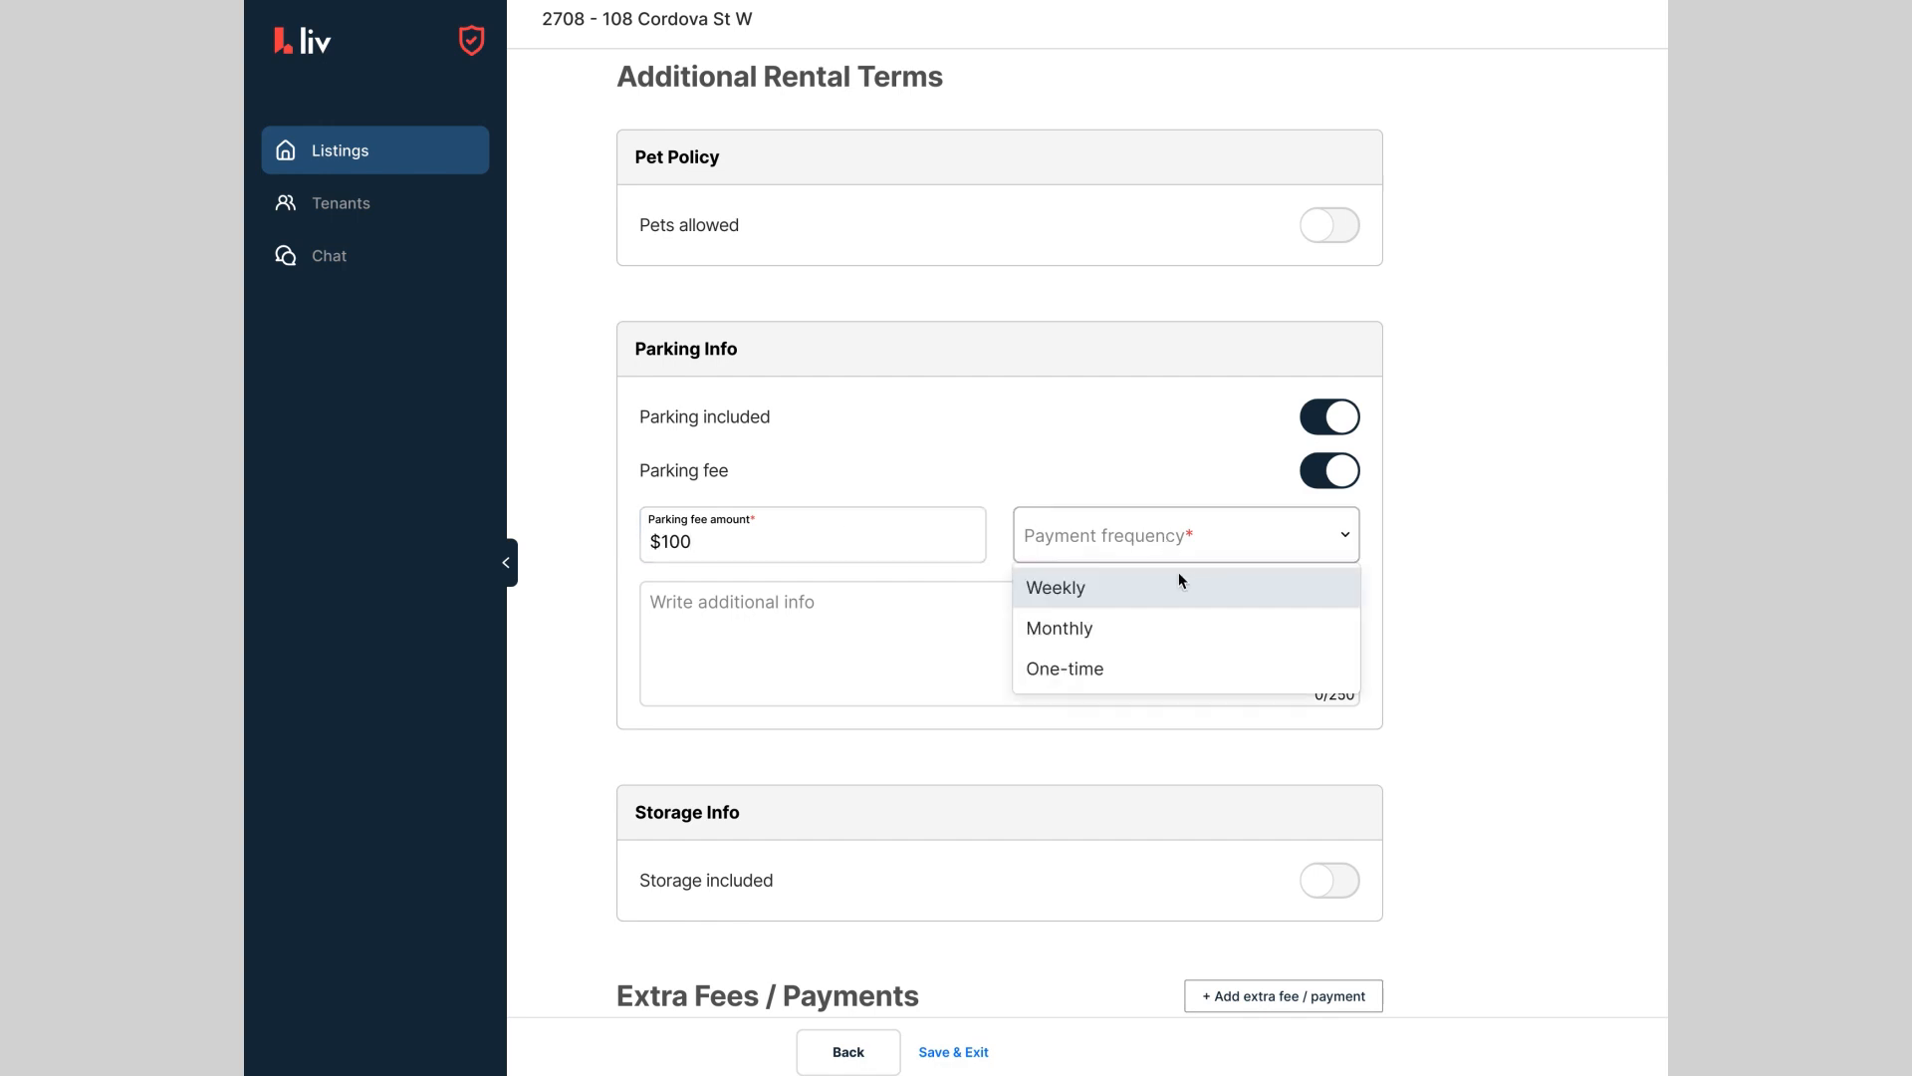
click(1172, 629)
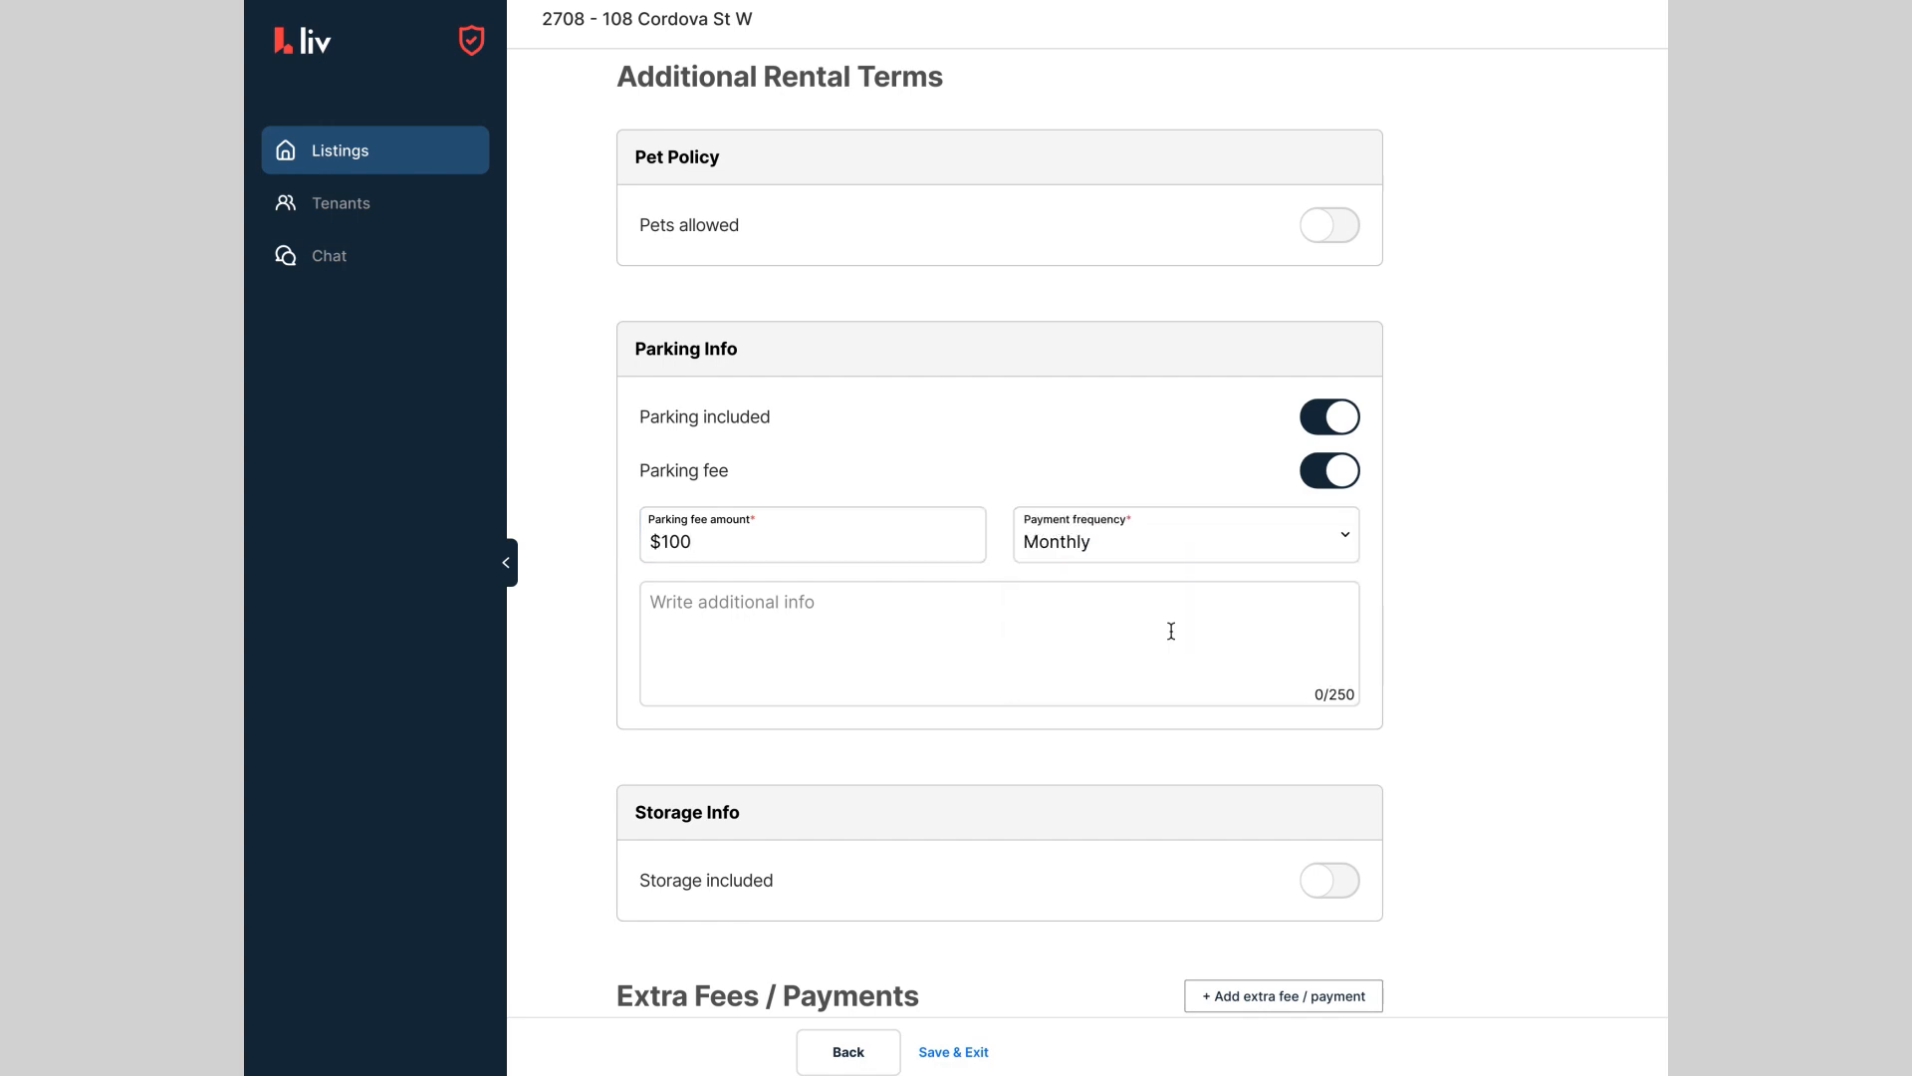
Step: Add an extra fee entry and then delete it, leaving no extra fees
scroll(1622, 638, down, 2)
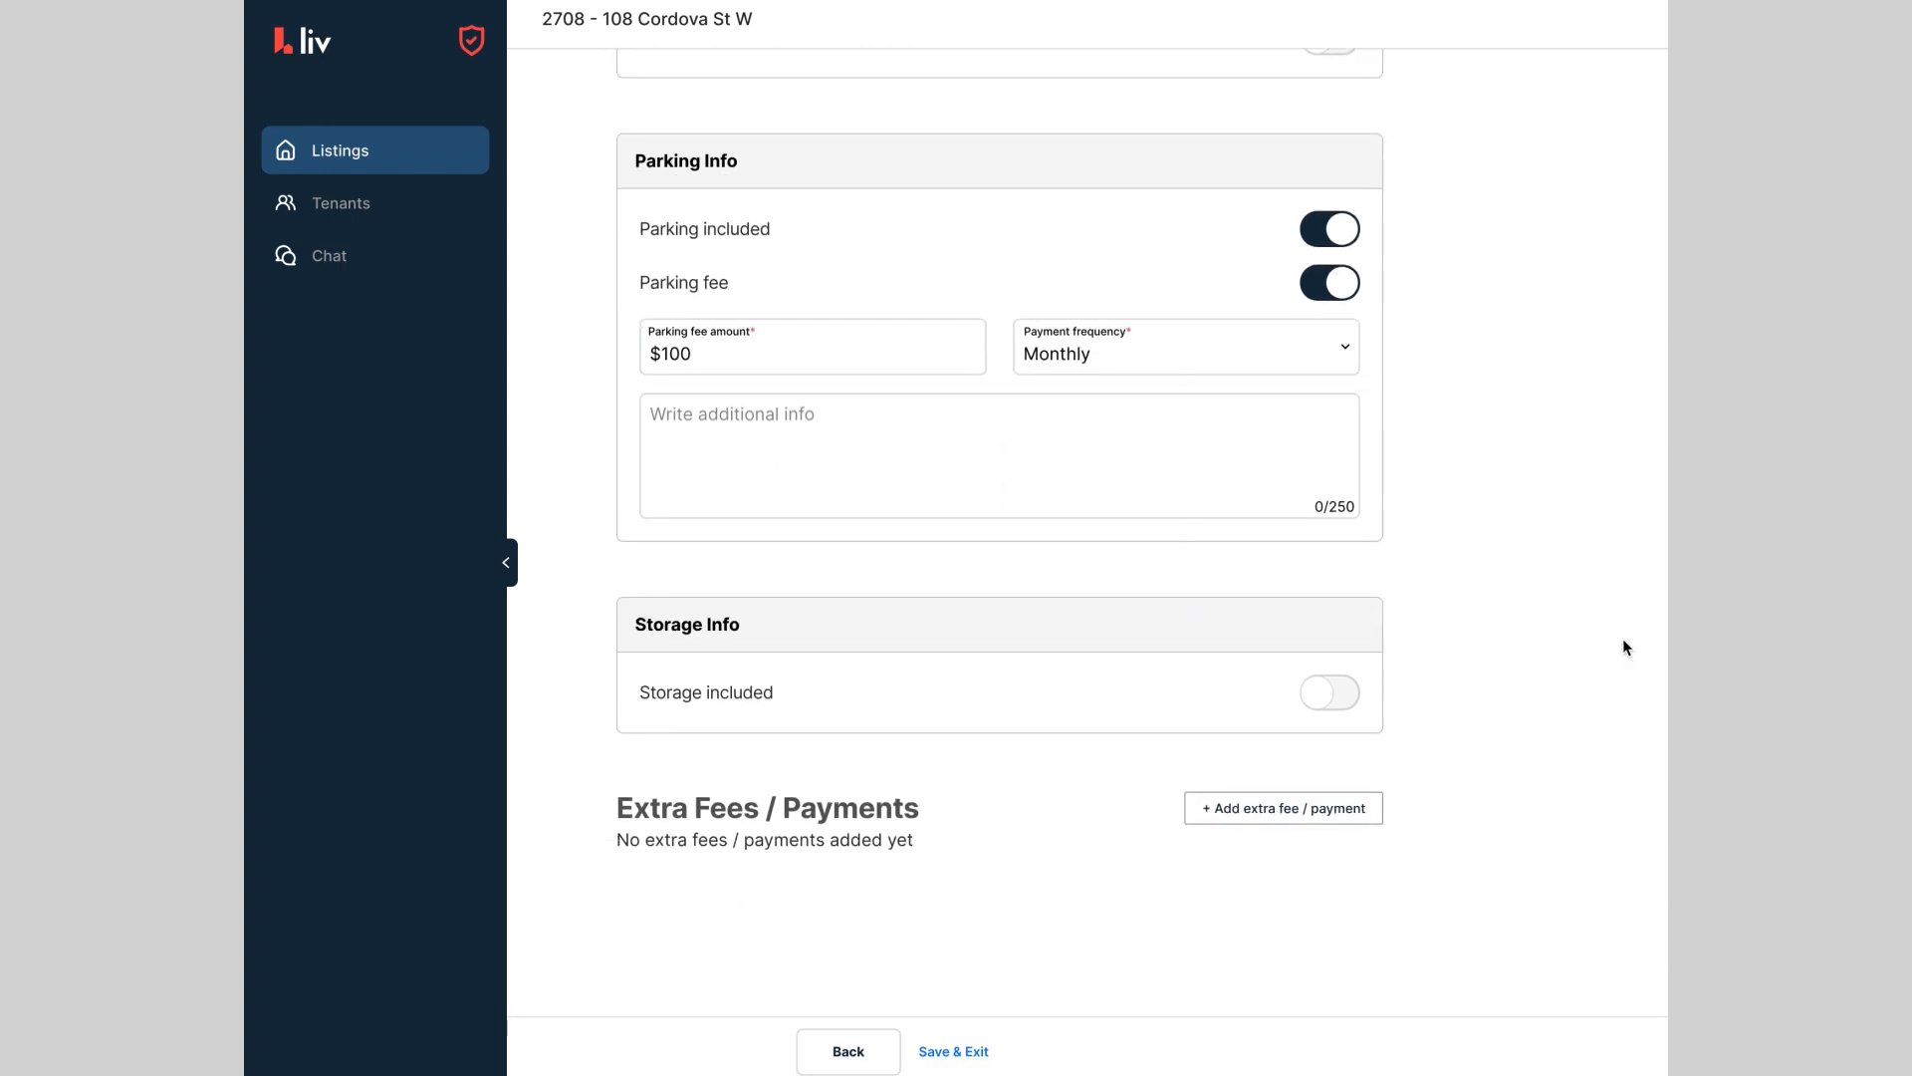
click(1332, 809)
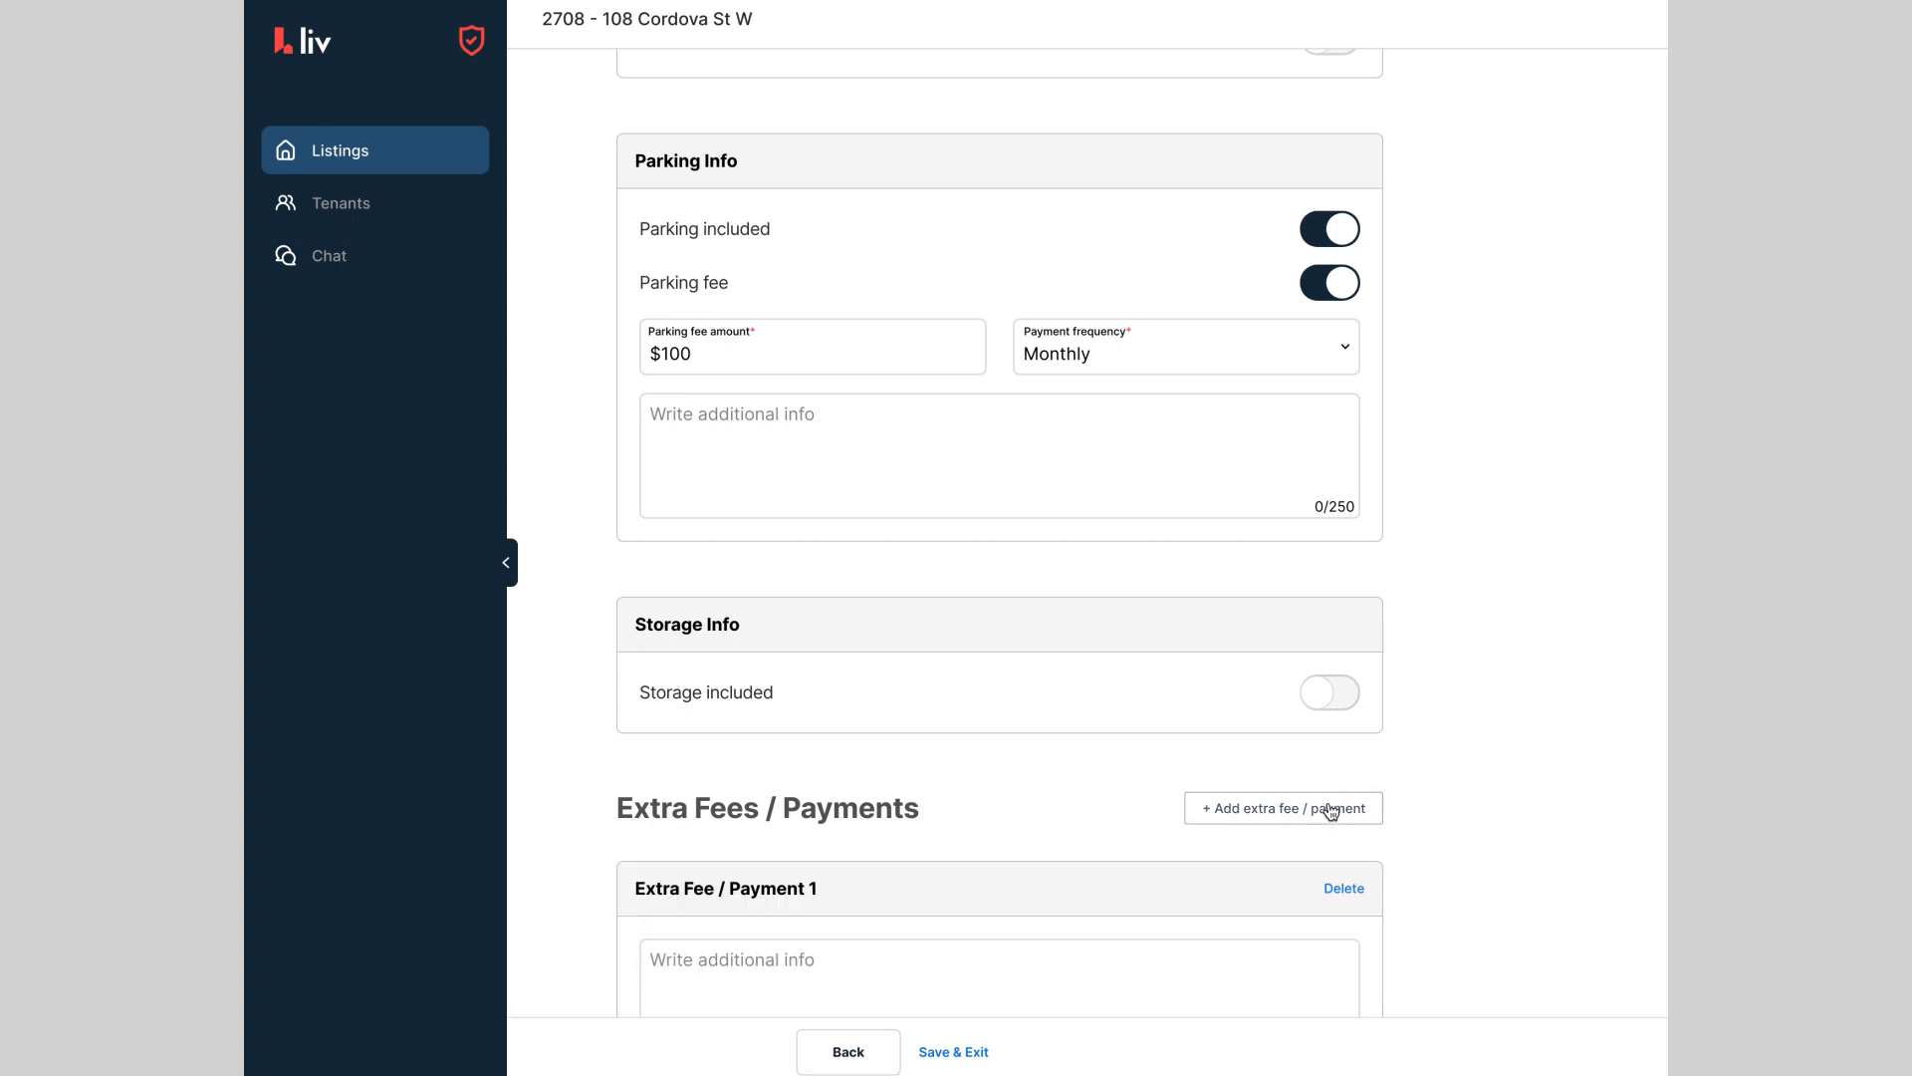
scroll(1554, 755, down, 4)
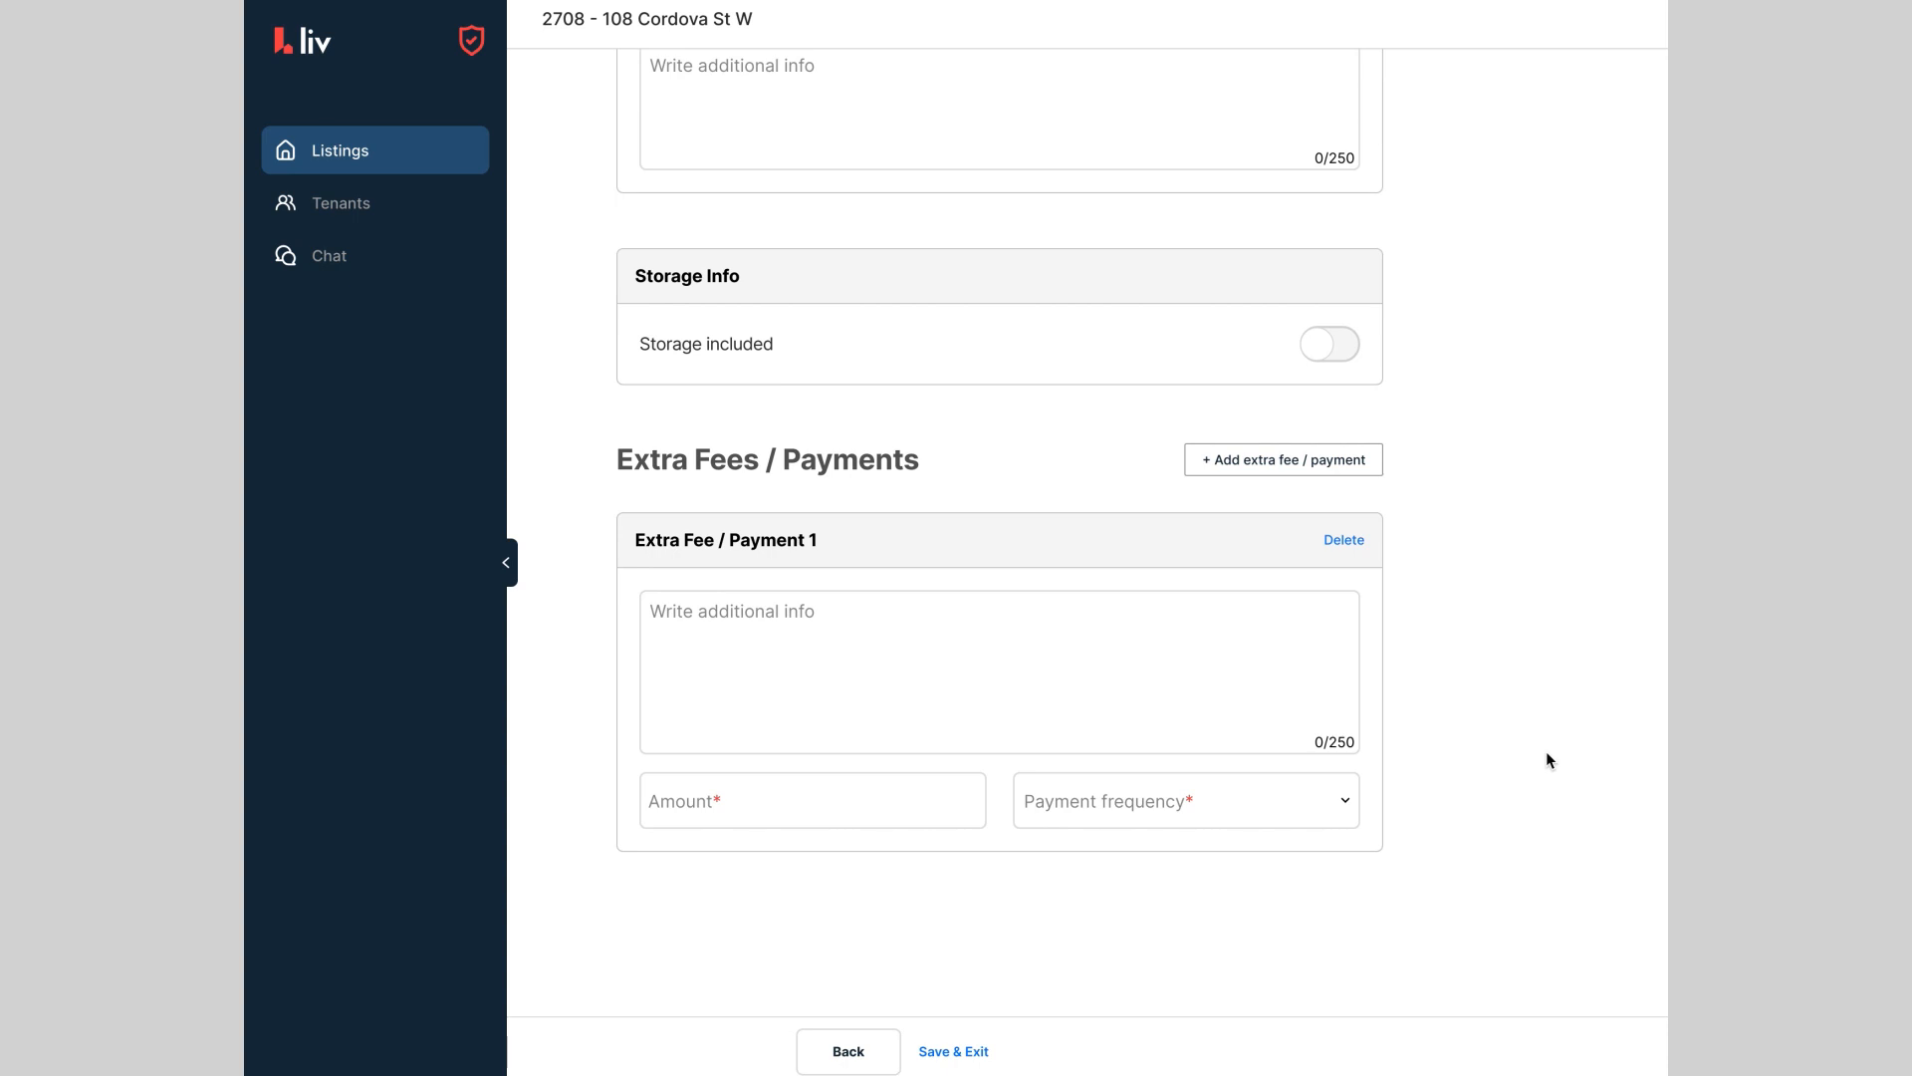
click(1343, 538)
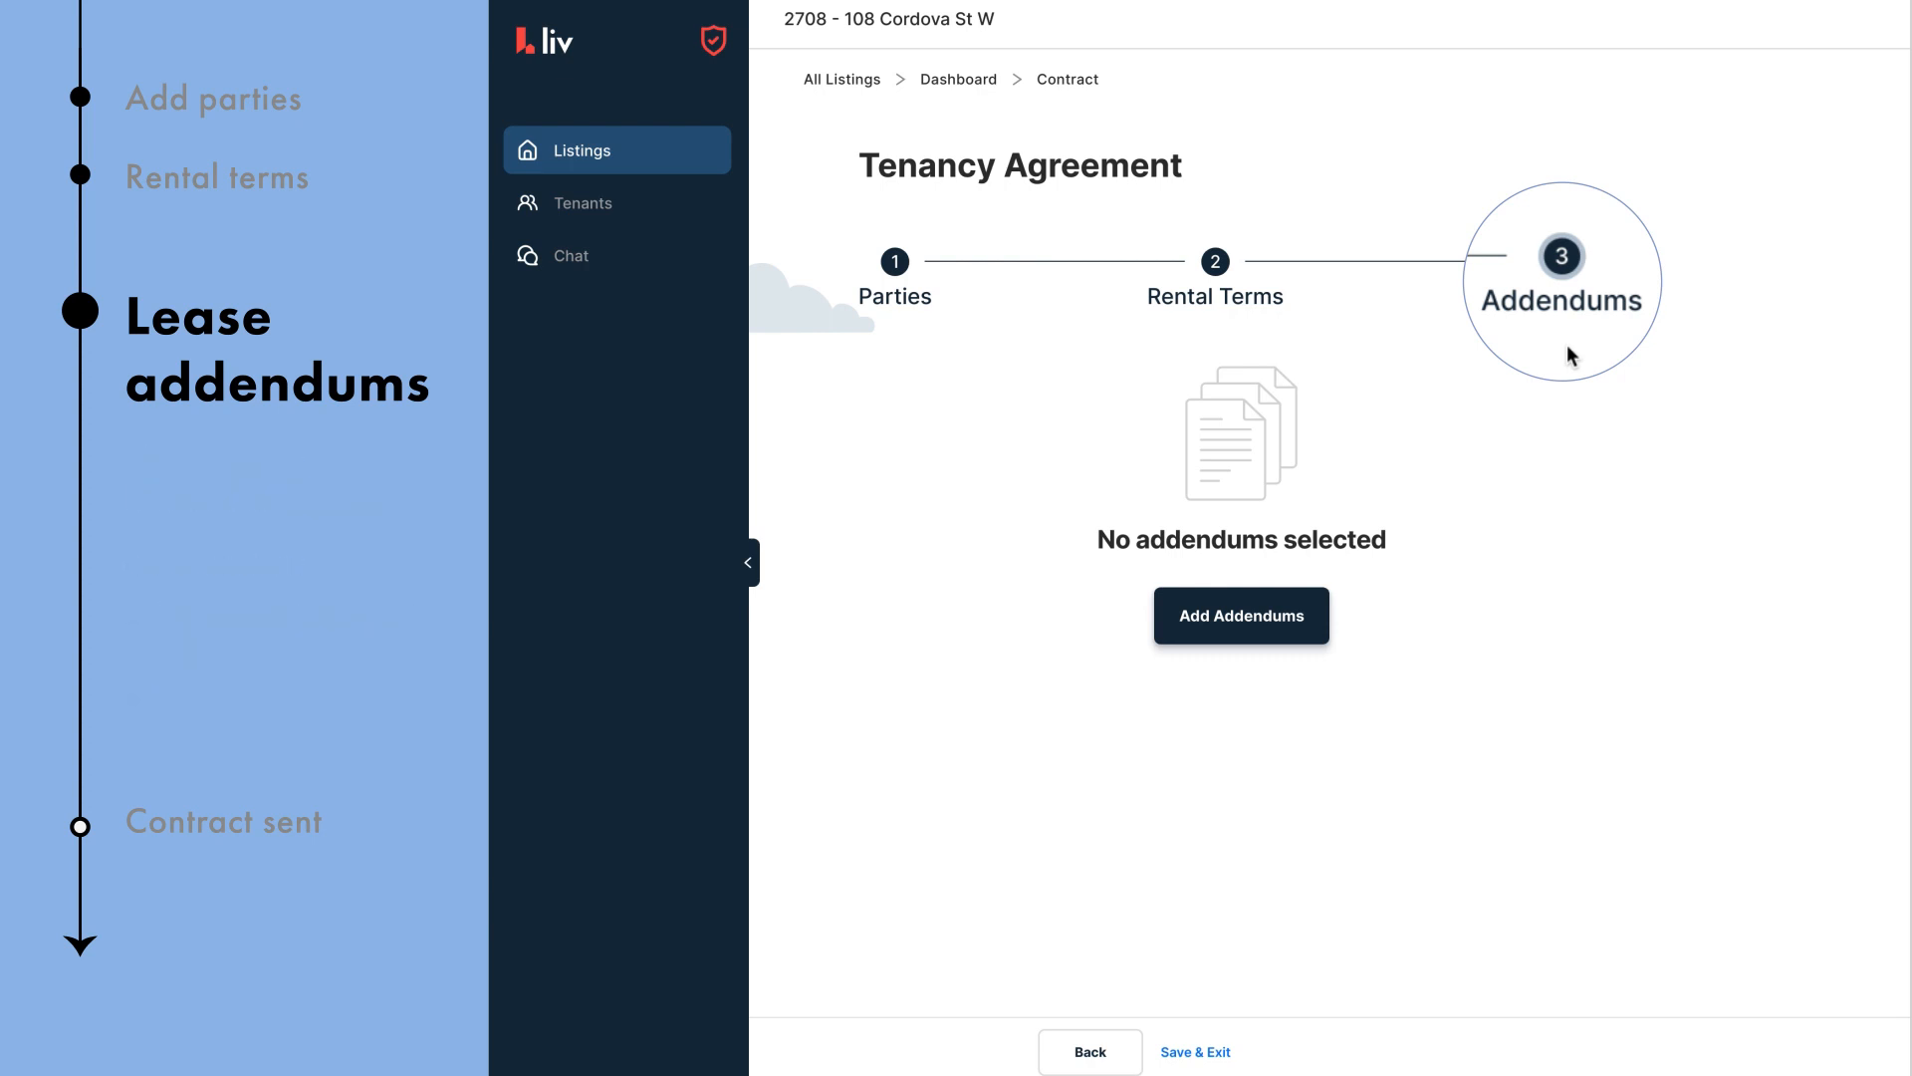
Step: Enable the liv.rent Smoking addendum with smoking disallowed inside the unit
click(1243, 623)
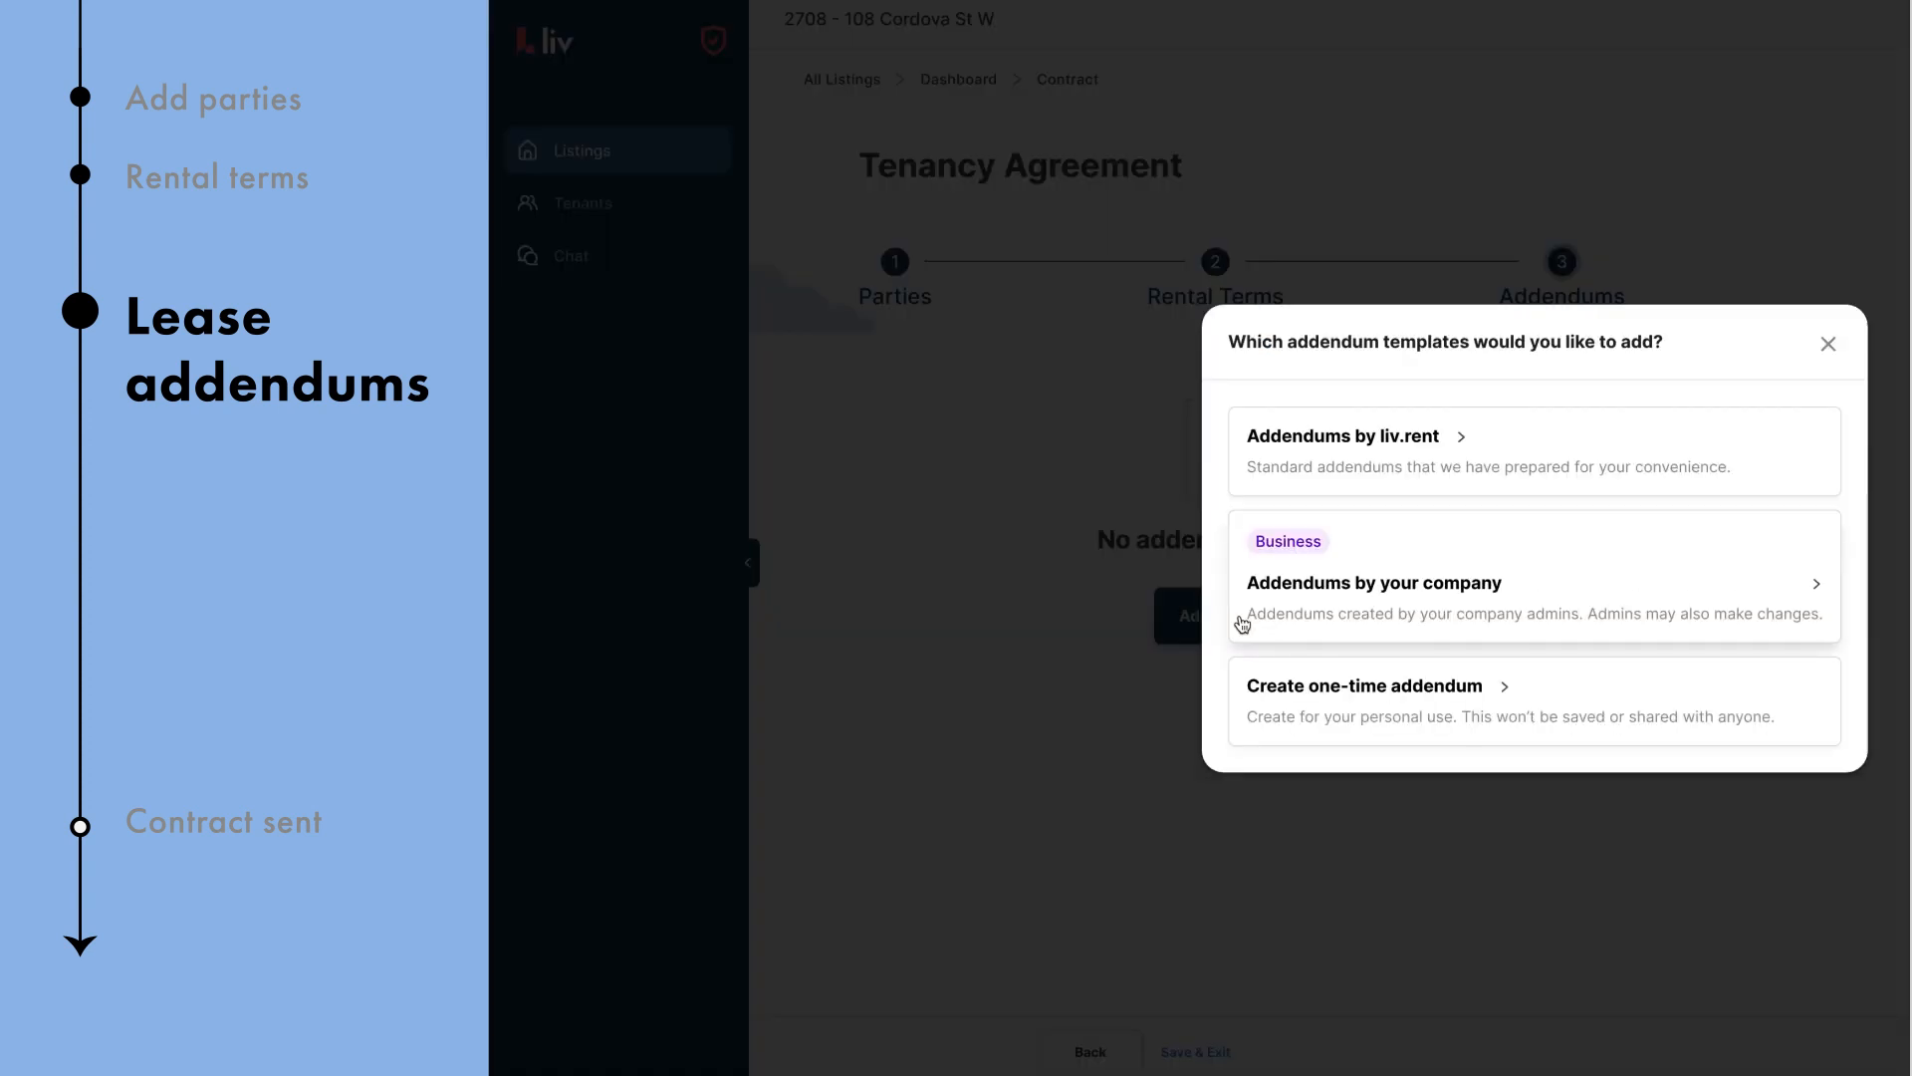
click(1422, 460)
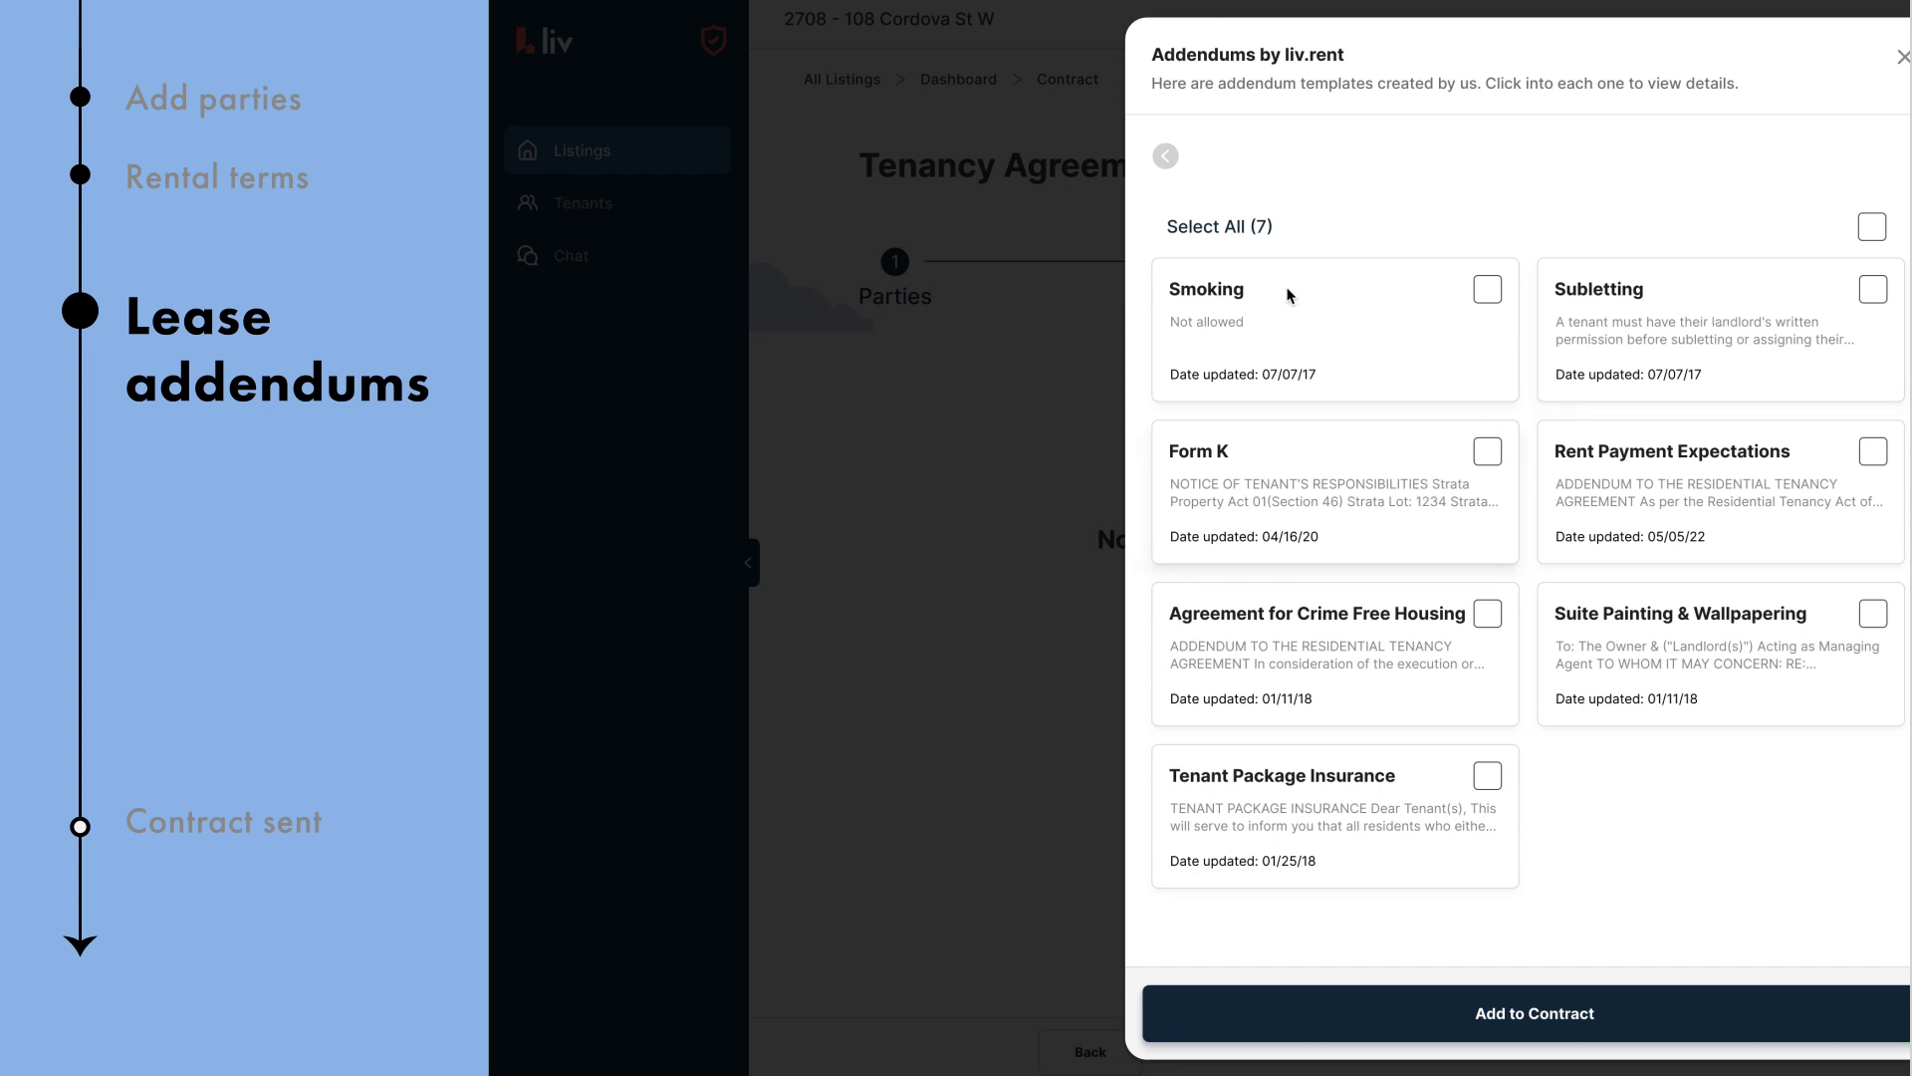
click(1284, 356)
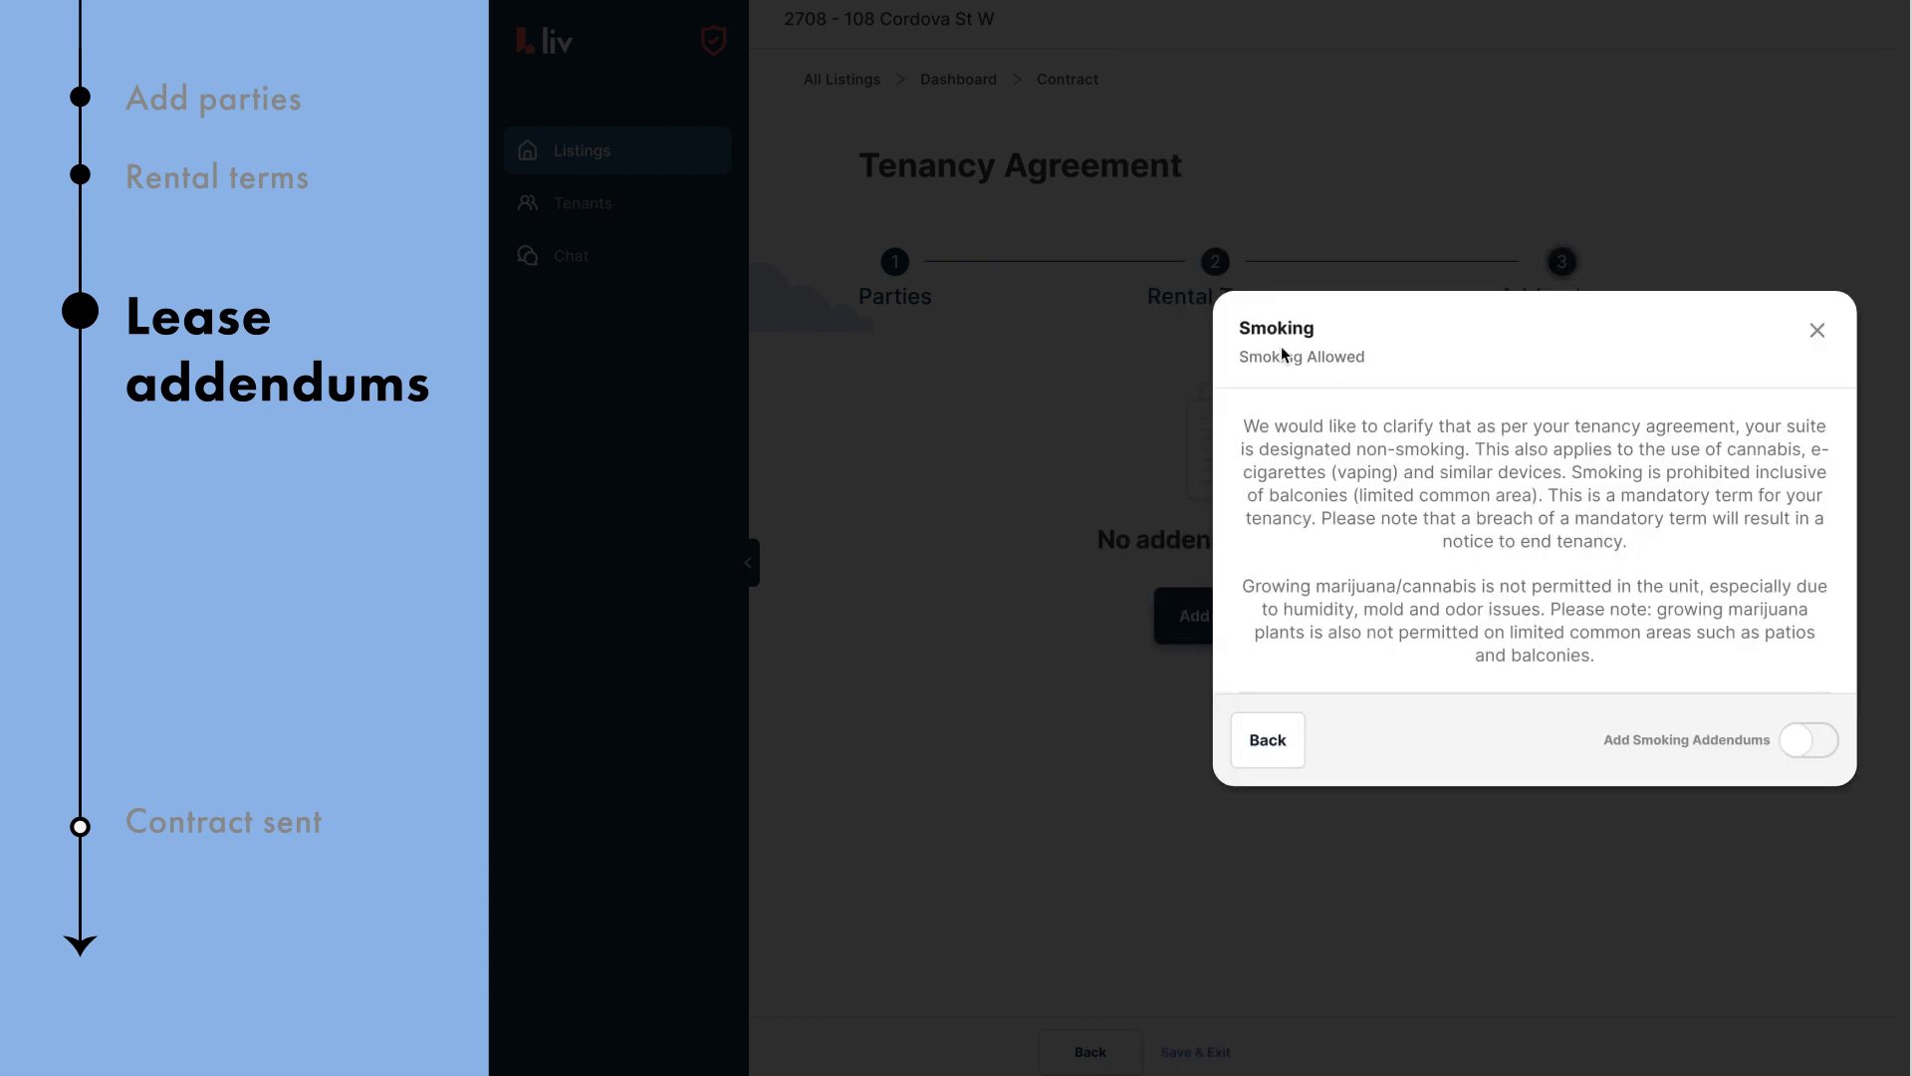
click(1798, 741)
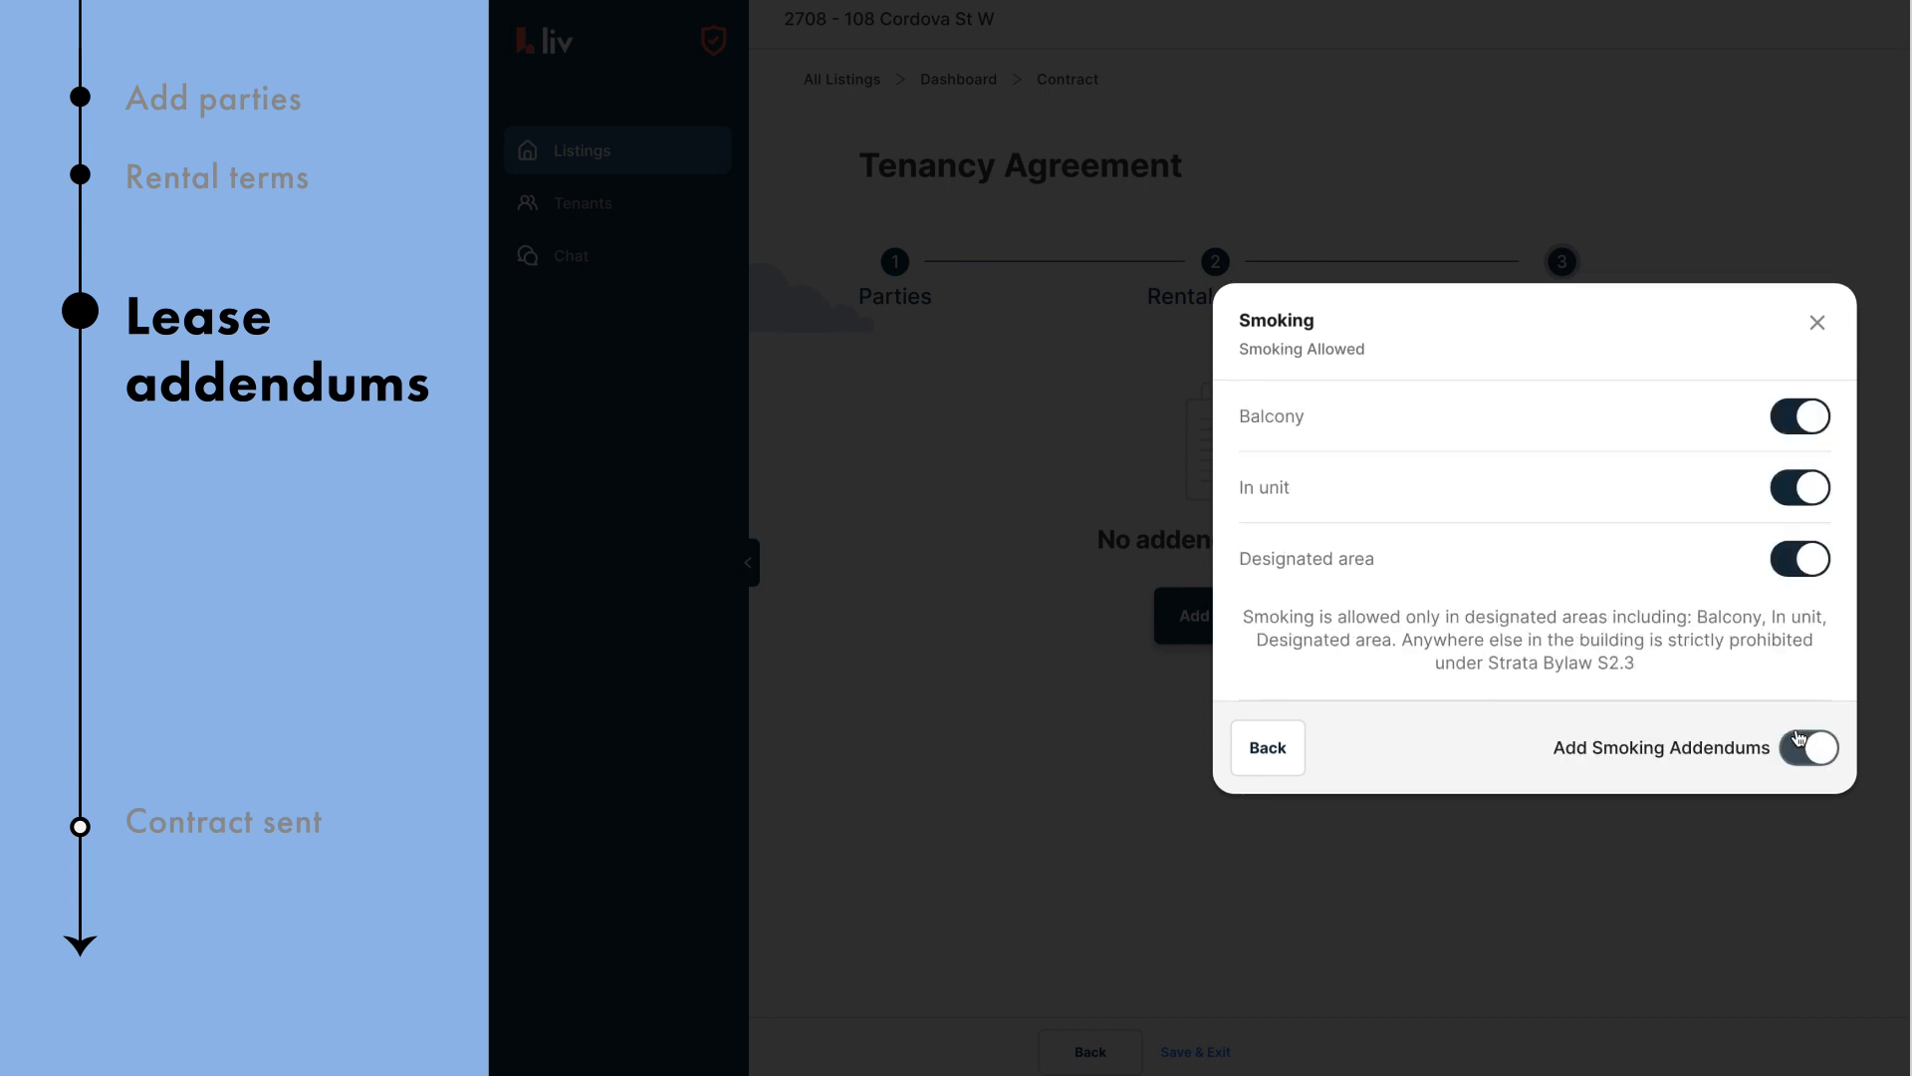
click(1826, 488)
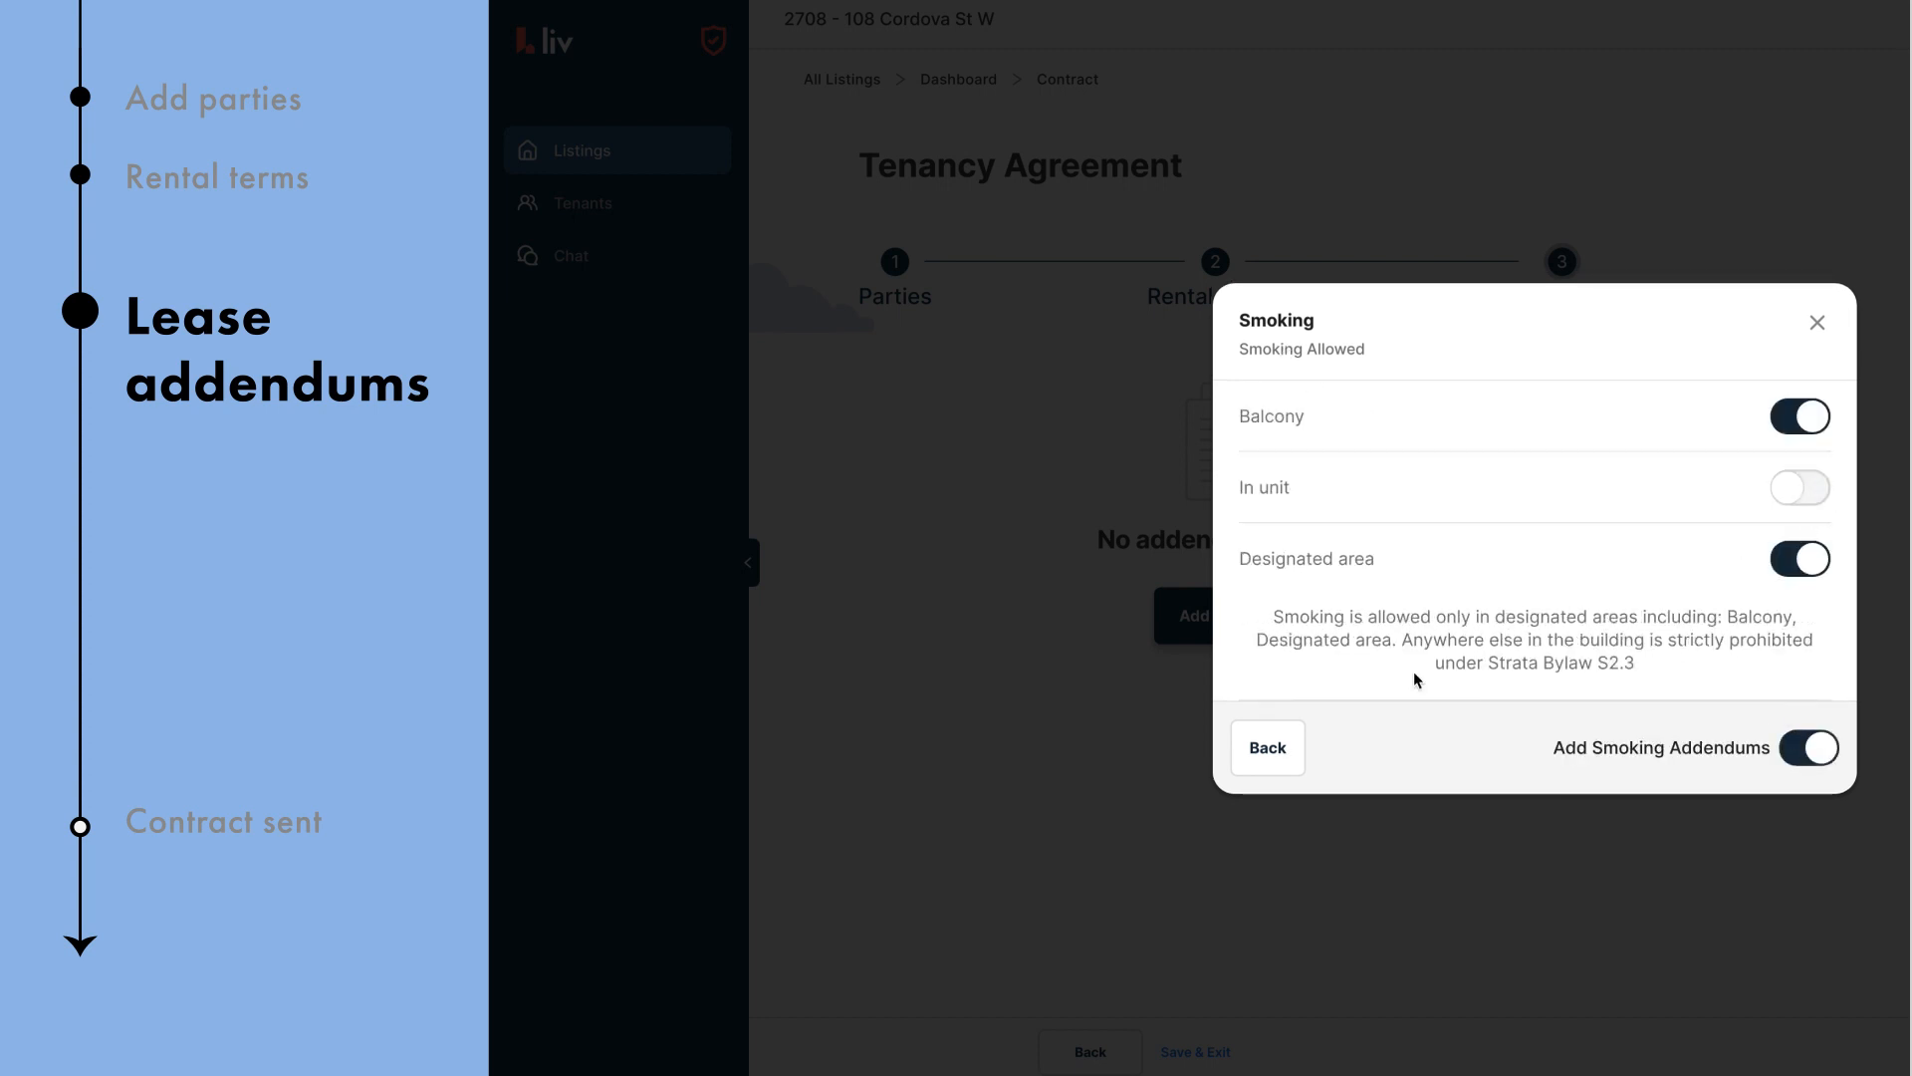
click(1271, 754)
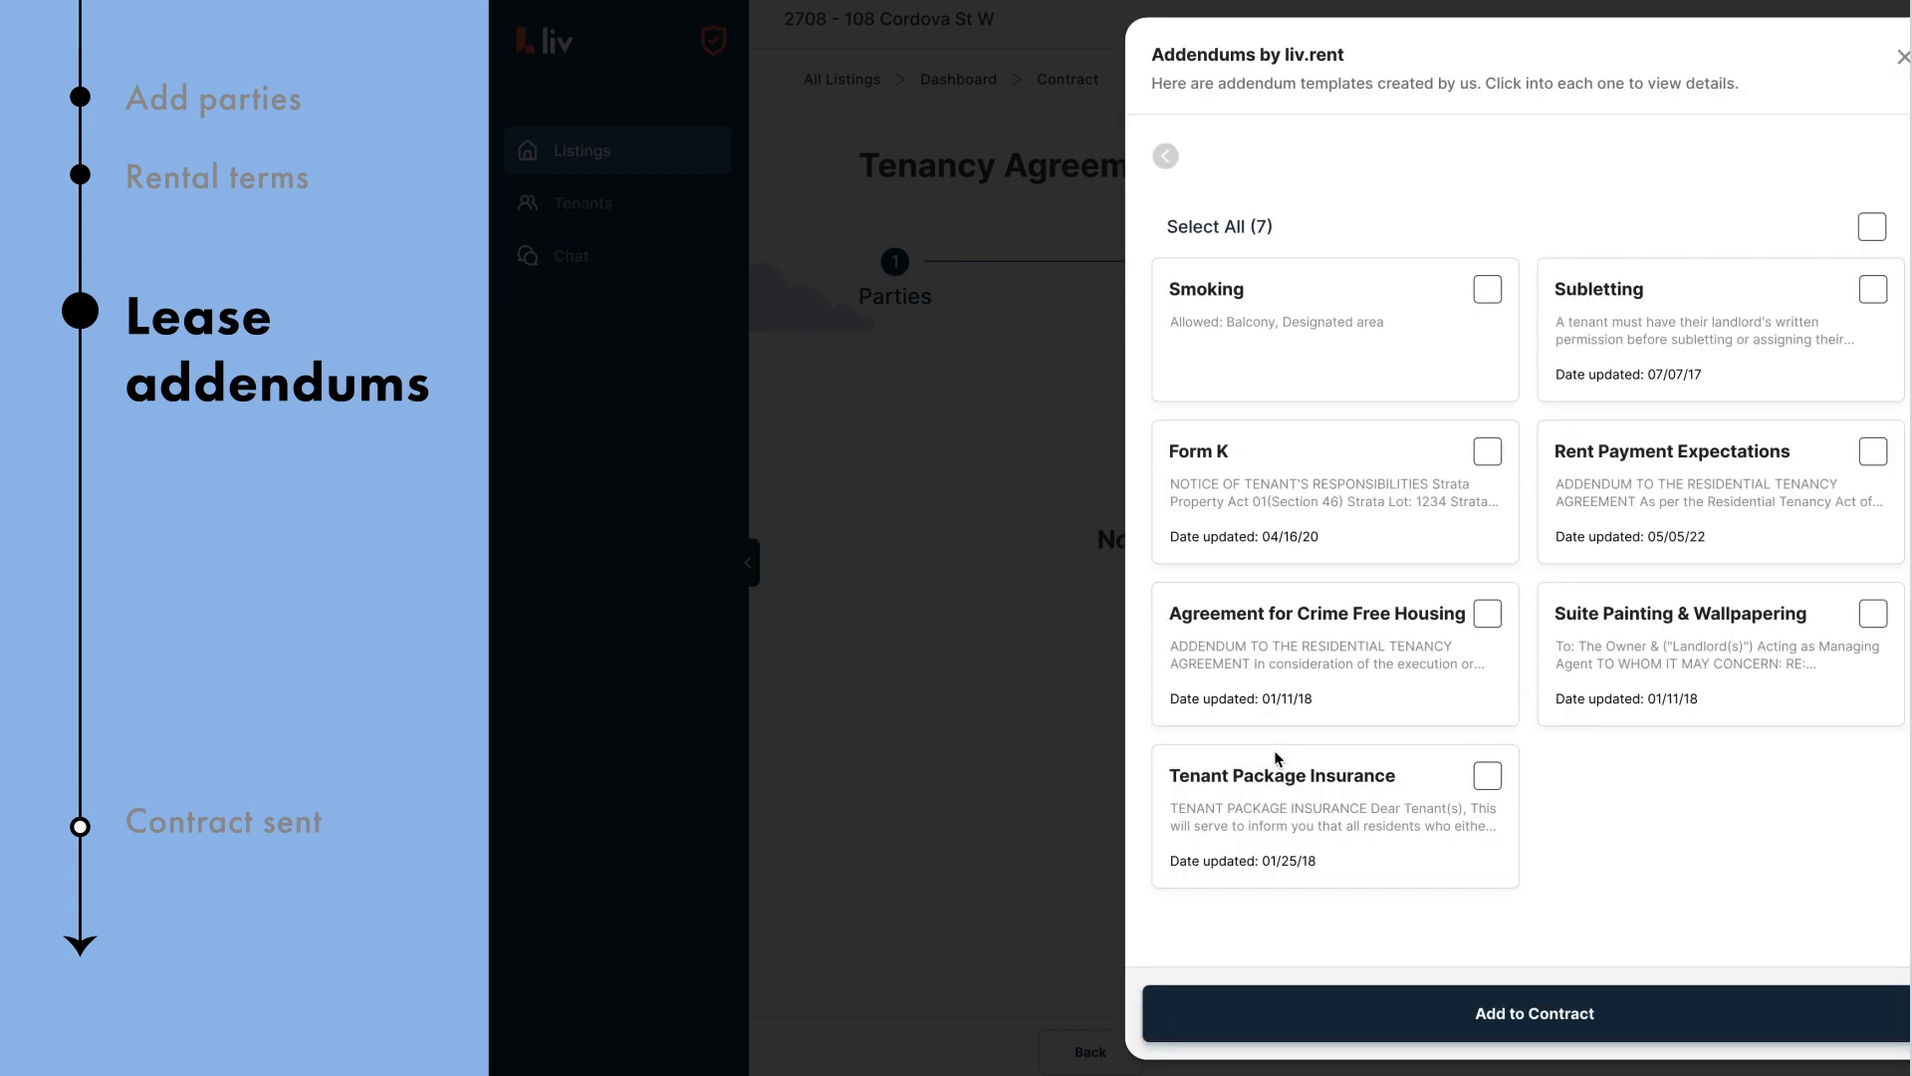
Step: Select all seven liv.rent addendums and add them to the contract
click(1488, 290)
click(1872, 226)
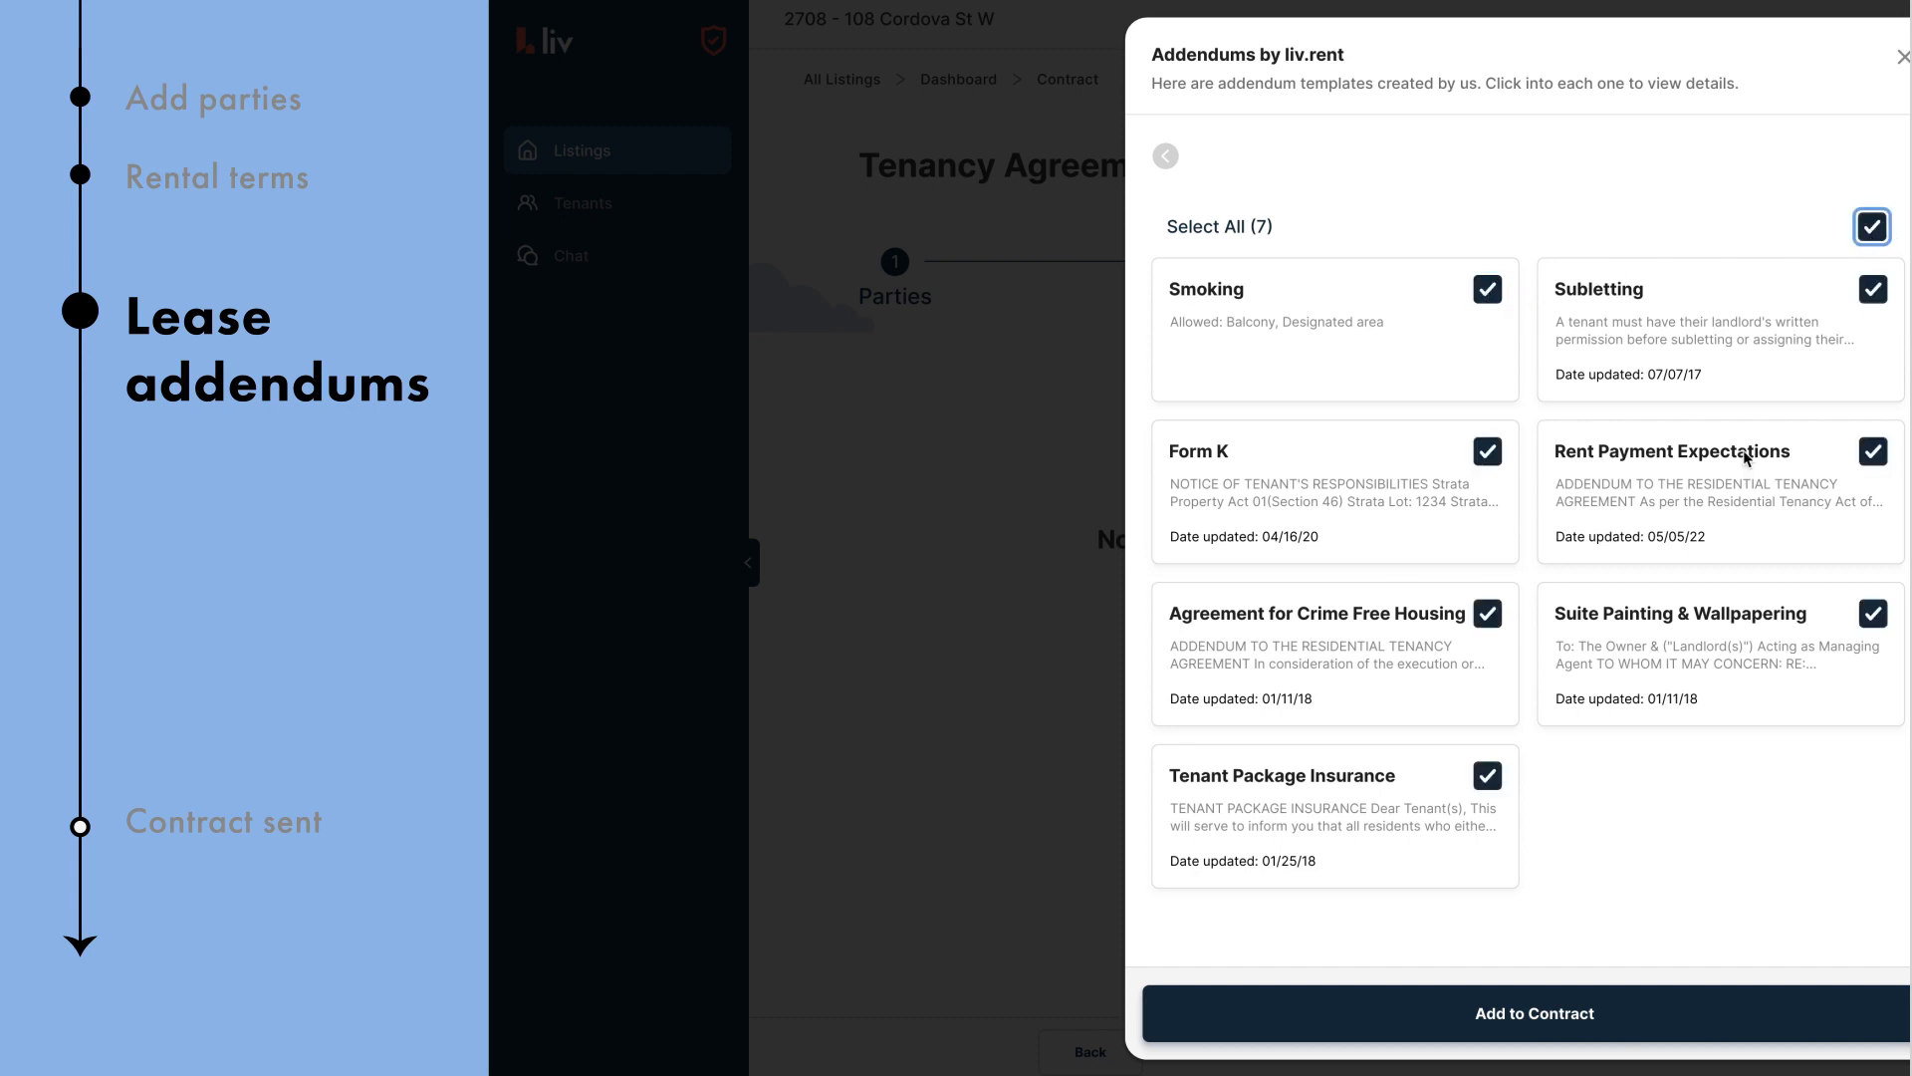
click(1523, 1013)
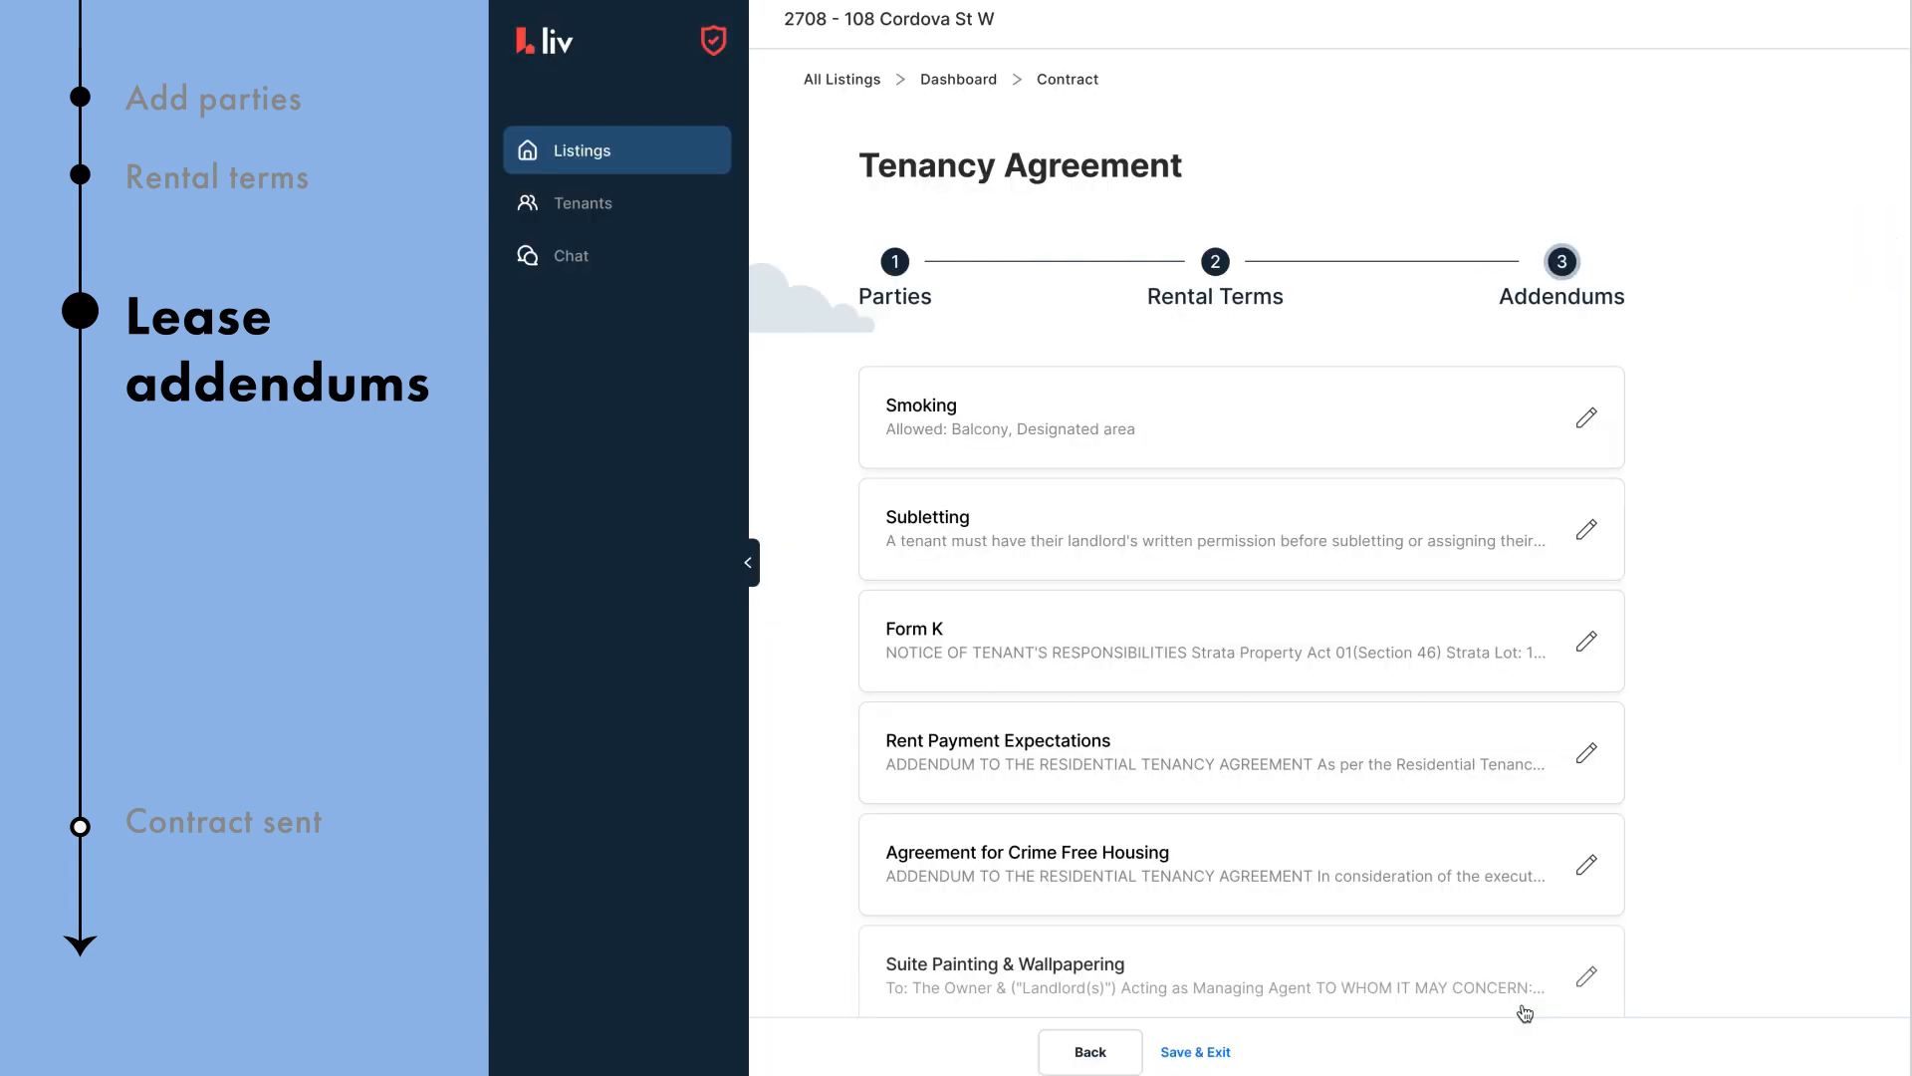
Step: Open the Suite Painting & Wallpapering addendum, read through its text, and save changes
scroll(1701, 712, down, 1)
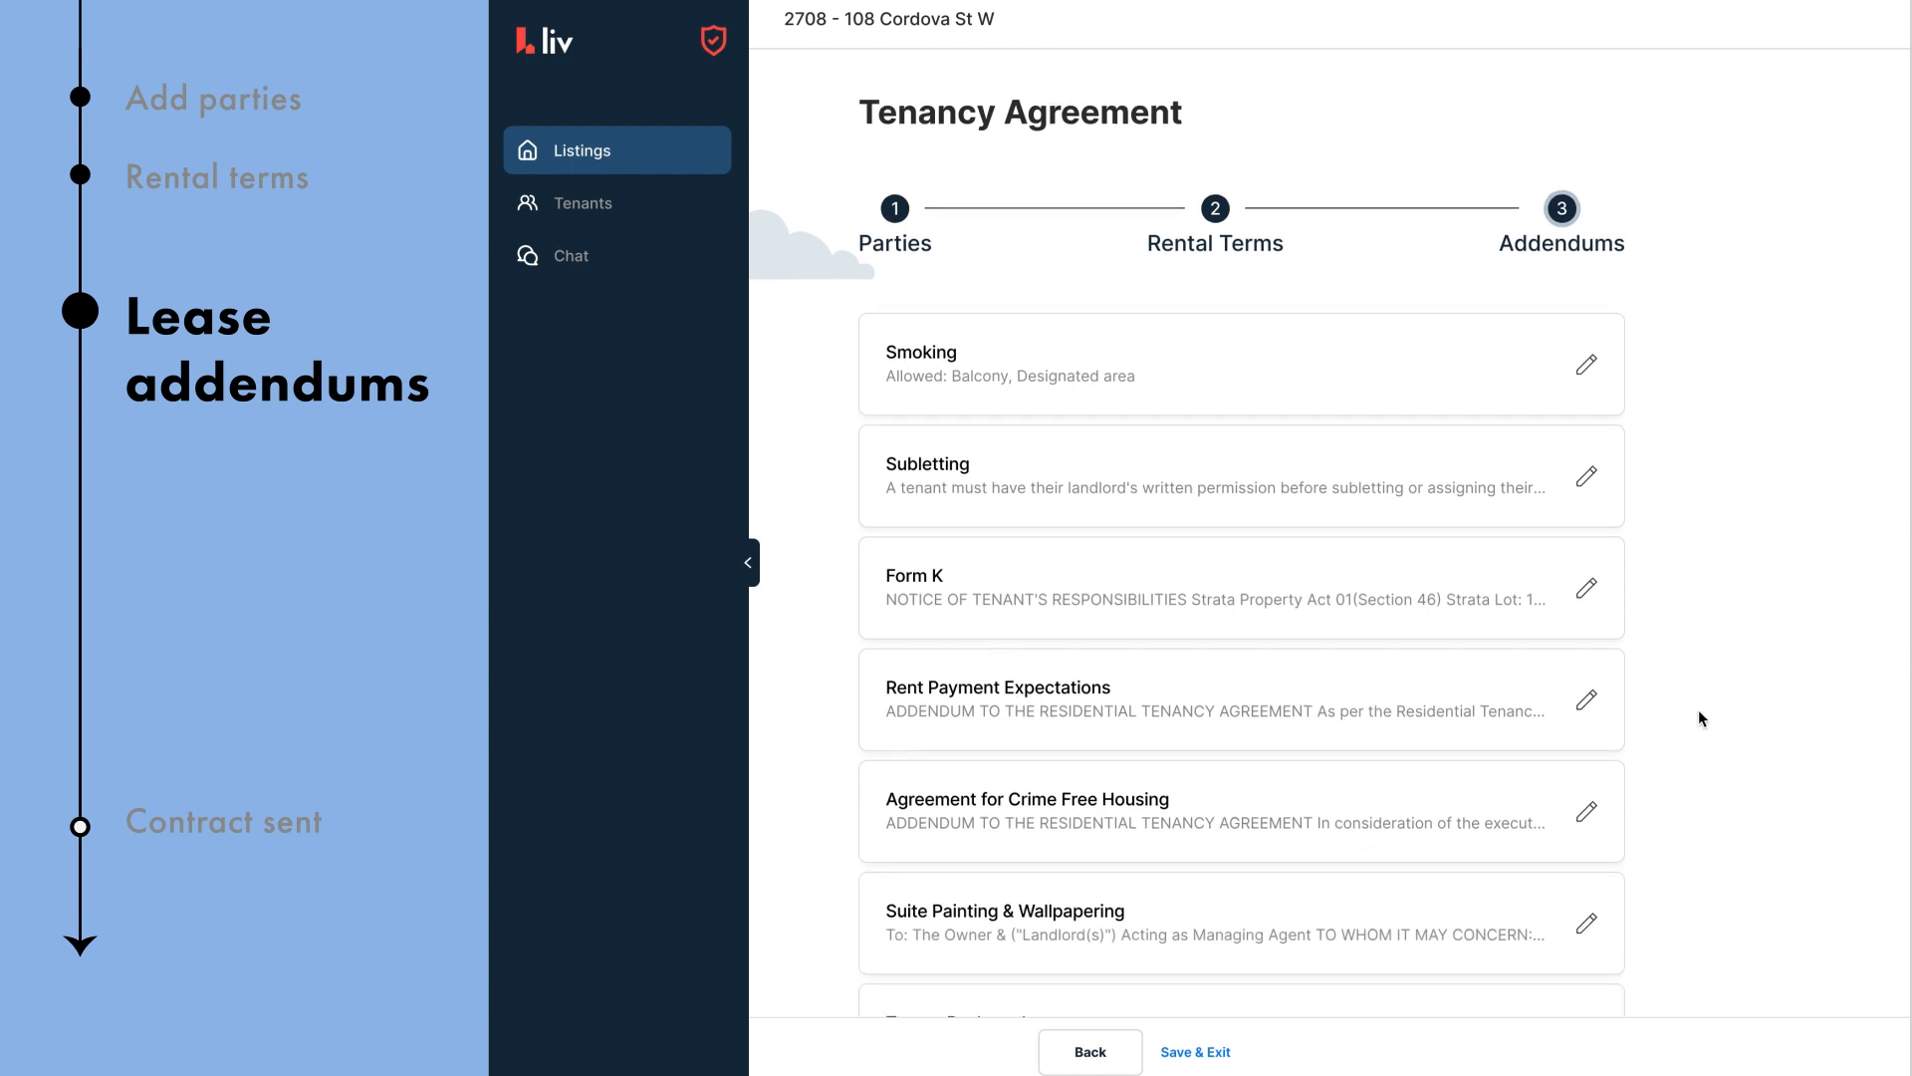
scroll(1697, 718, down, 3)
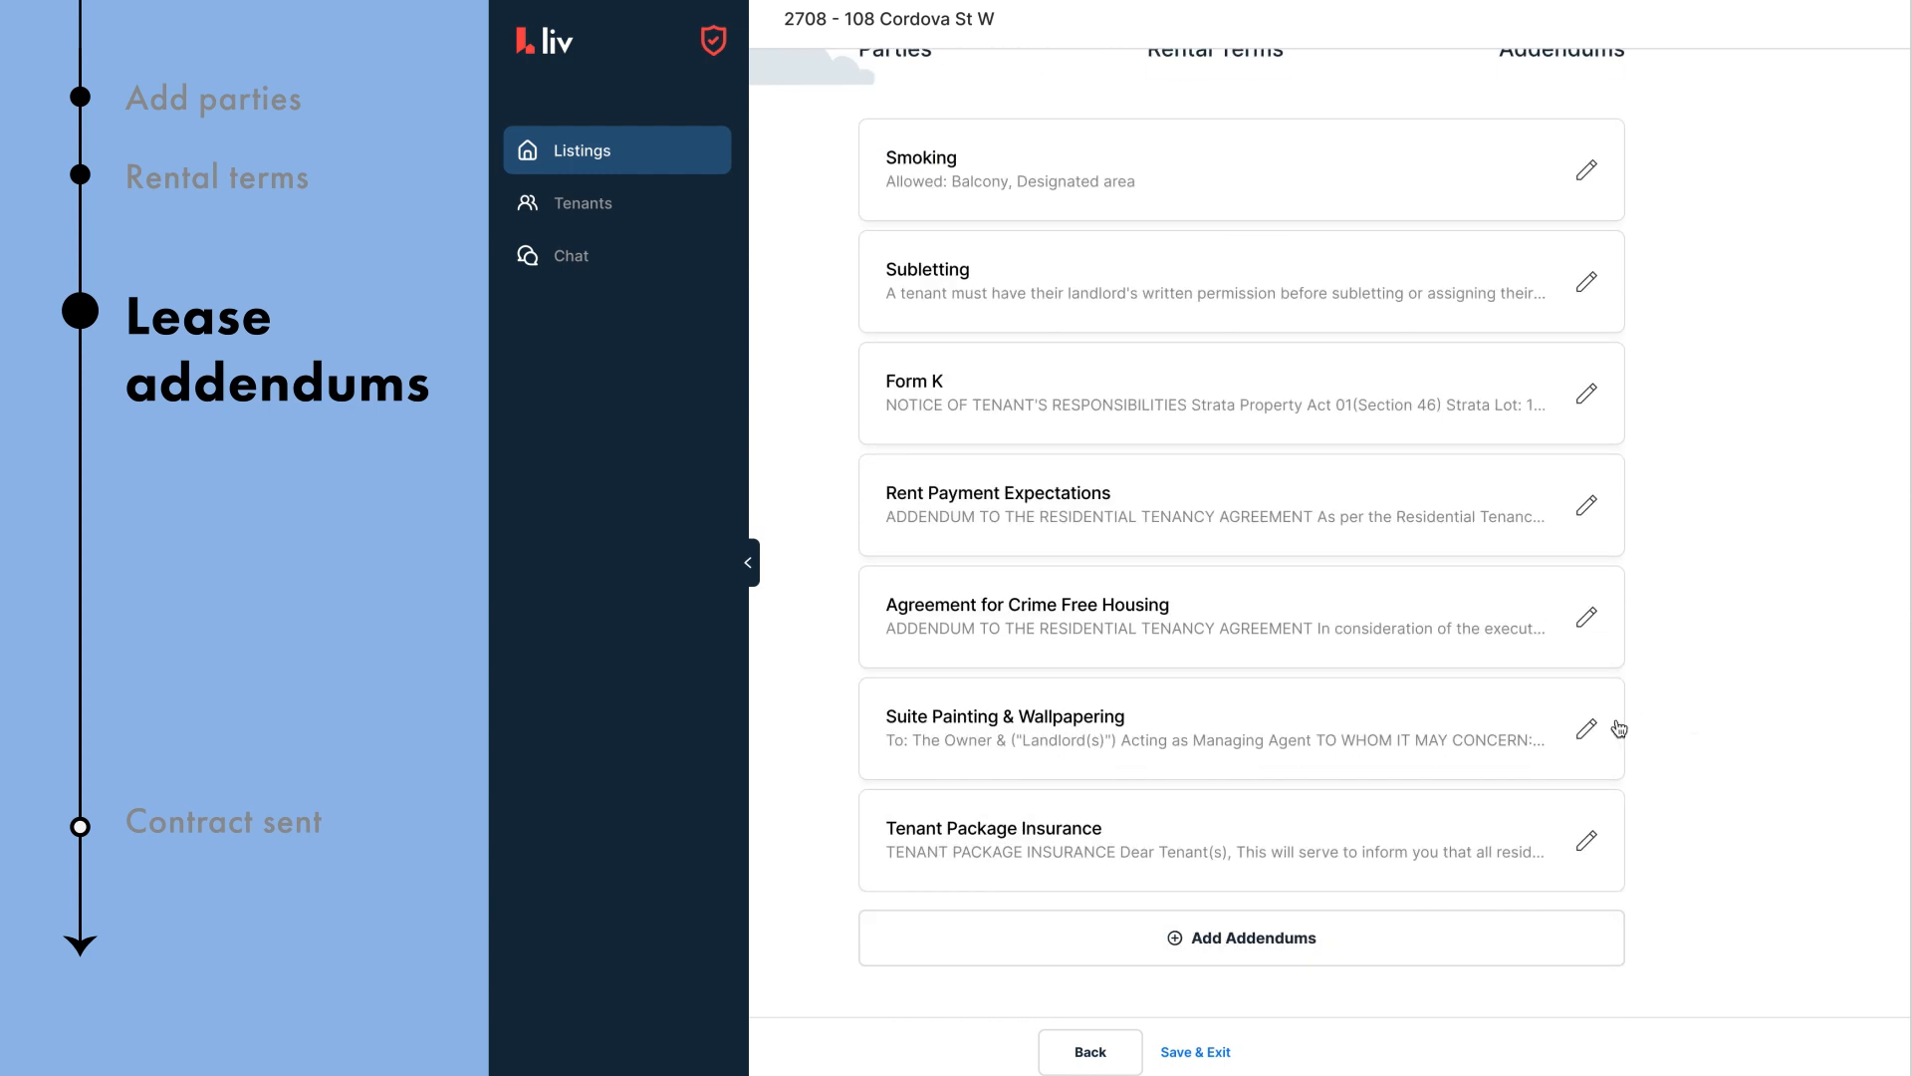
click(1588, 730)
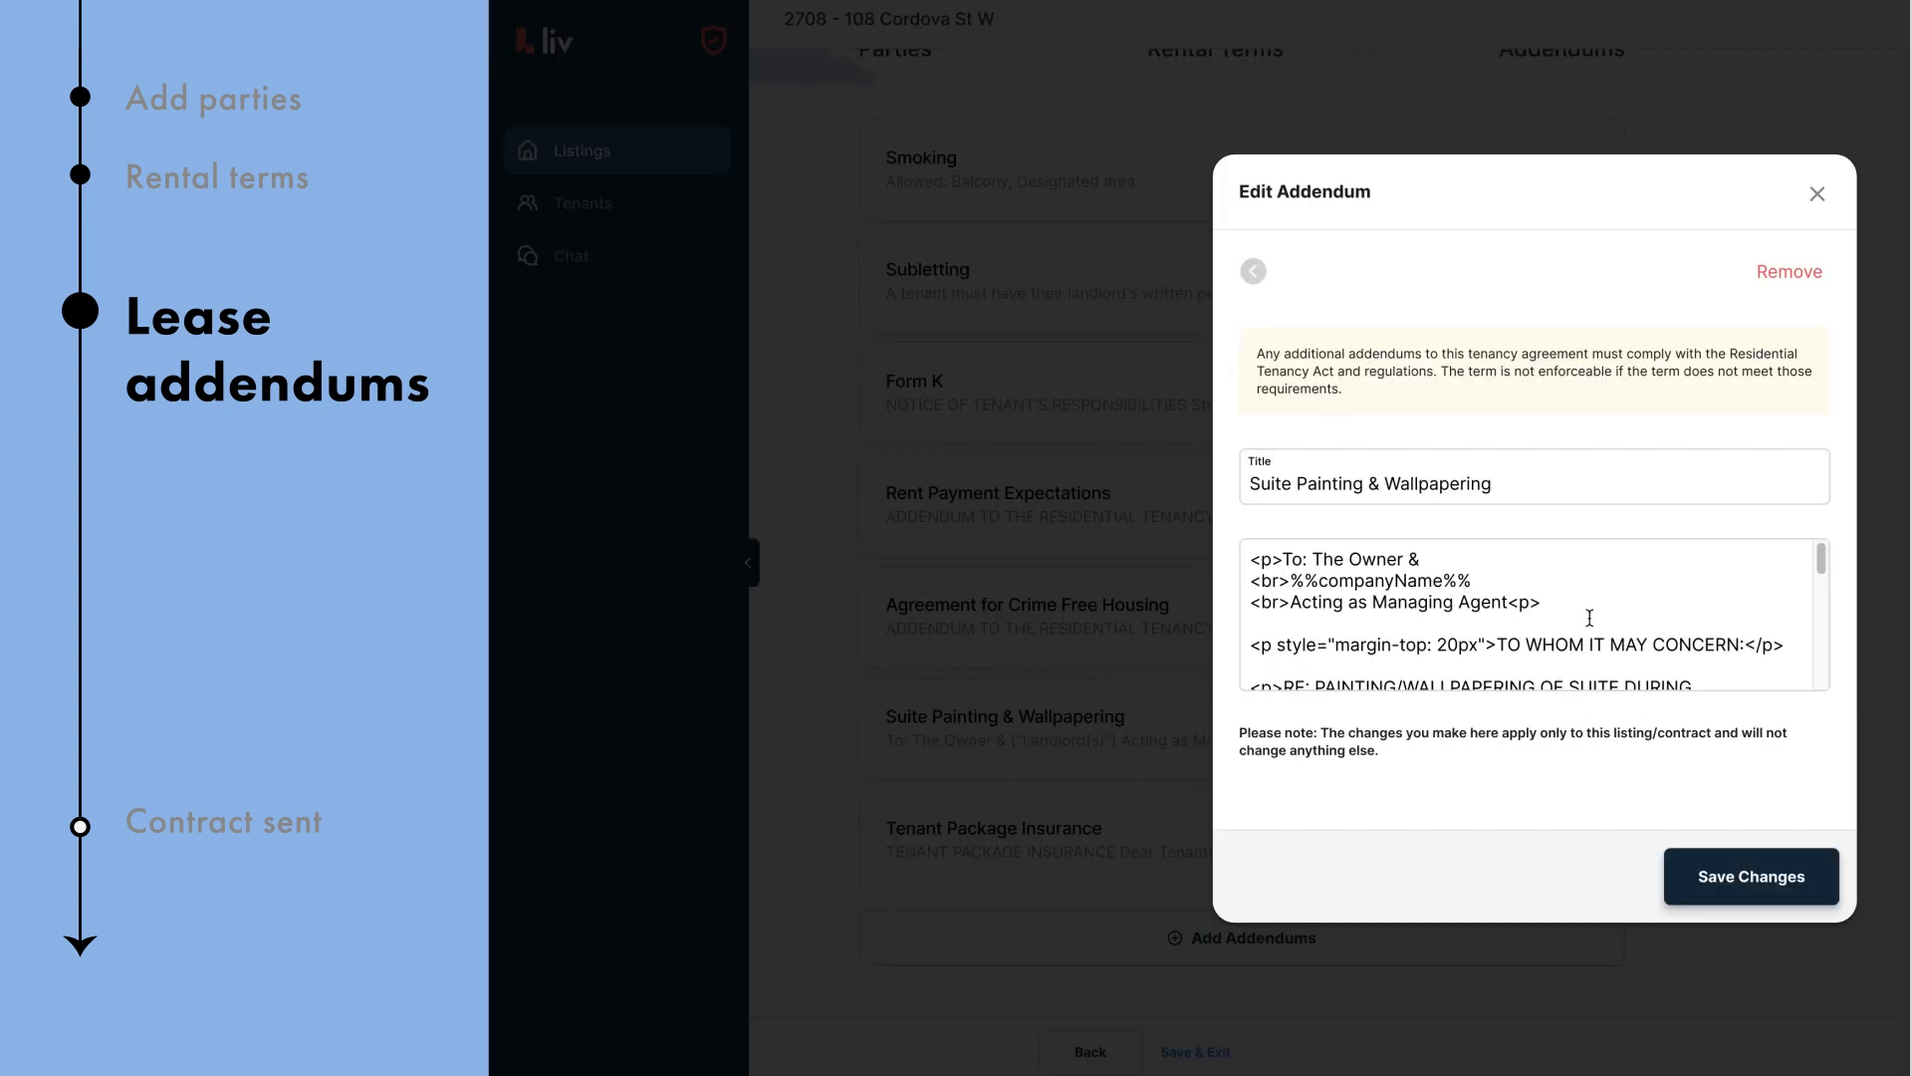
scroll(1590, 587, down, 1)
scroll(1591, 584, down, 5)
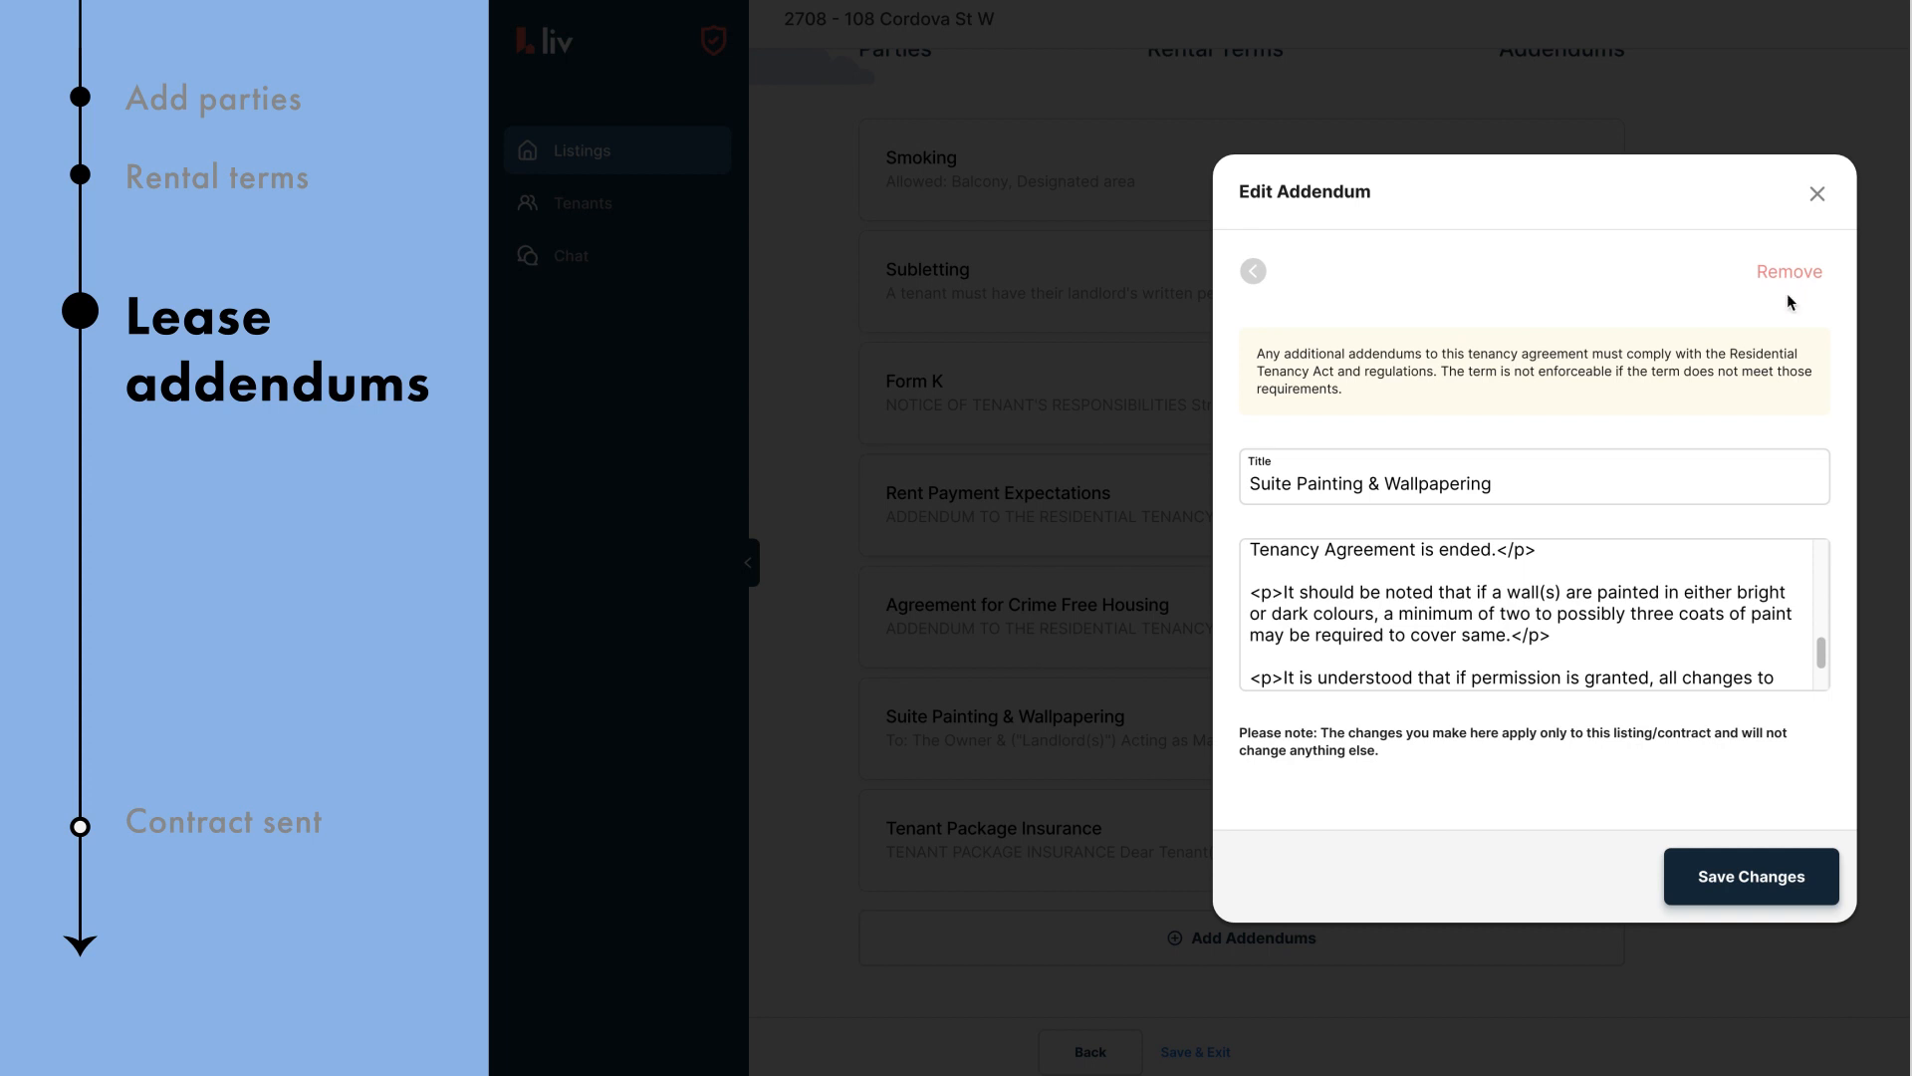
click(1778, 877)
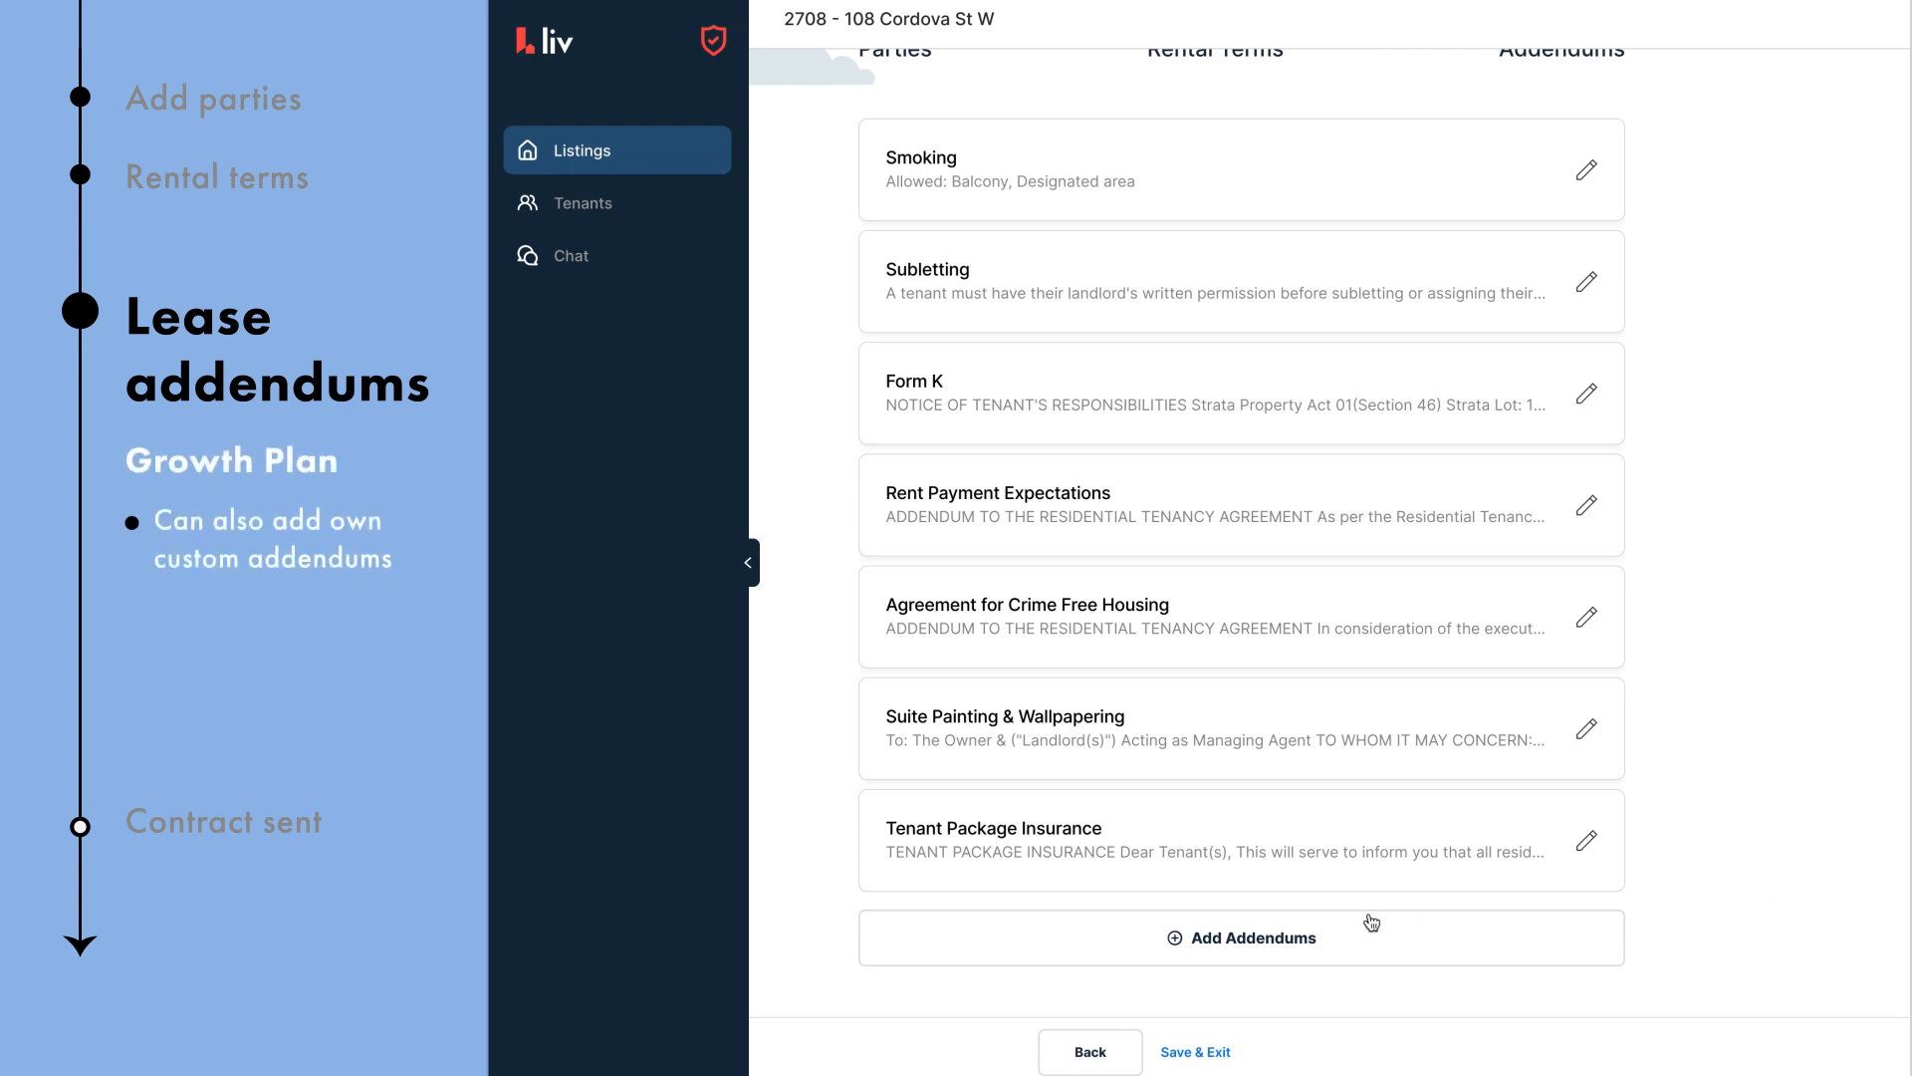
Step: Create a one-time addendum titled 'Pet Addendum' with the pasted pet policy wording
click(1278, 942)
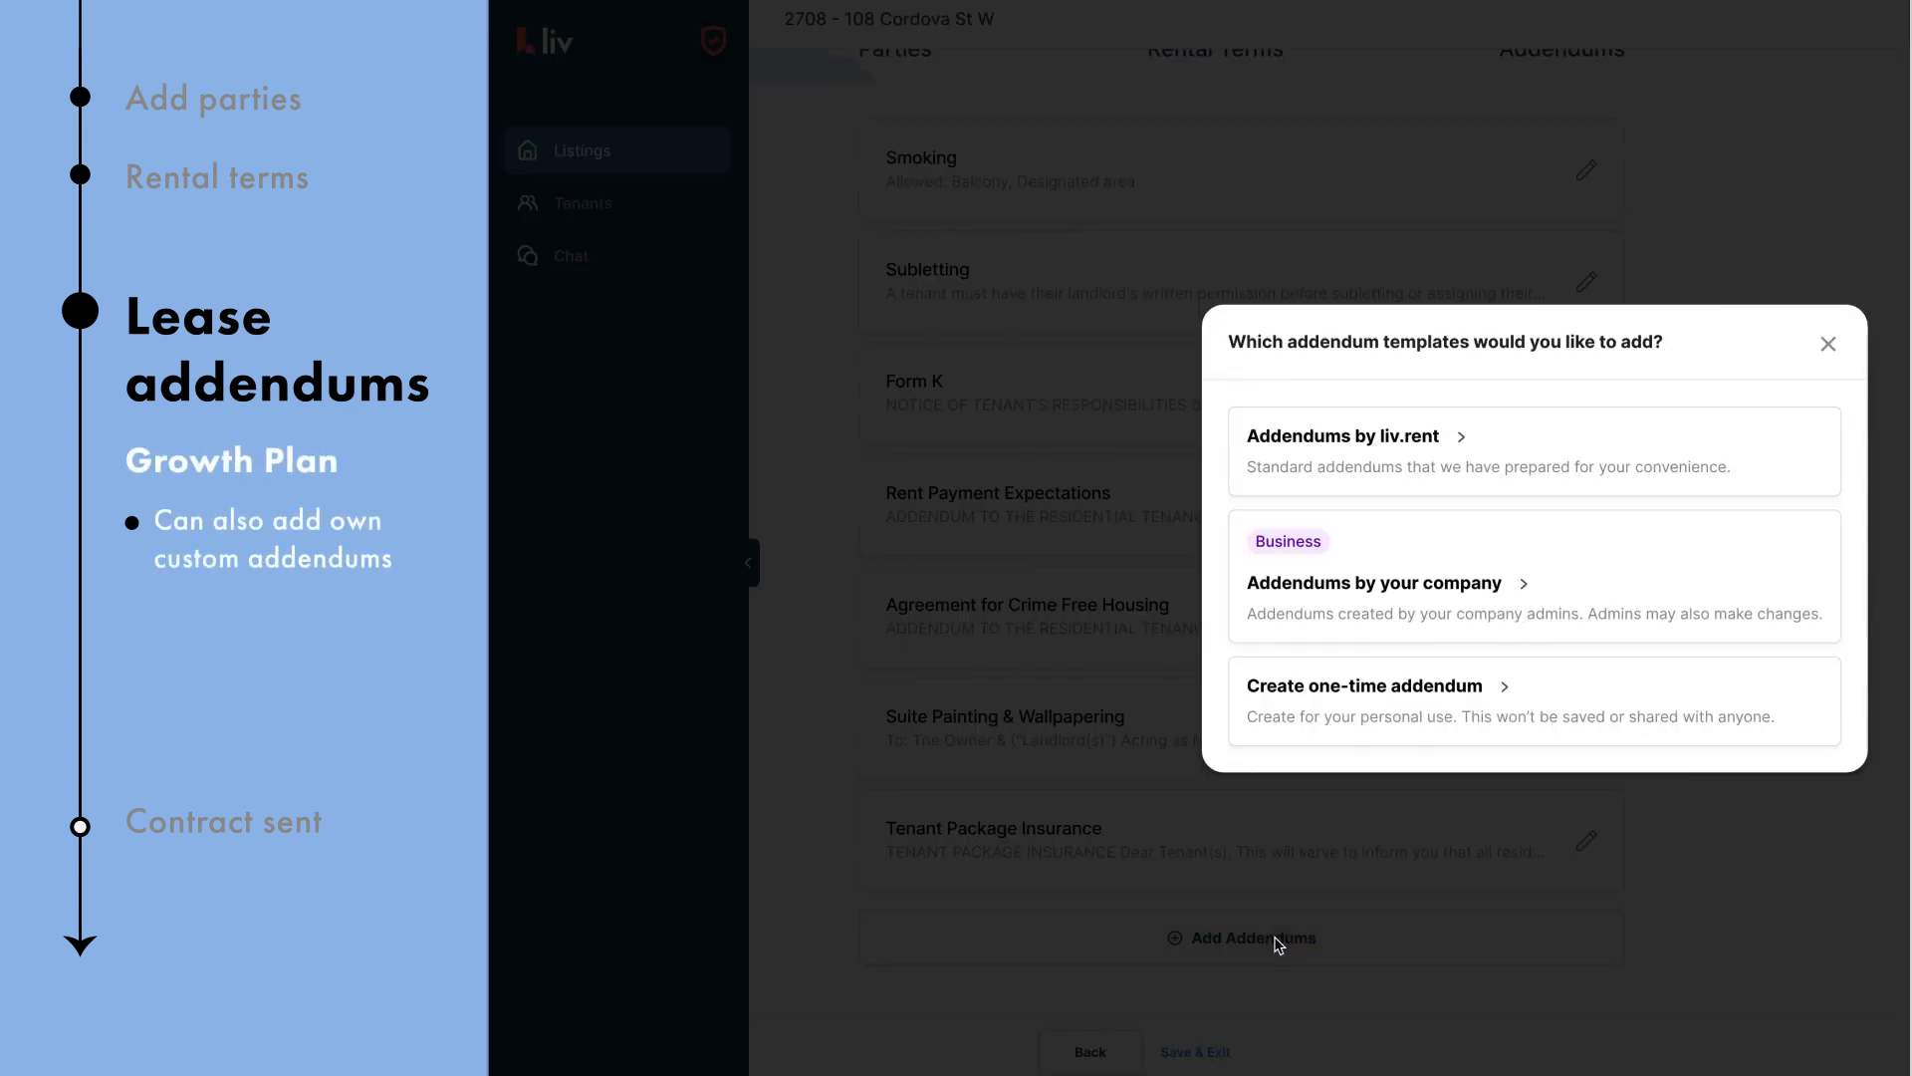
click(1483, 709)
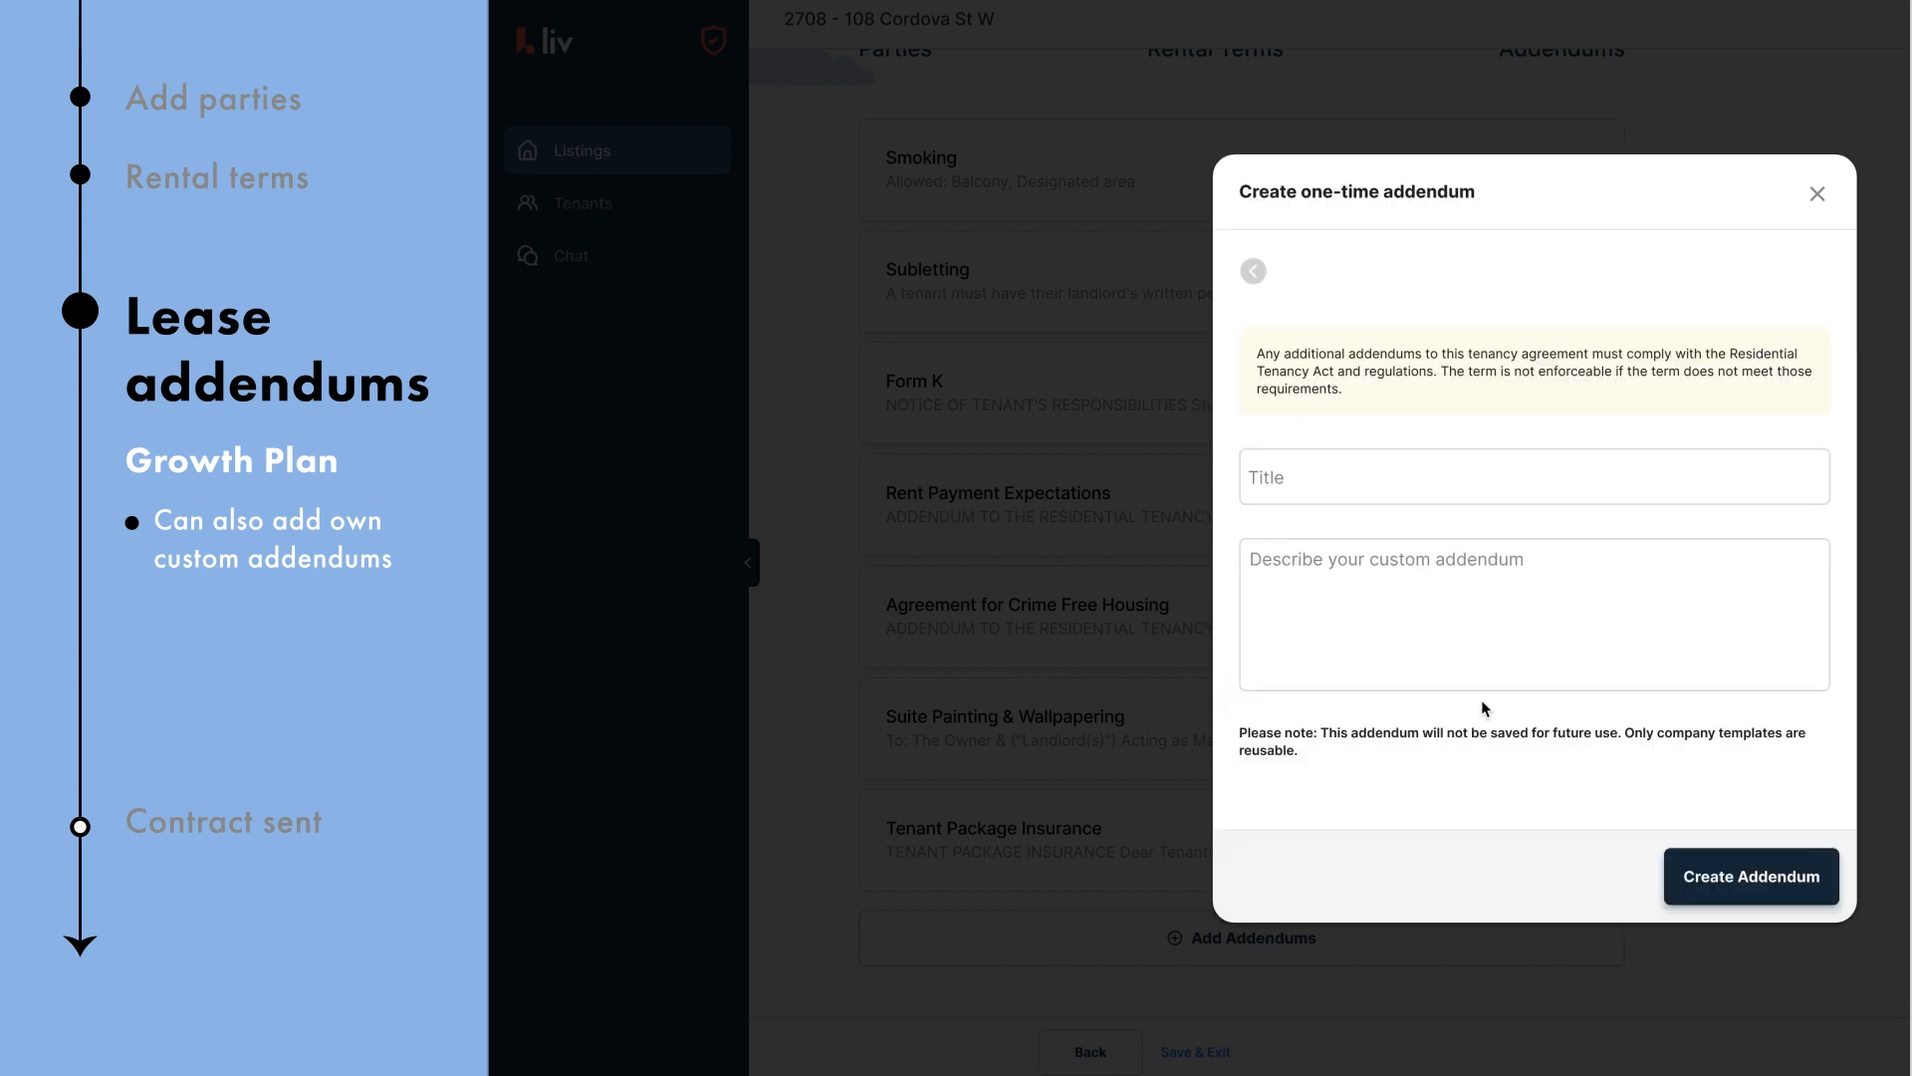
click(1421, 468)
text(Pet Addendu)
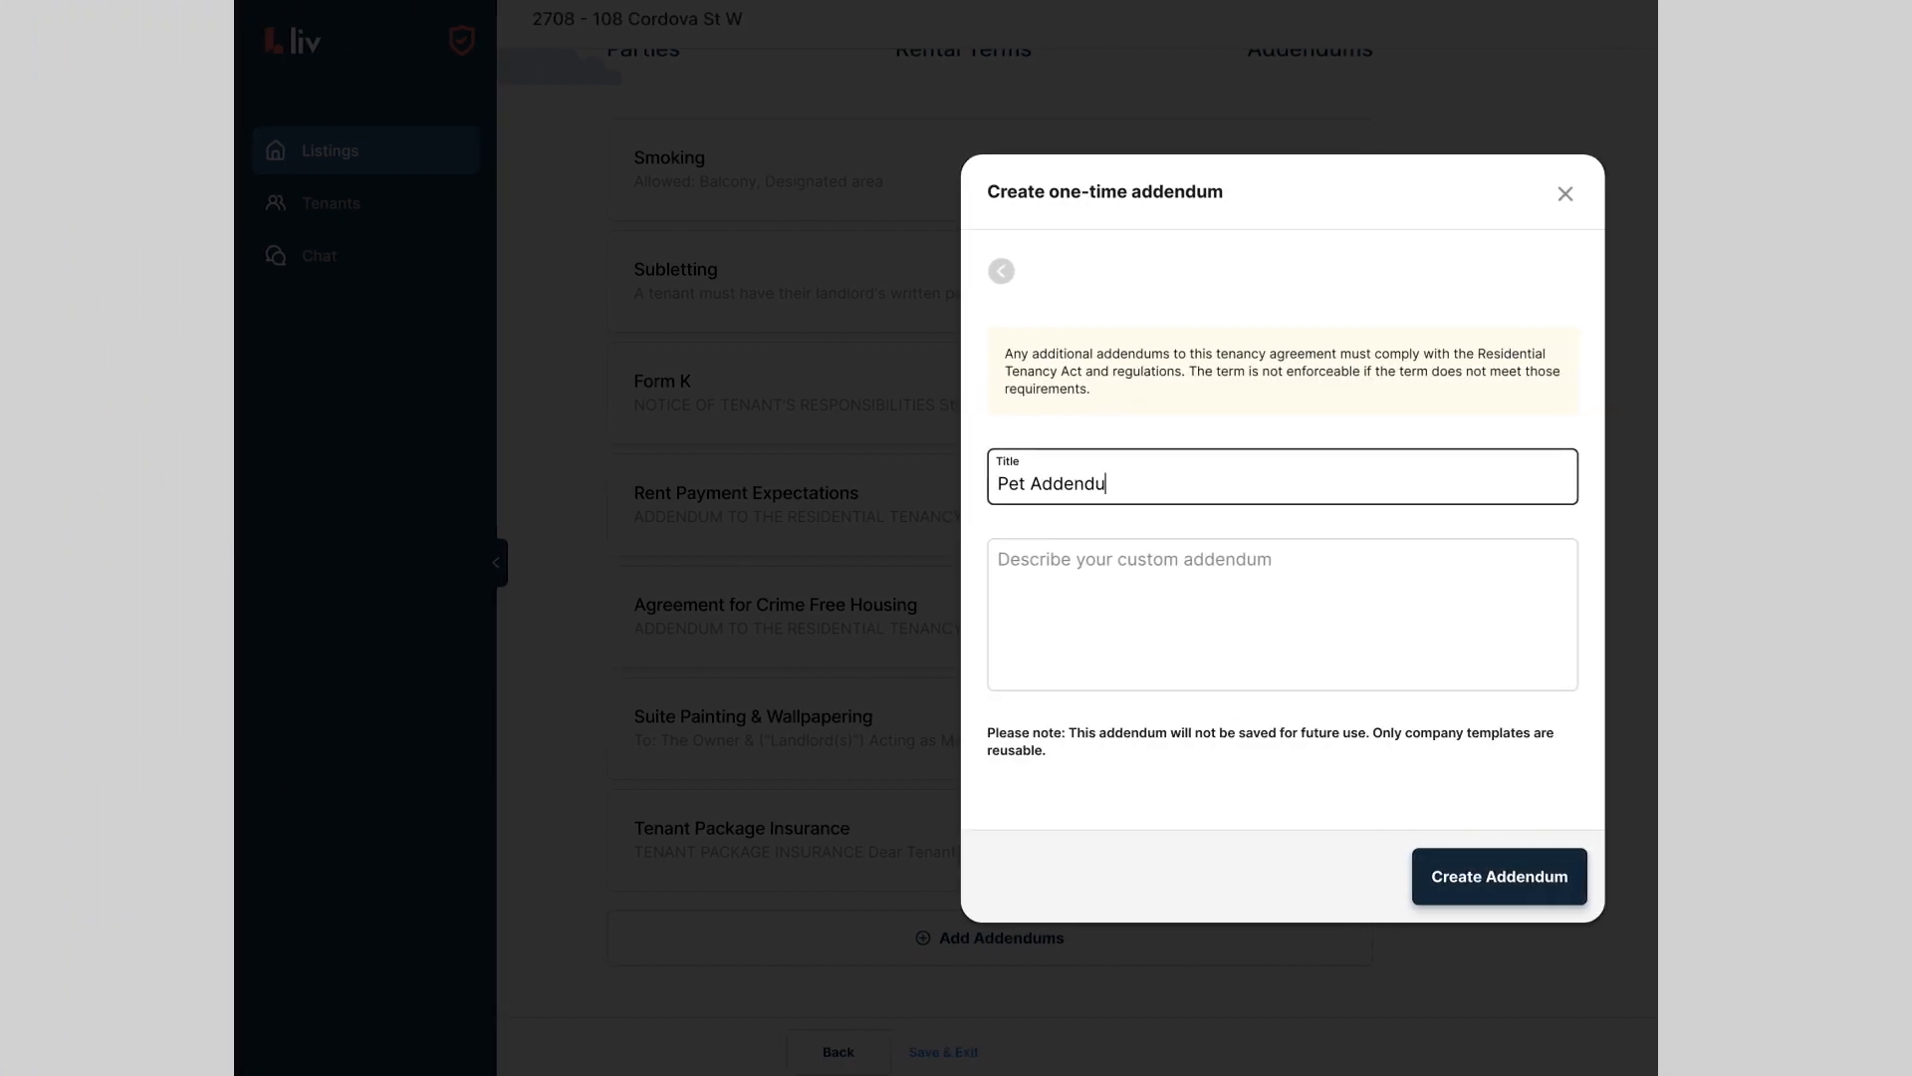
text(m)
click(1205, 549)
key(ctrl+v)
scroll(1230, 557, up, 5)
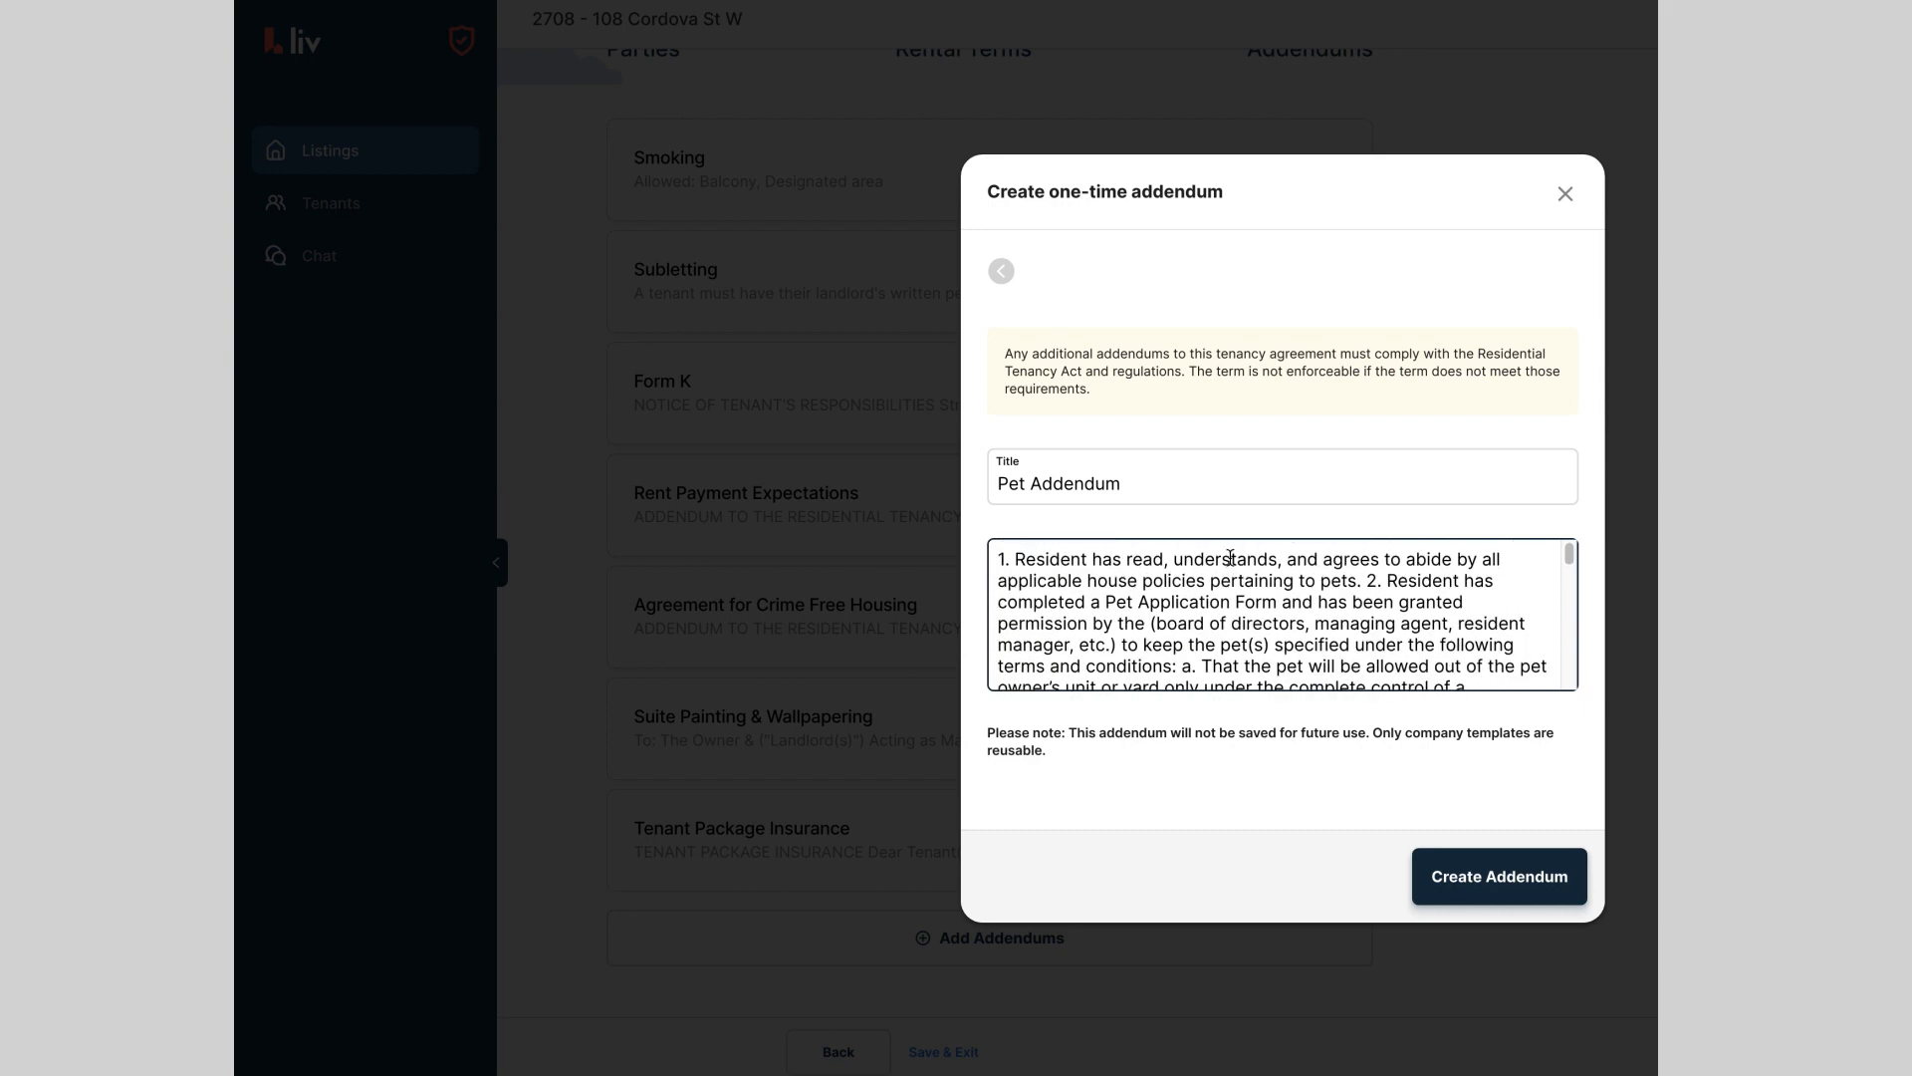
click(1504, 879)
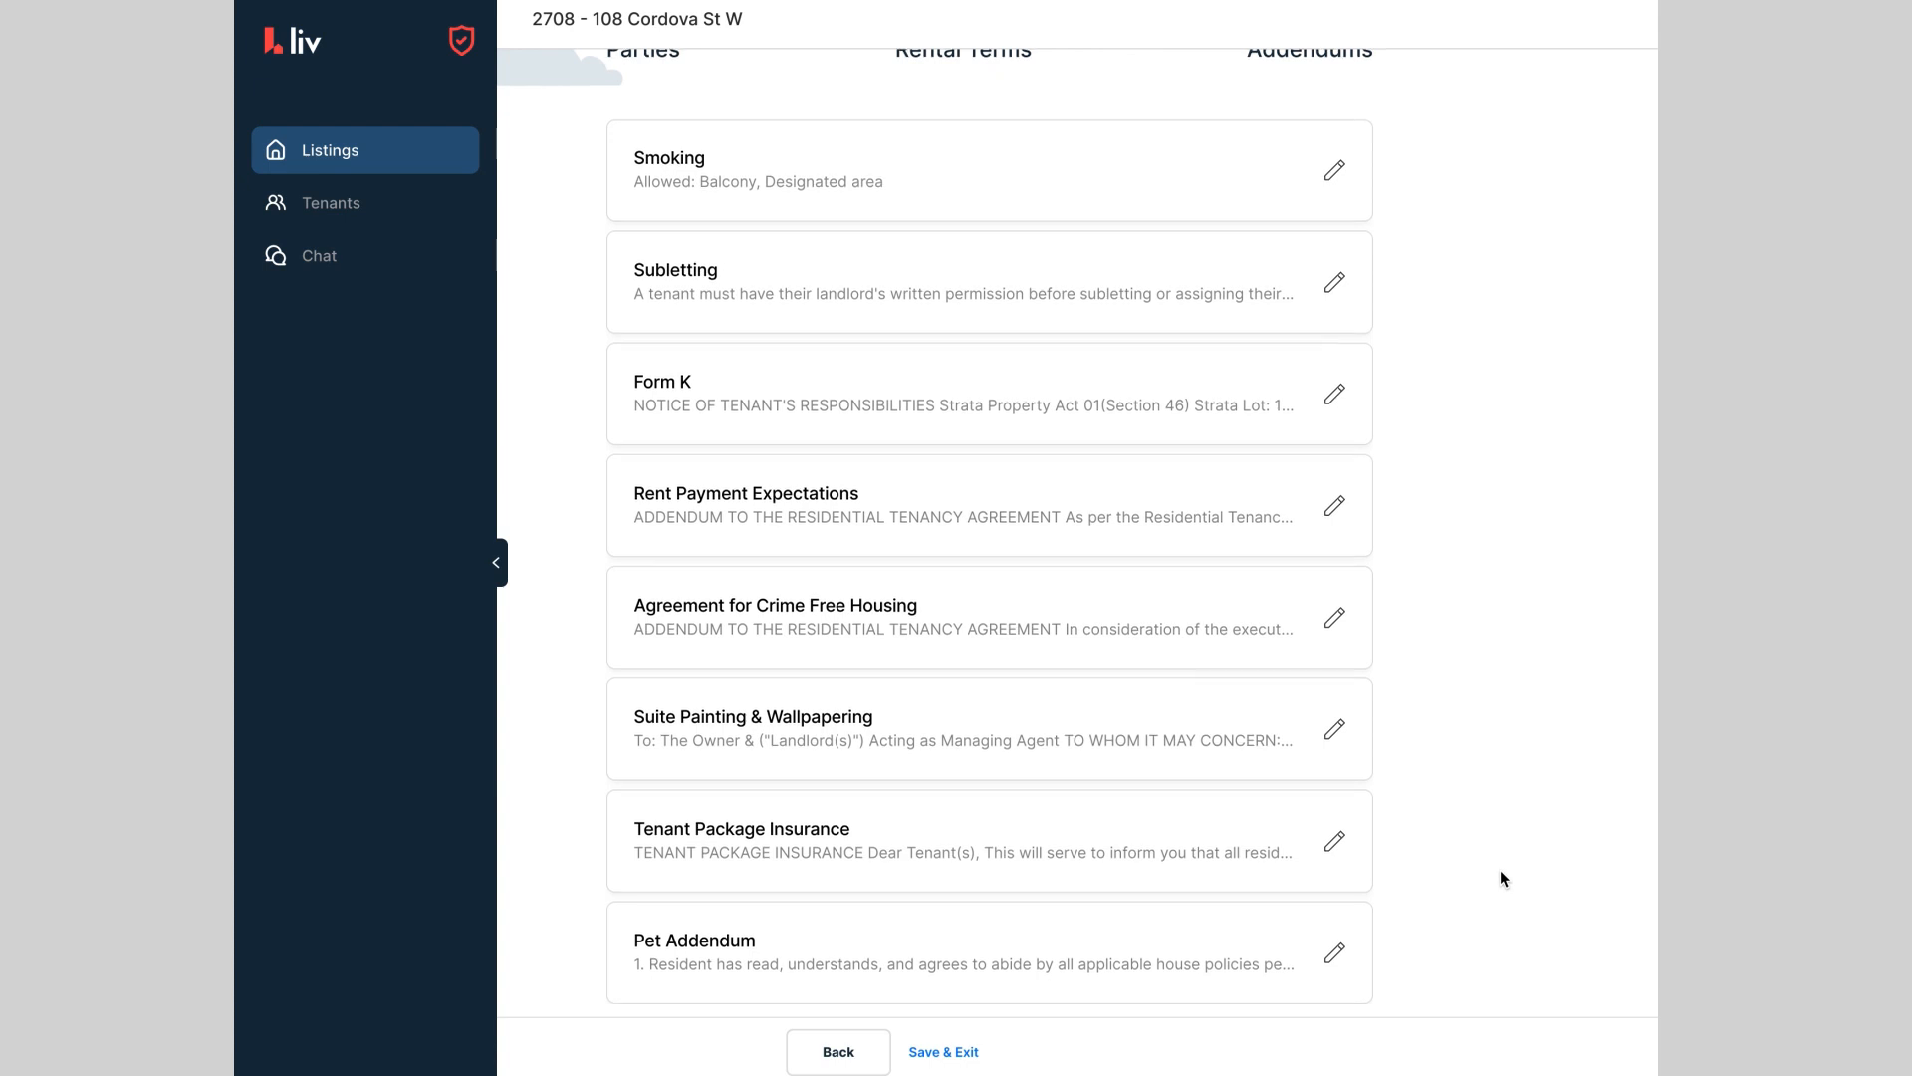
scroll(1500, 869, up, 1)
scroll(1499, 869, down, 3)
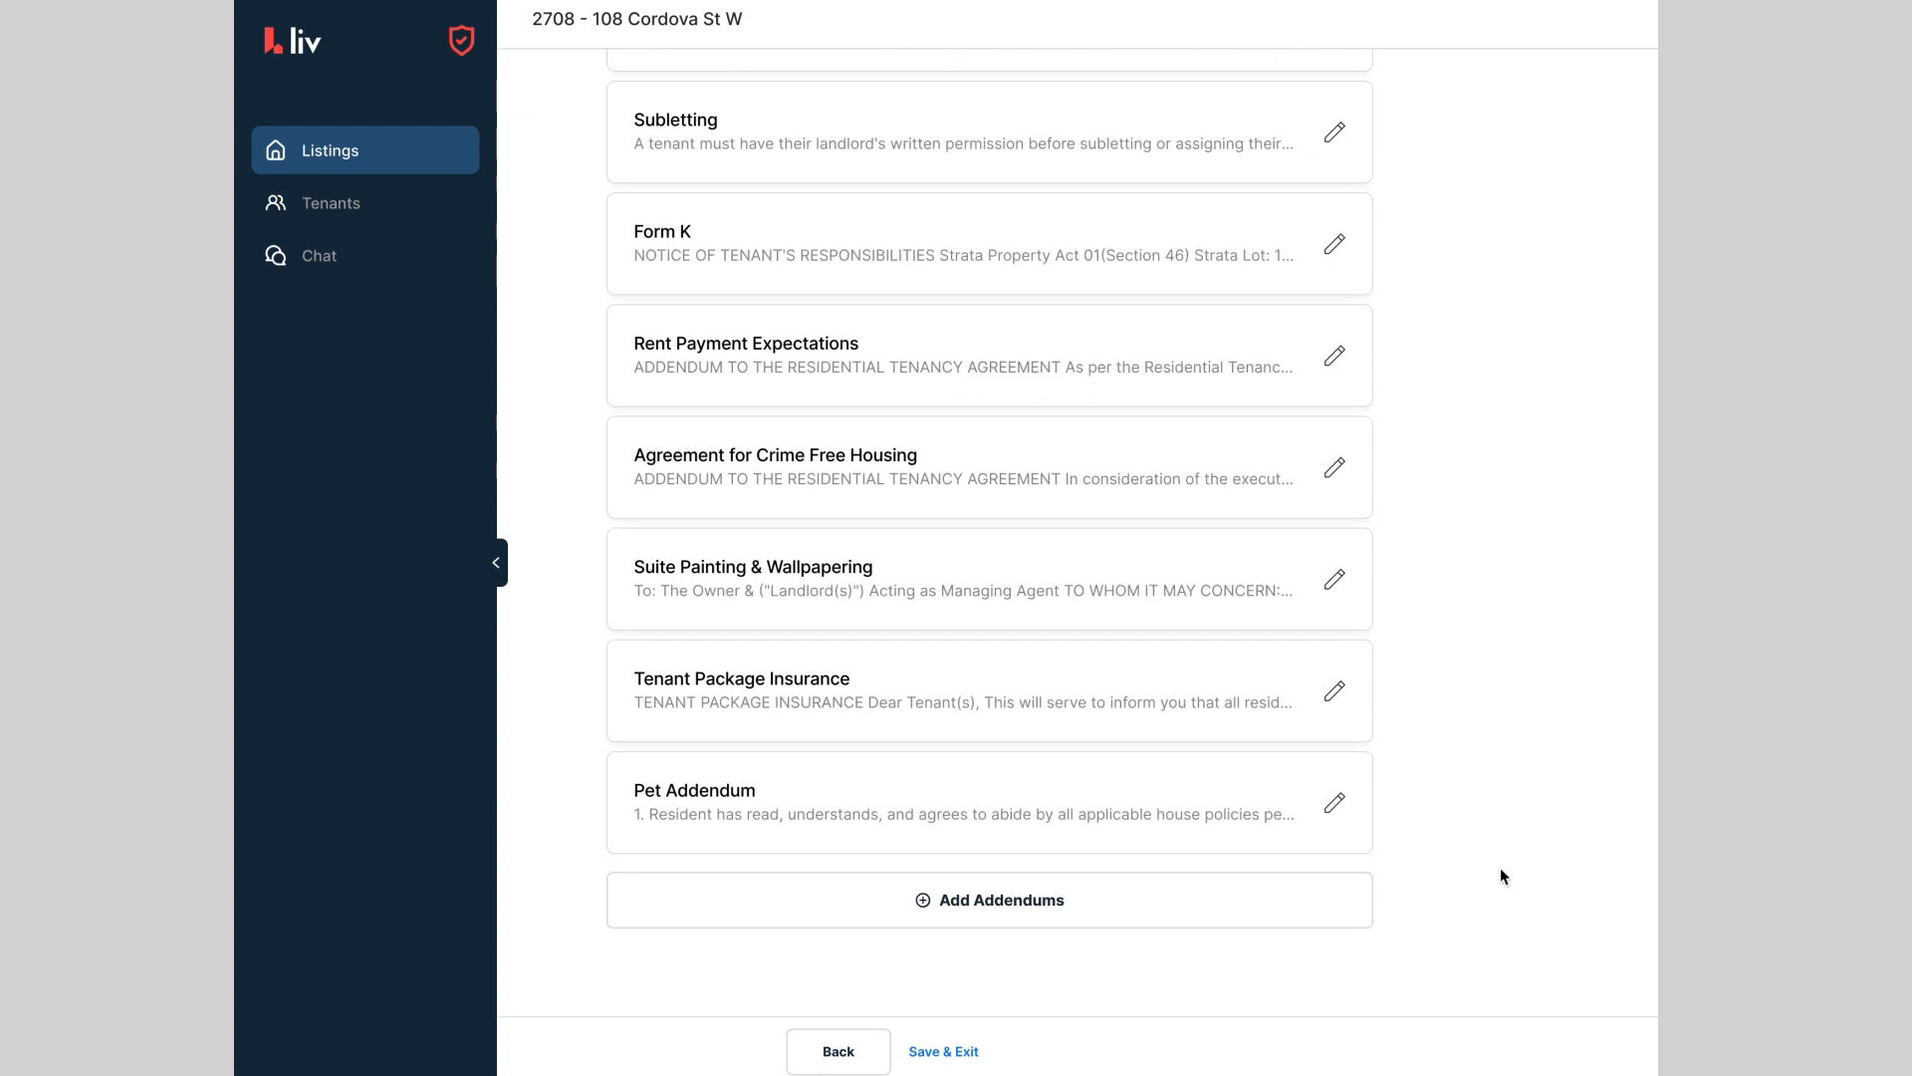
Step: Continue to the Review Details page and scroll through the agreement summary
click(1517, 1042)
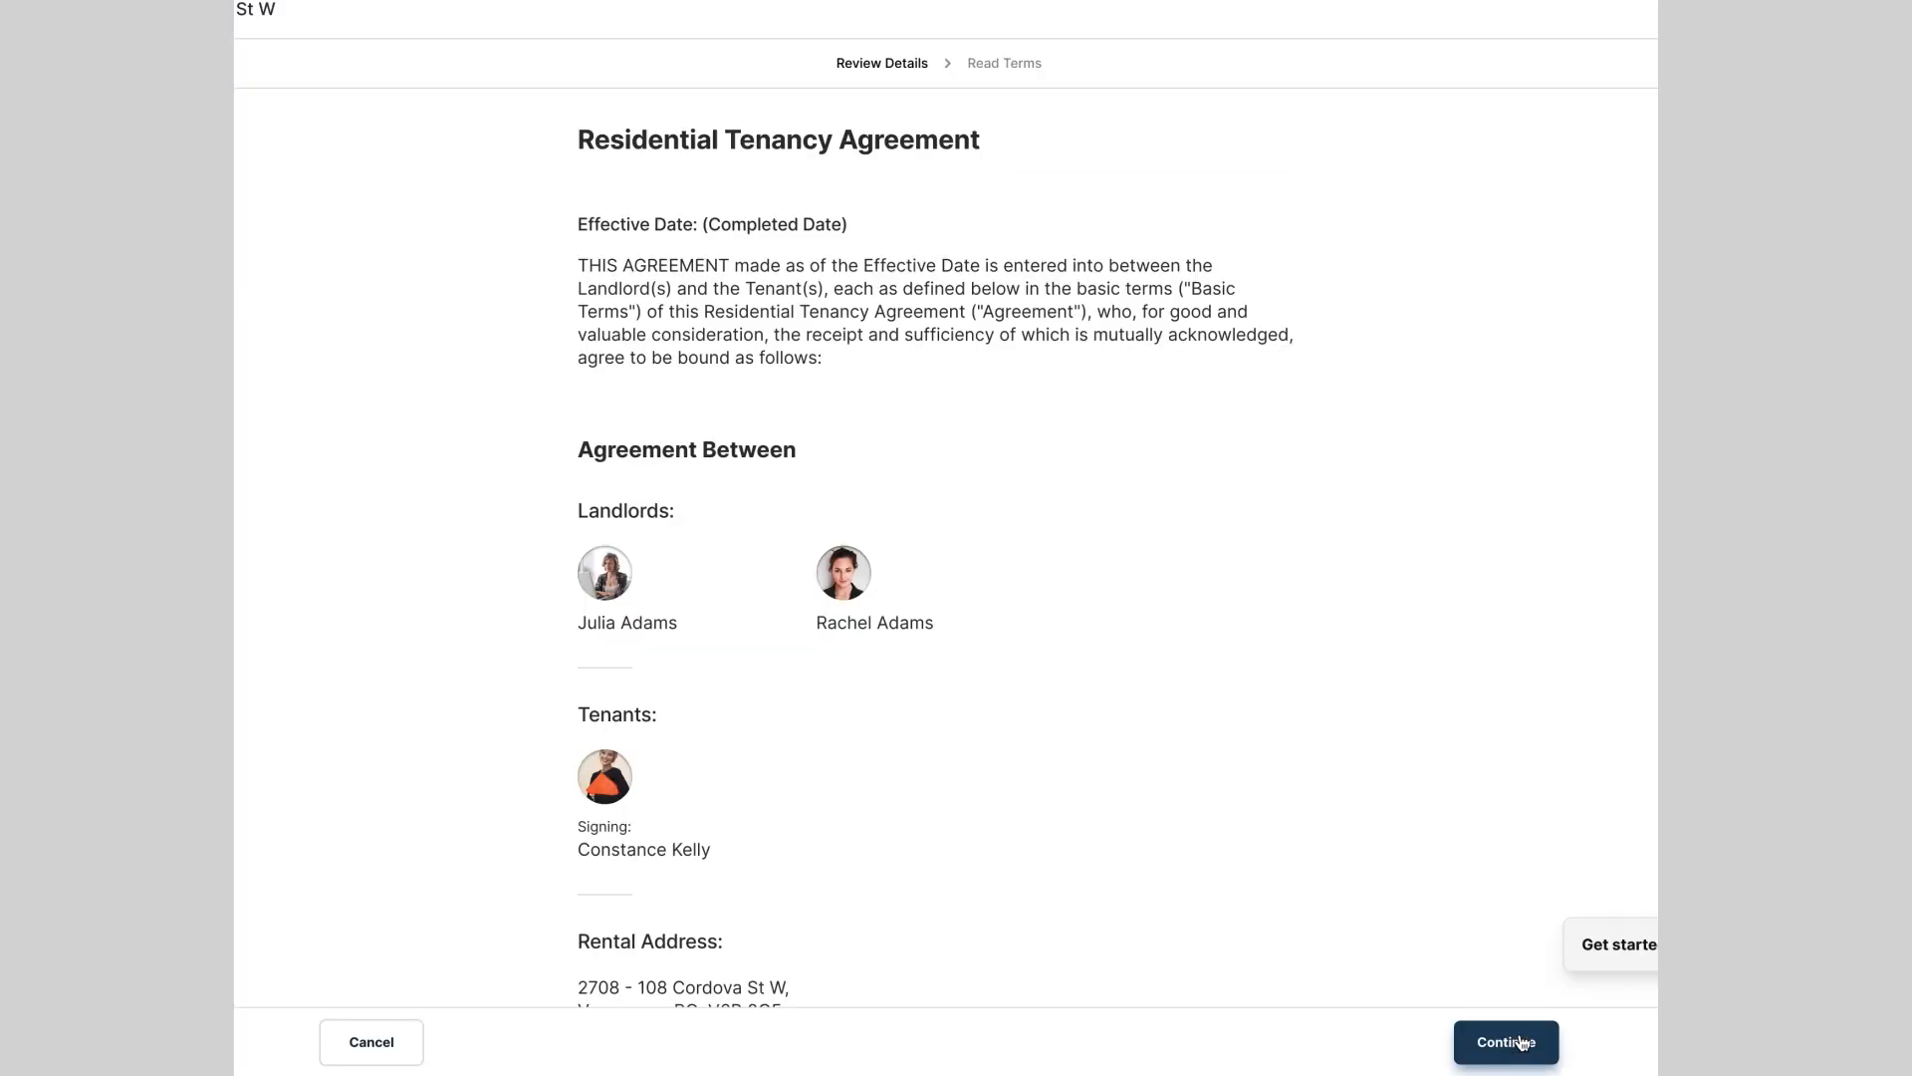
scroll(1392, 427, down, 10)
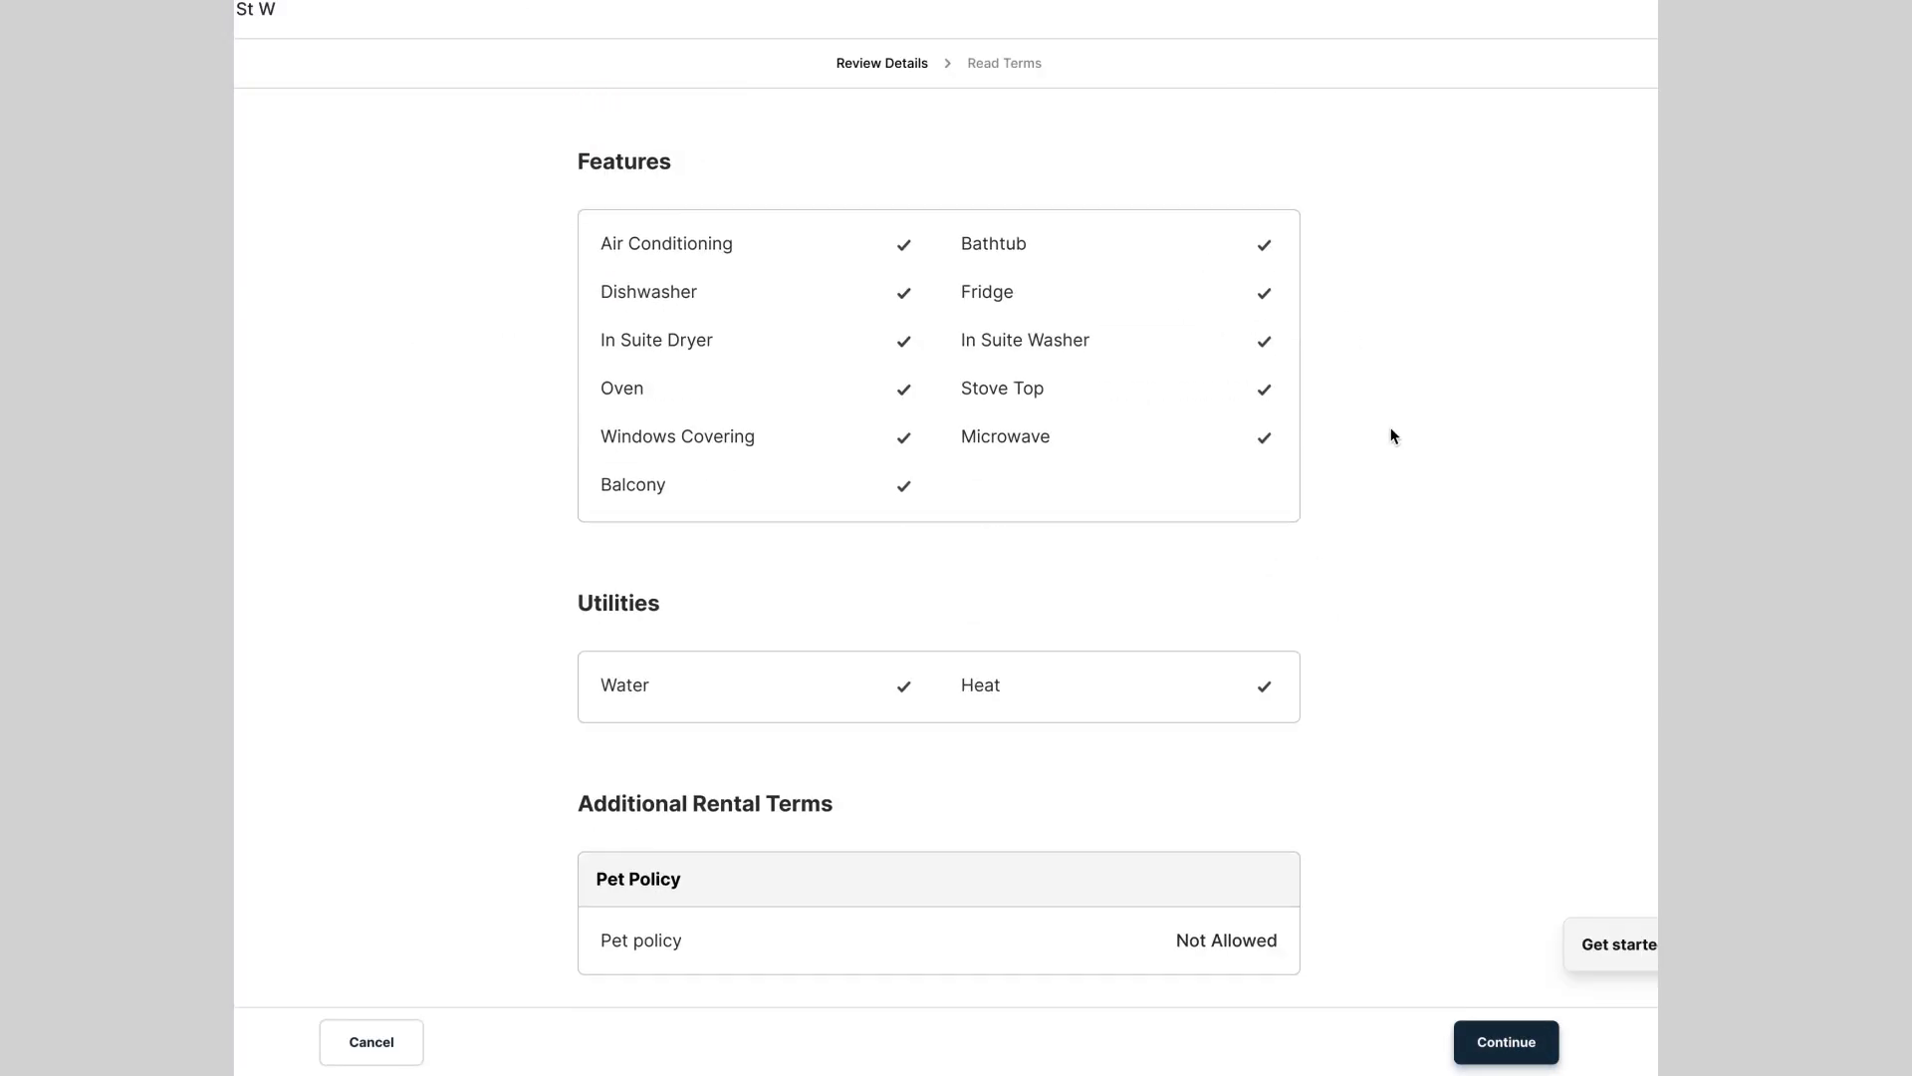
scroll(1391, 436, down, 6)
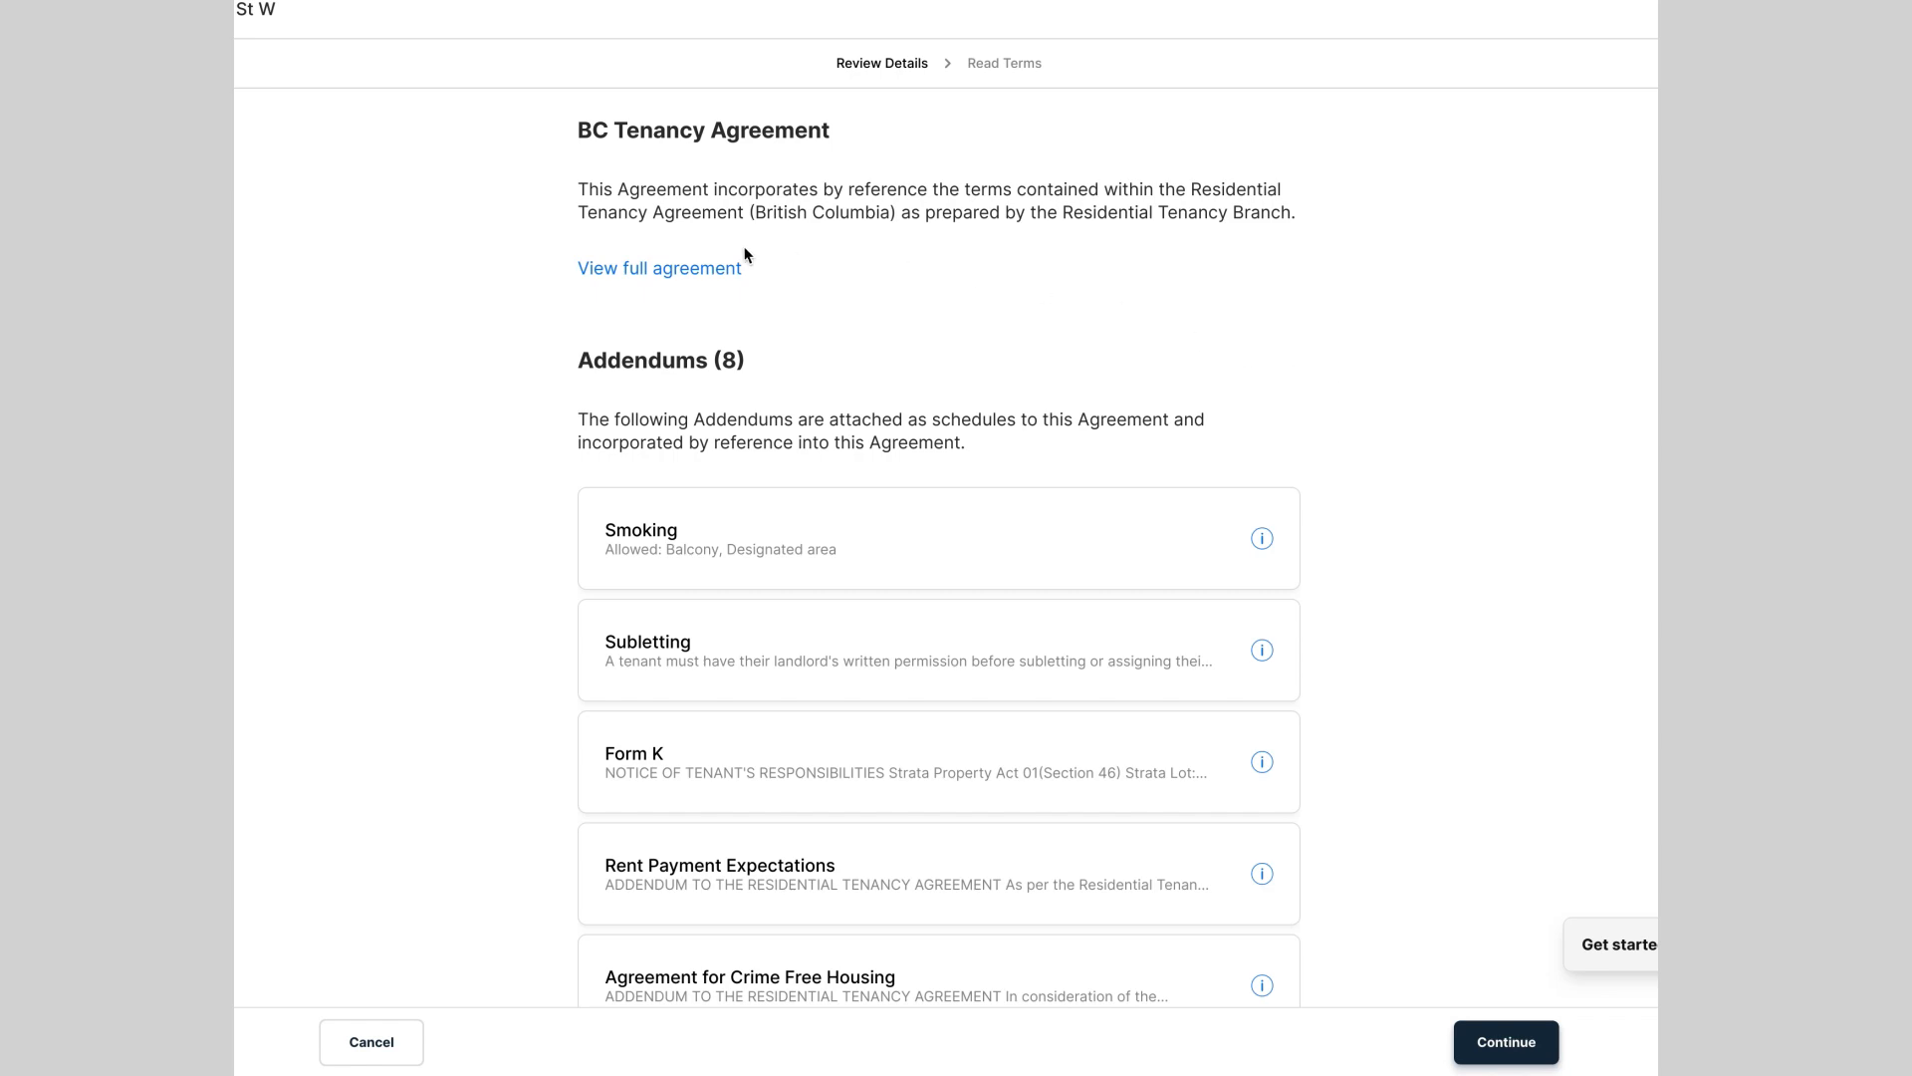
Step: Open the full agreement PDF draft and scroll through its pages
click(610, 271)
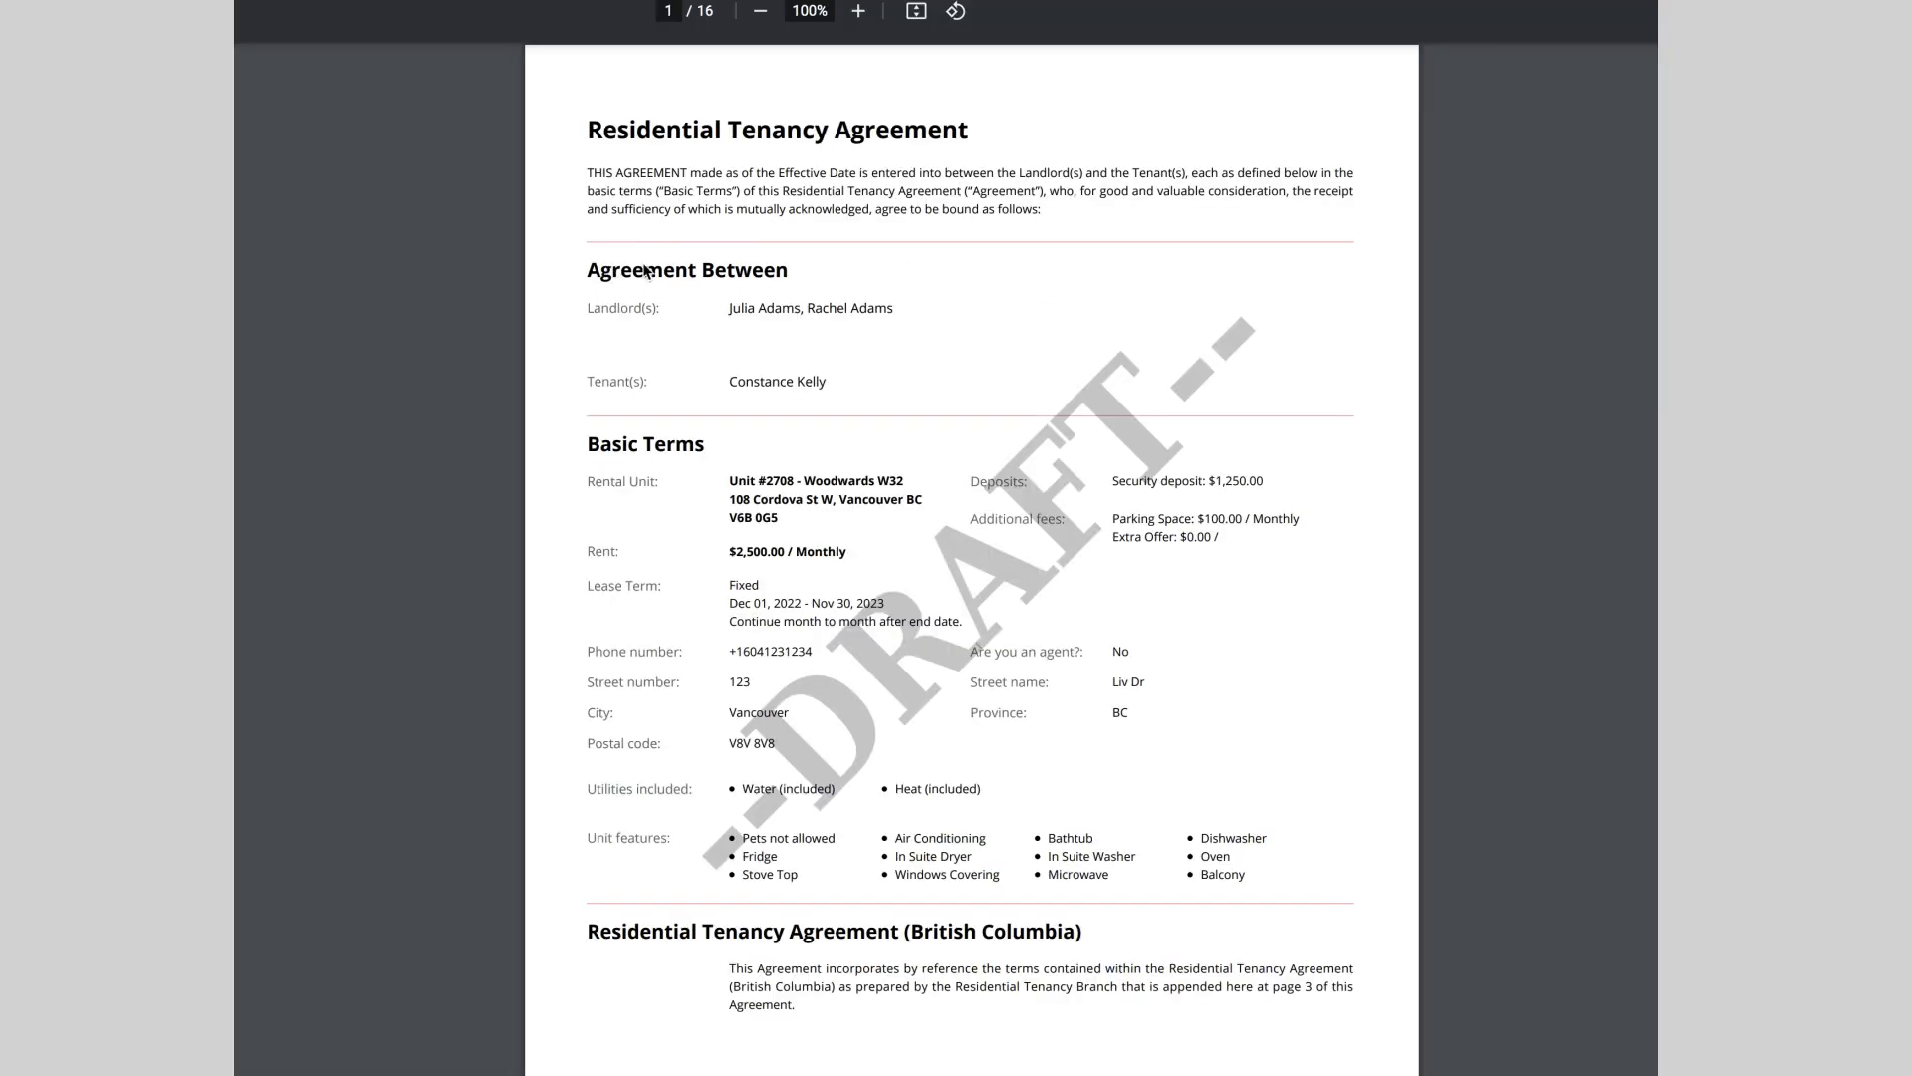
scroll(1554, 403, down, 11)
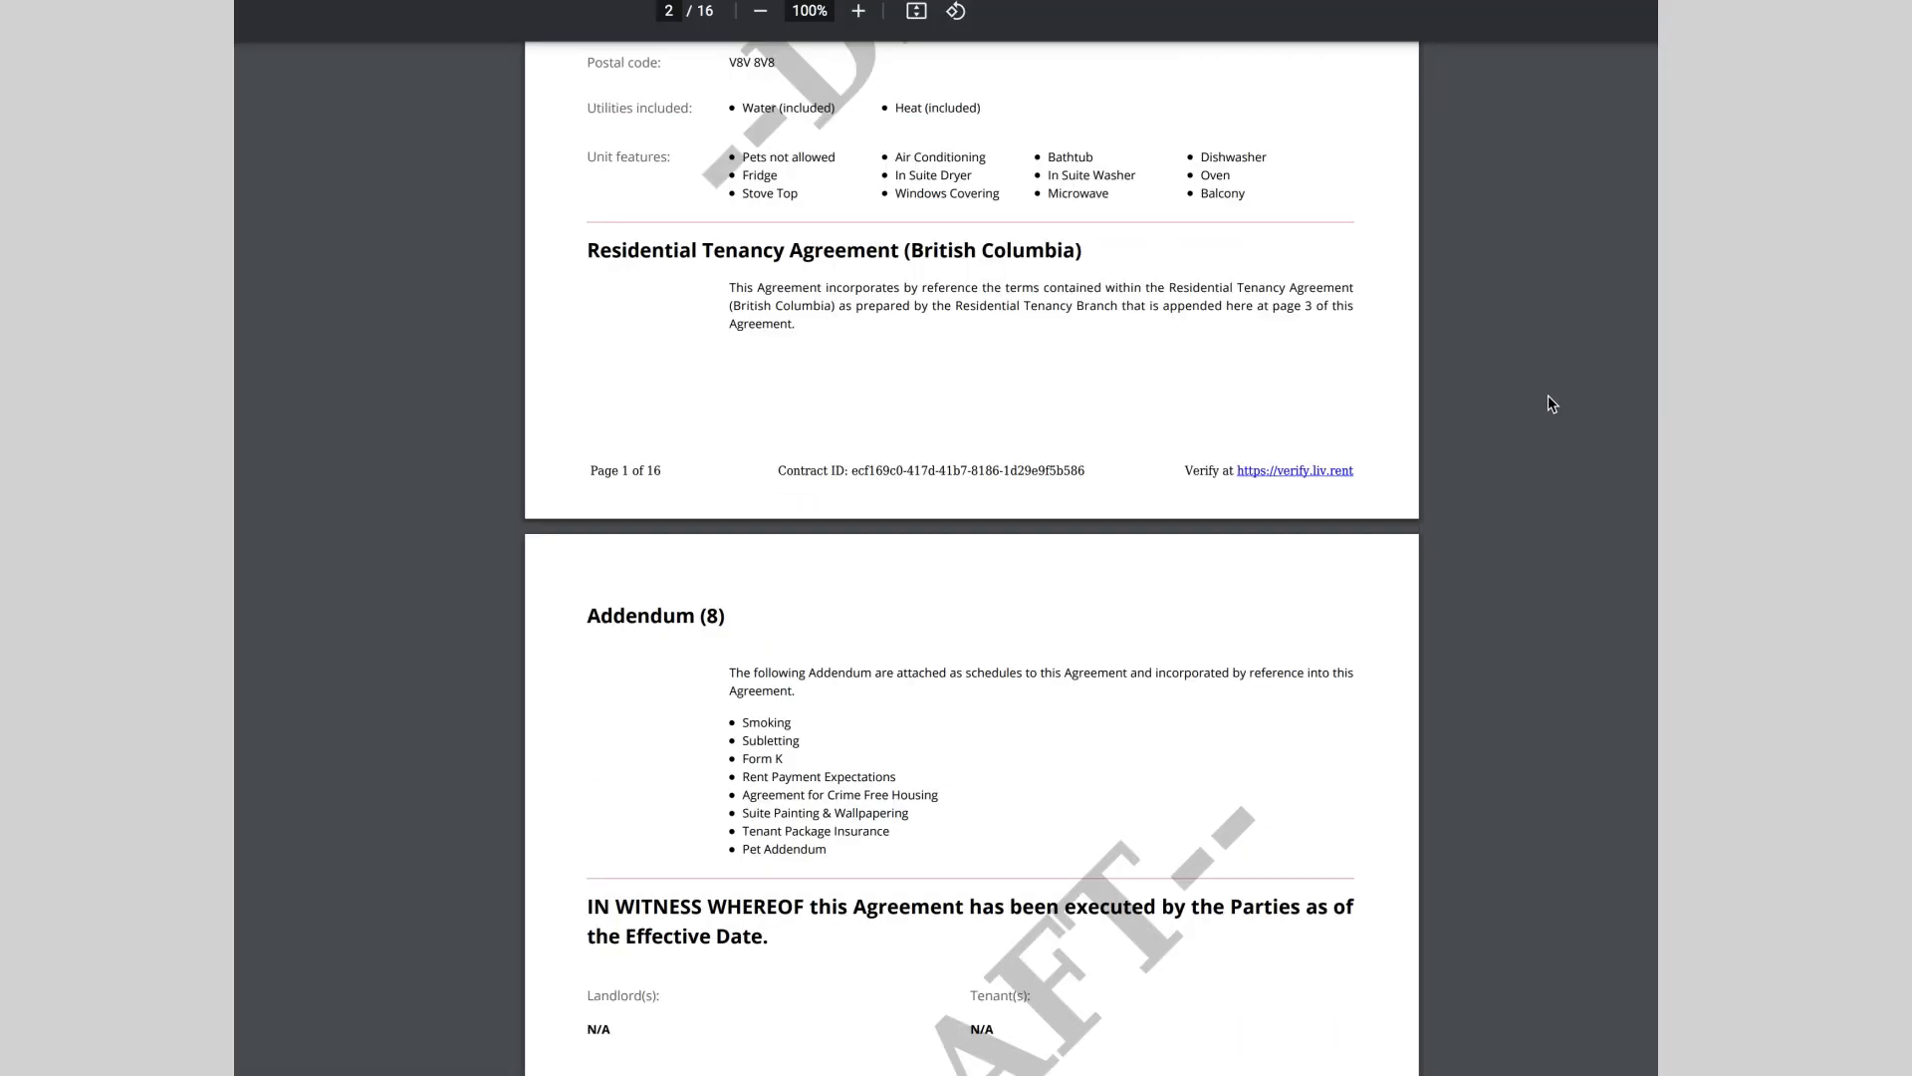
scroll(1544, 402, down, 20)
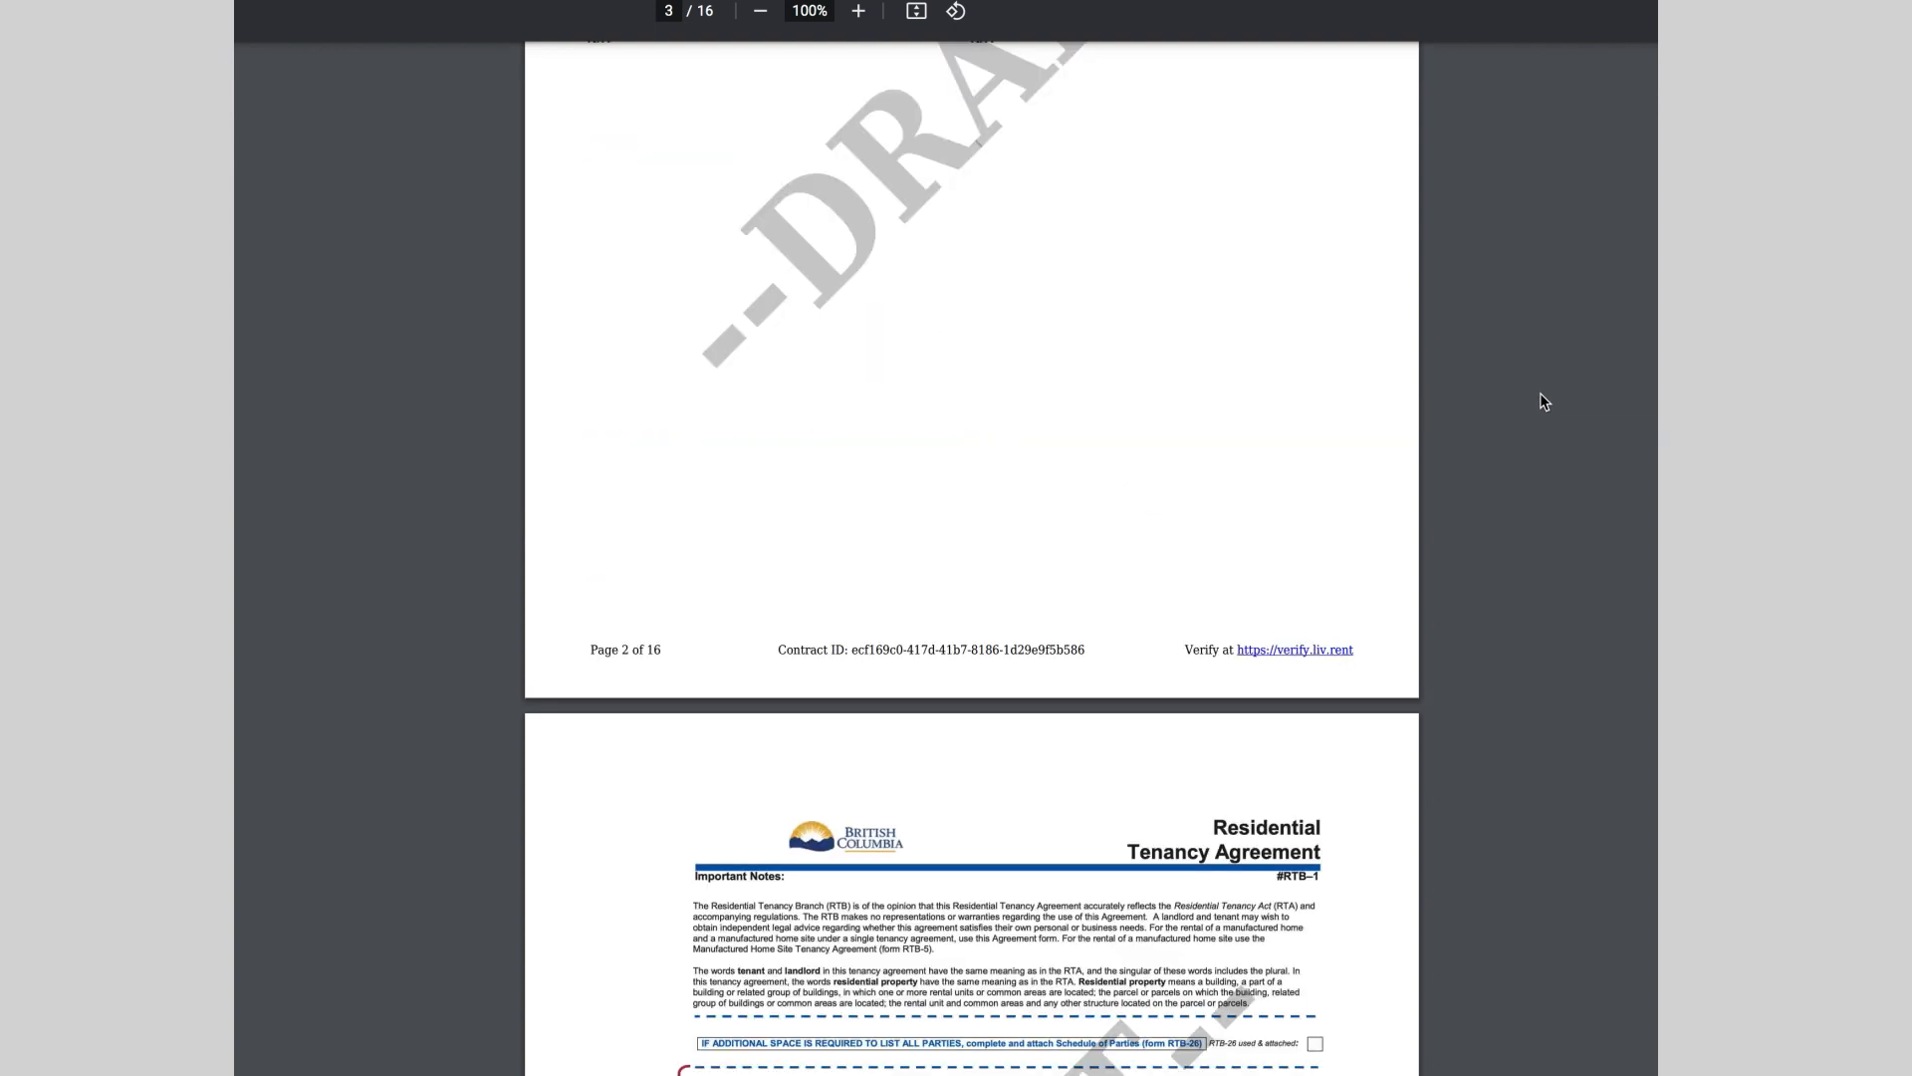
scroll(1539, 392, down, 10)
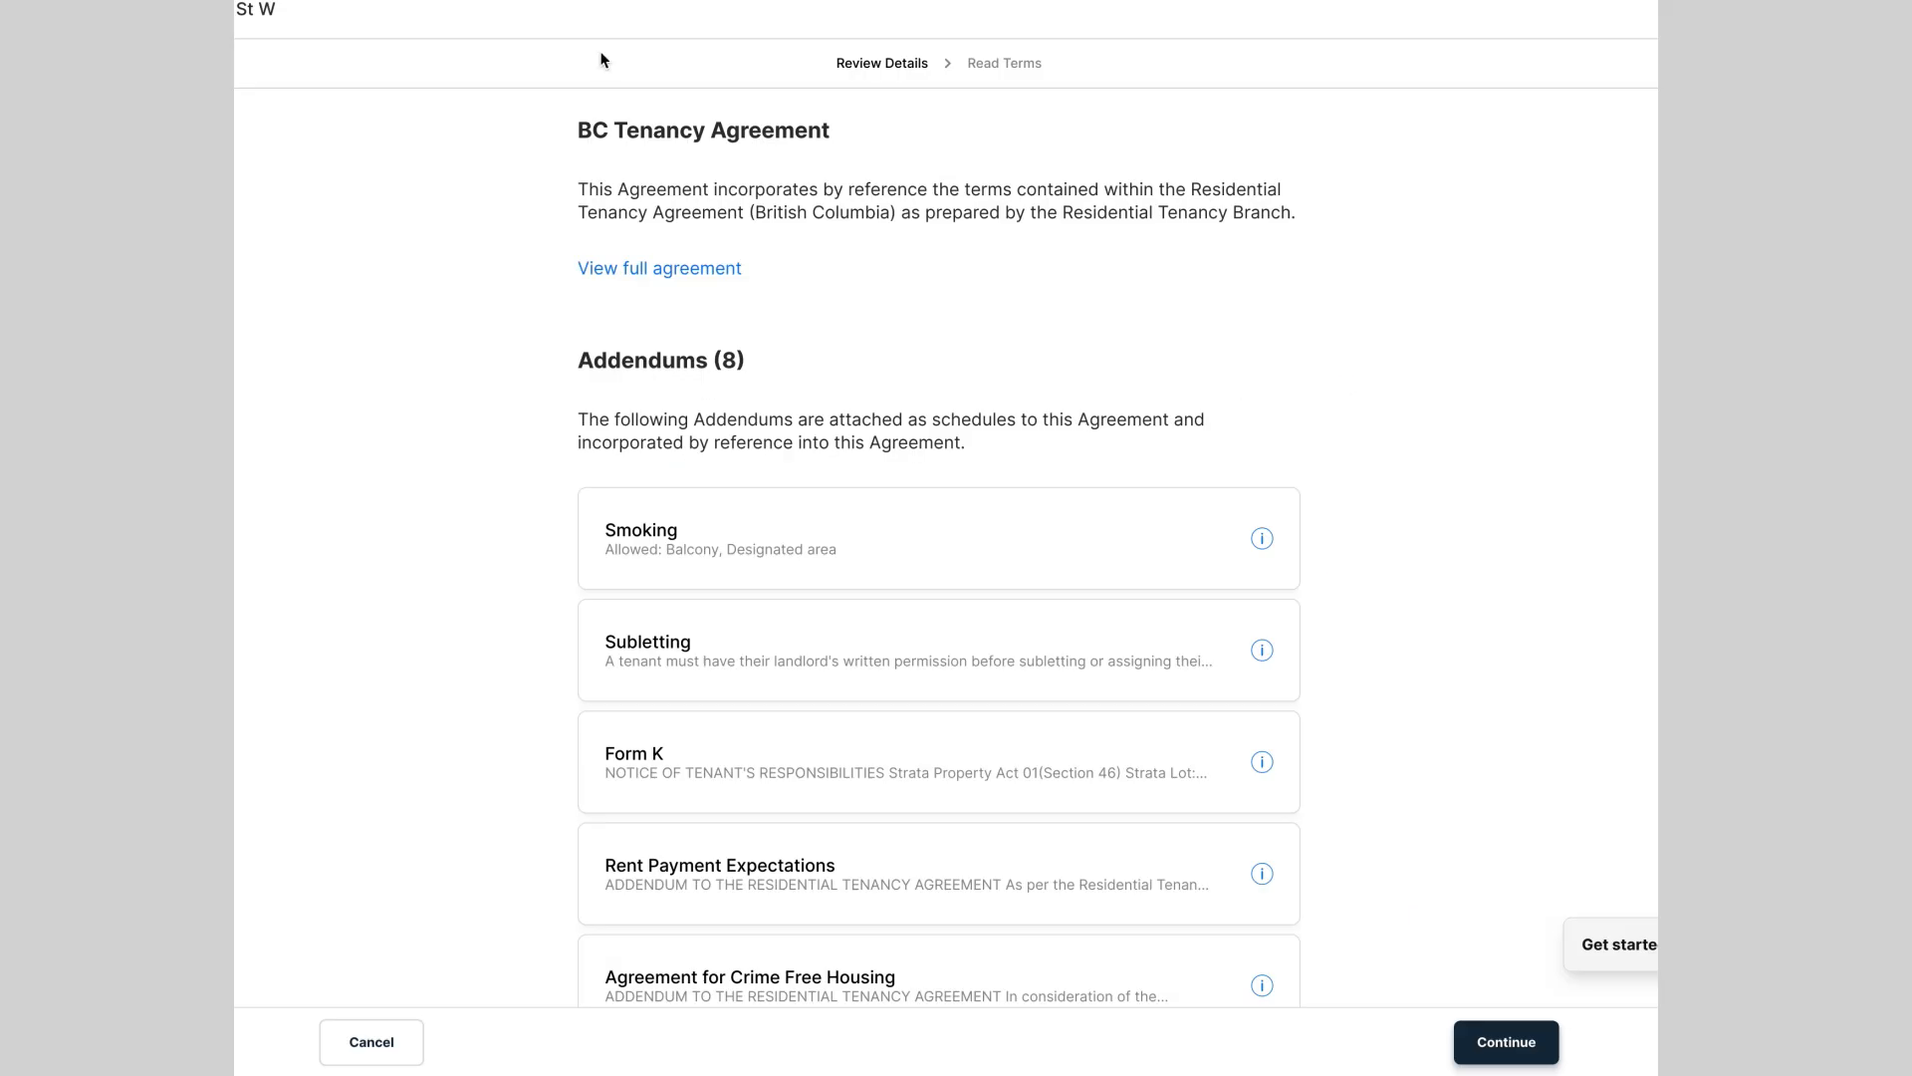
scroll(1571, 595, down, 5)
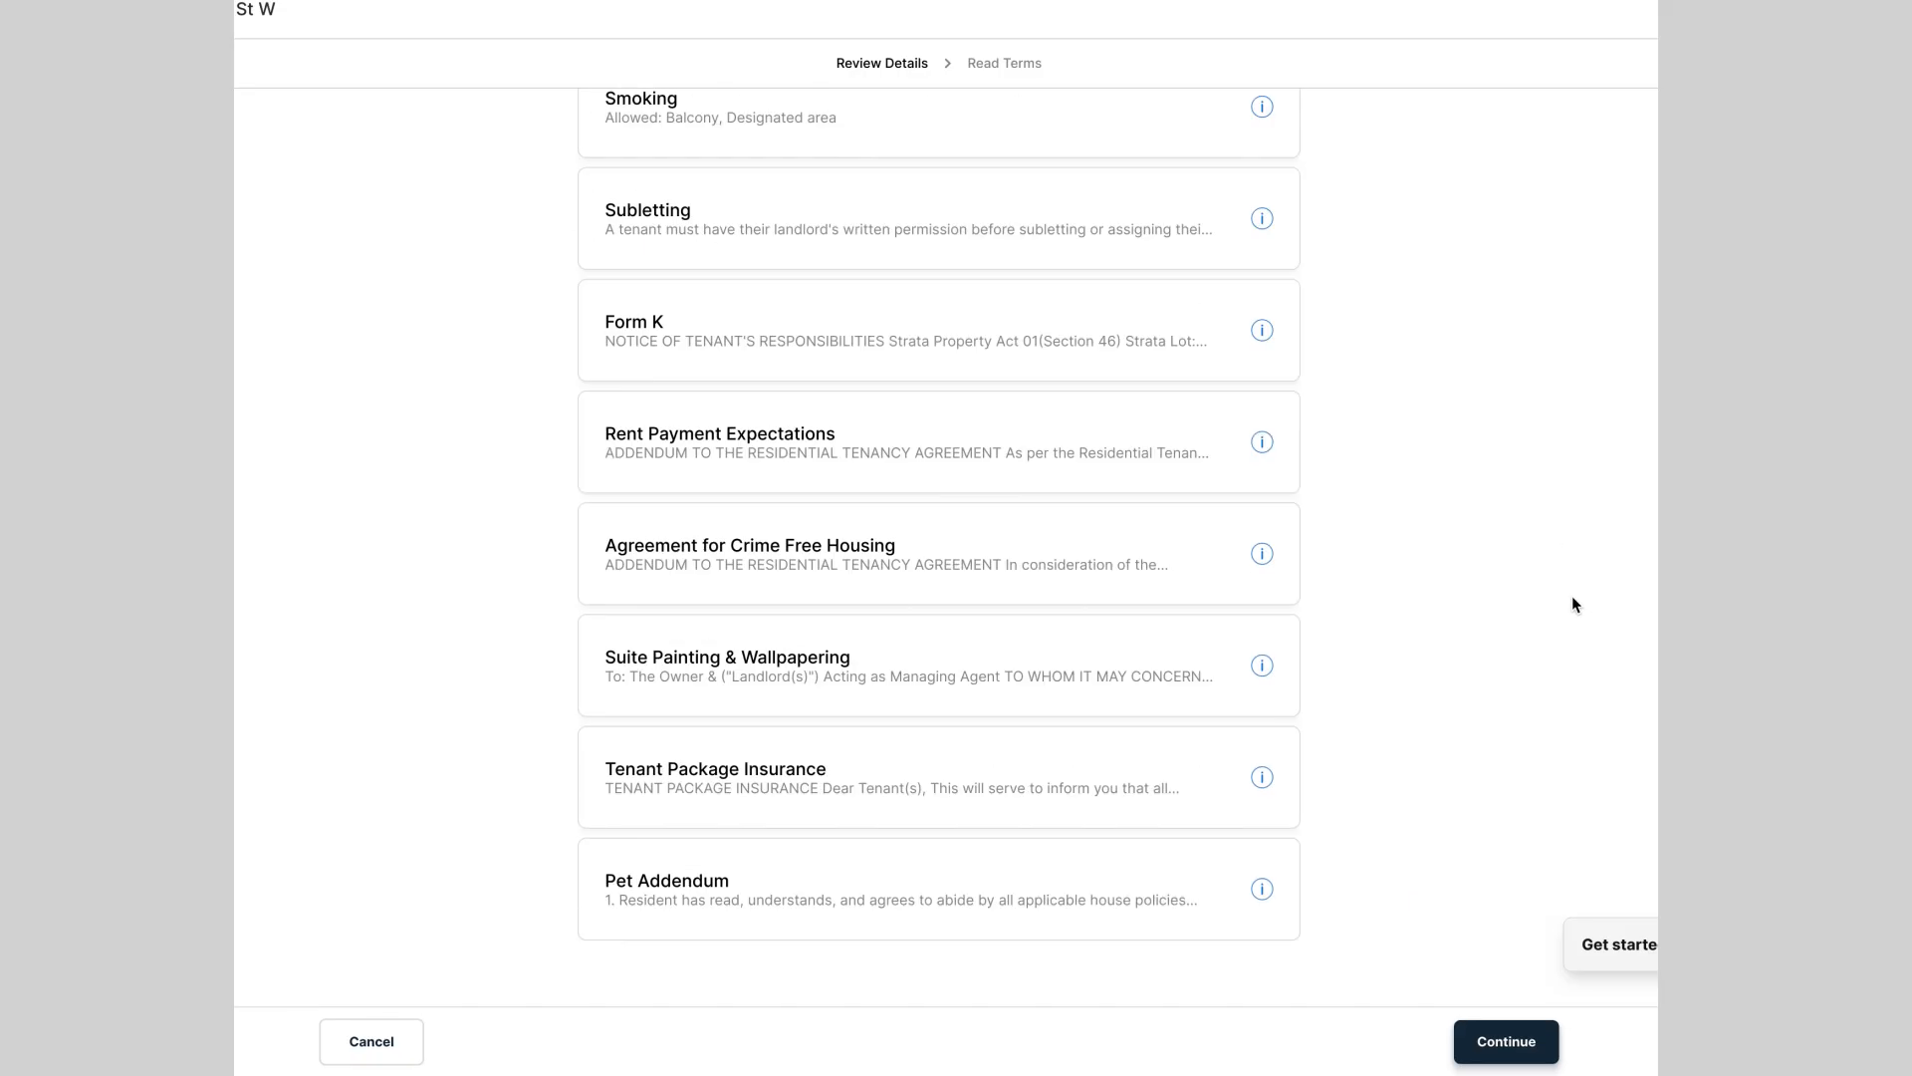
click(1501, 1060)
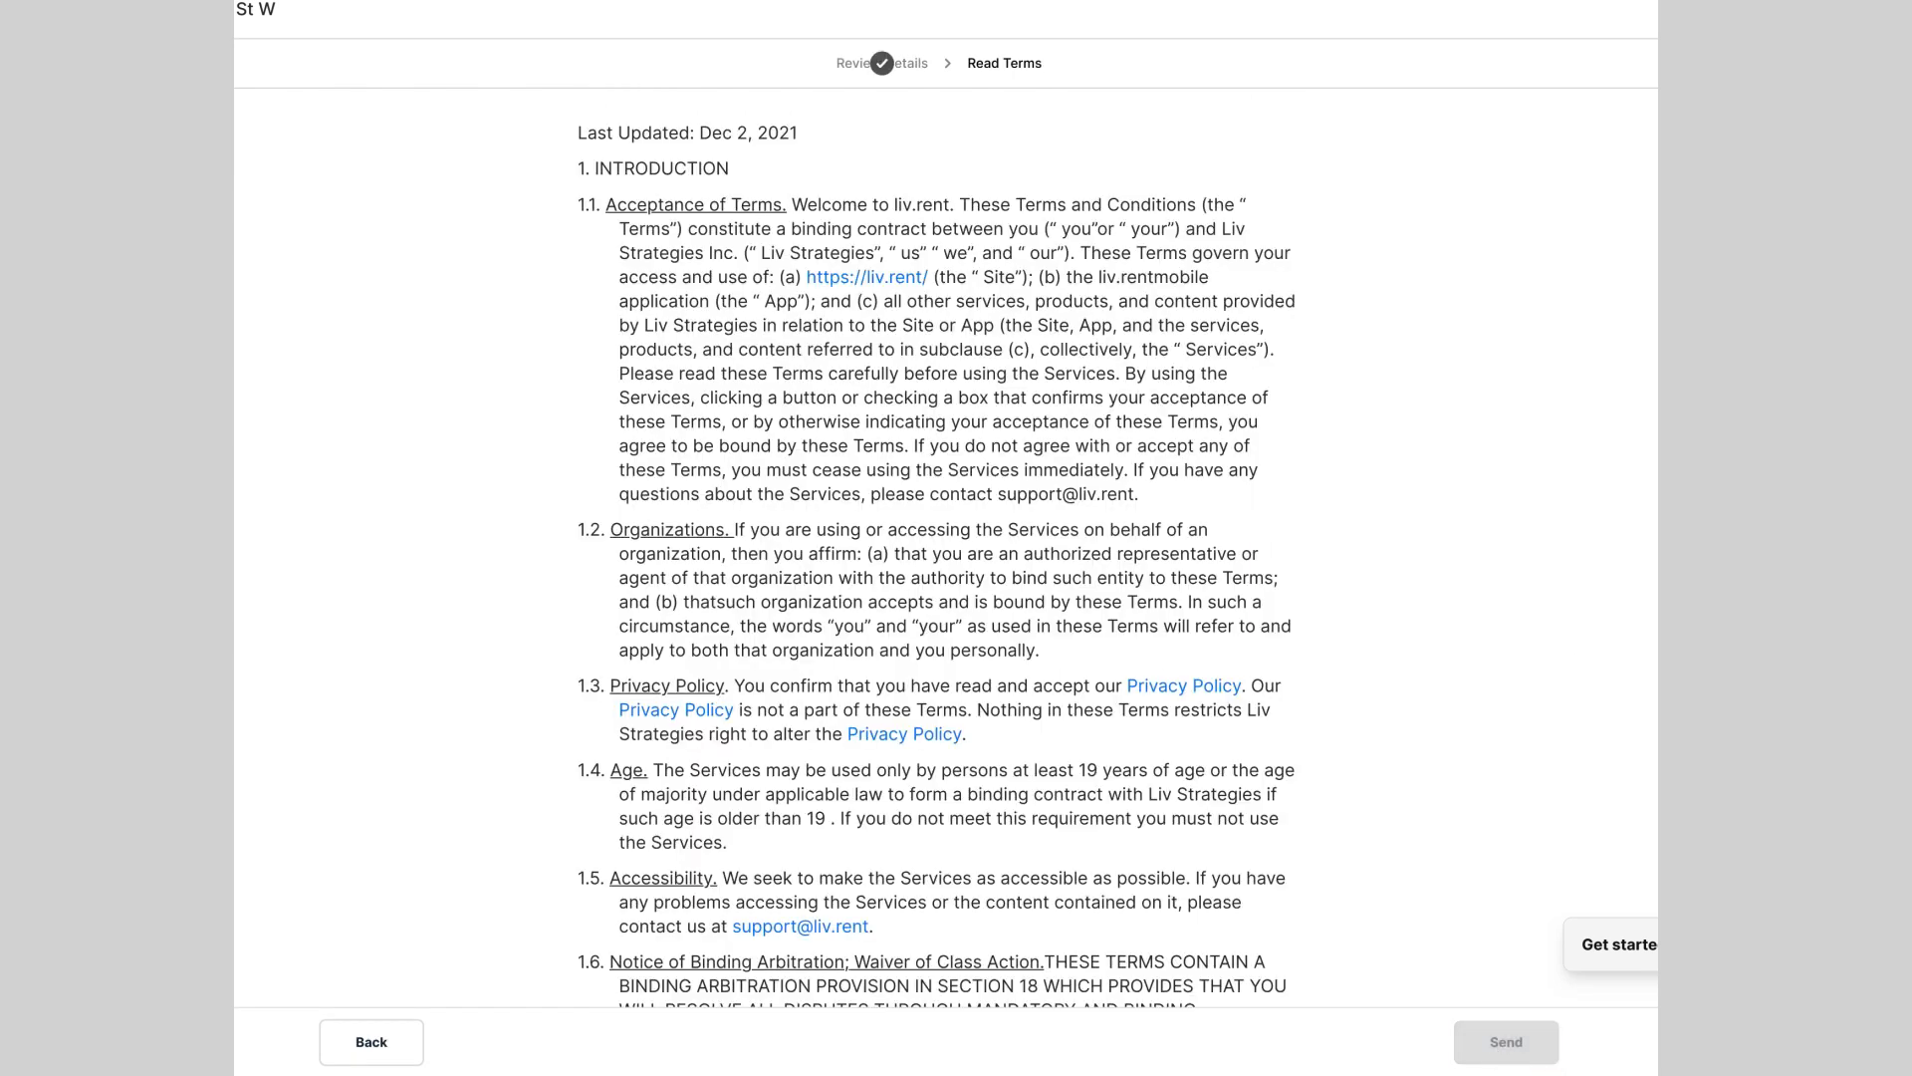
scroll(938, 548, down, 20)
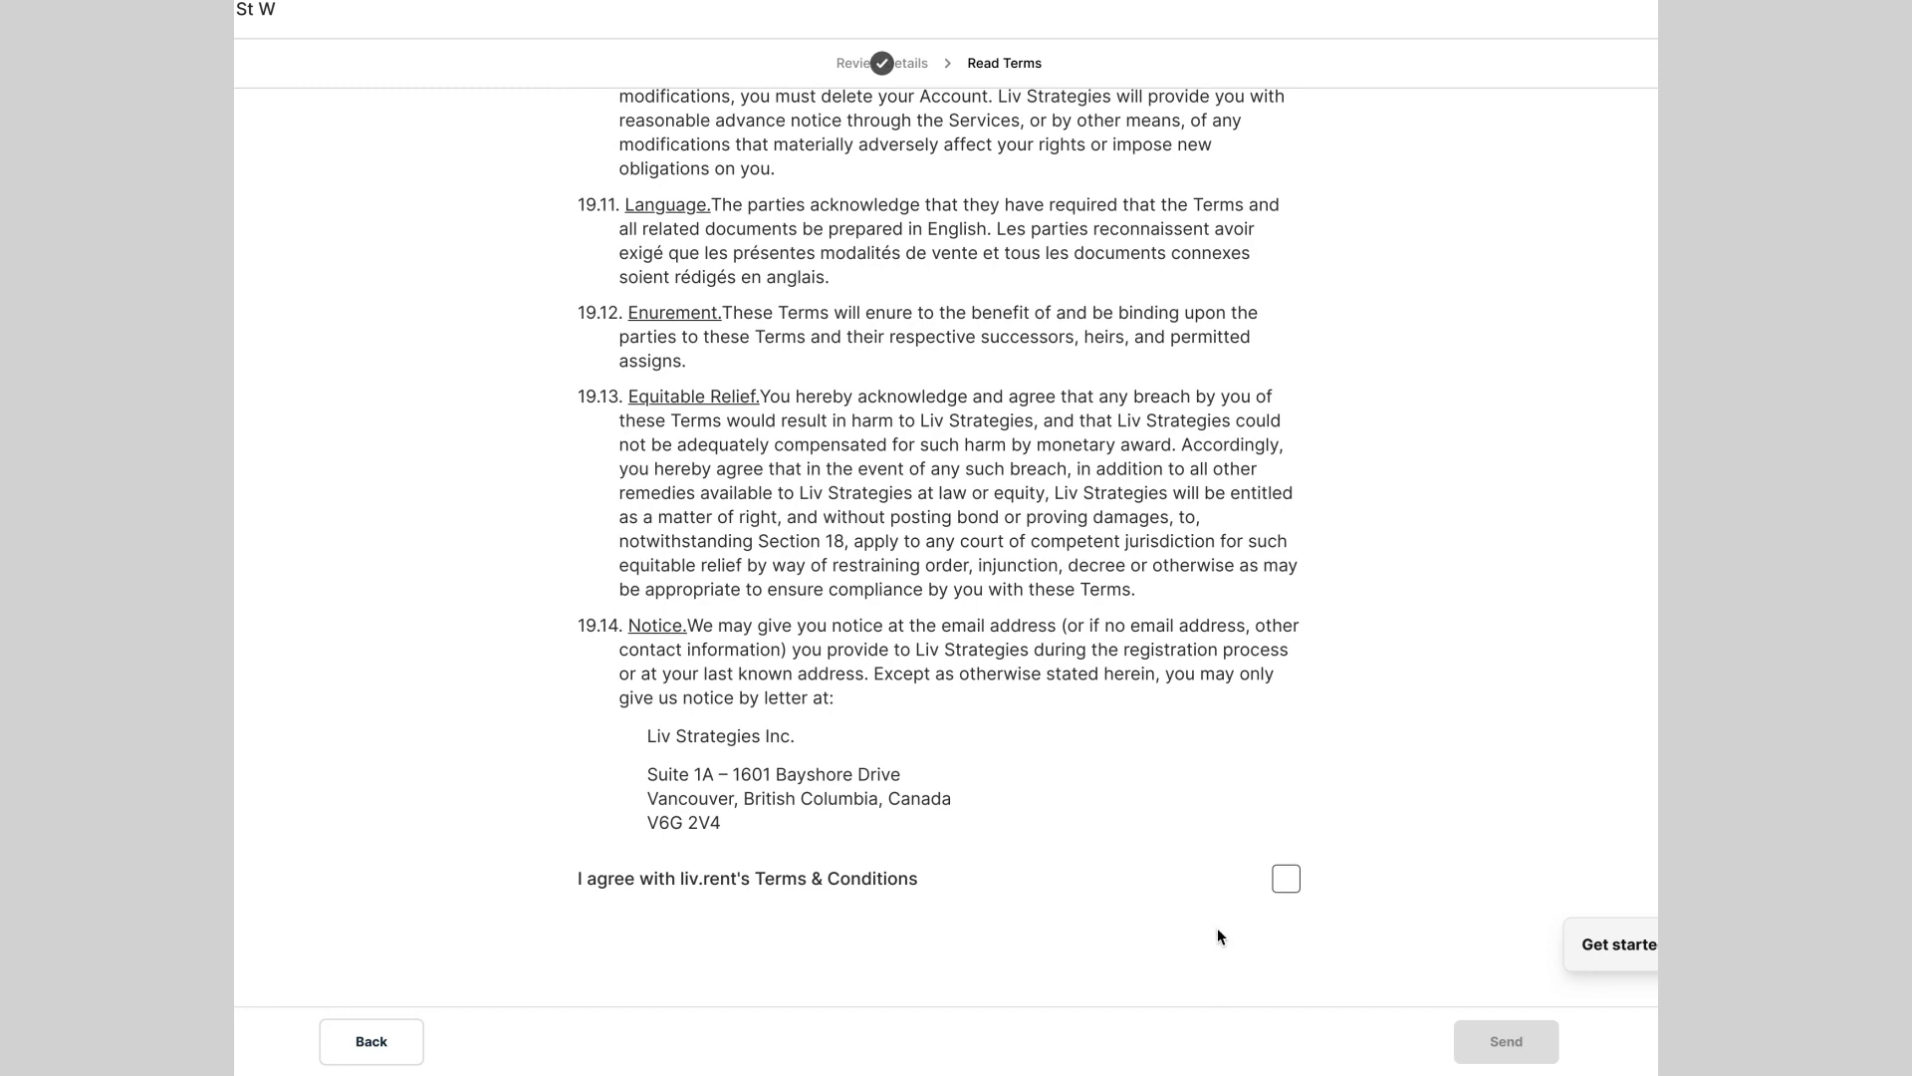
click(1281, 894)
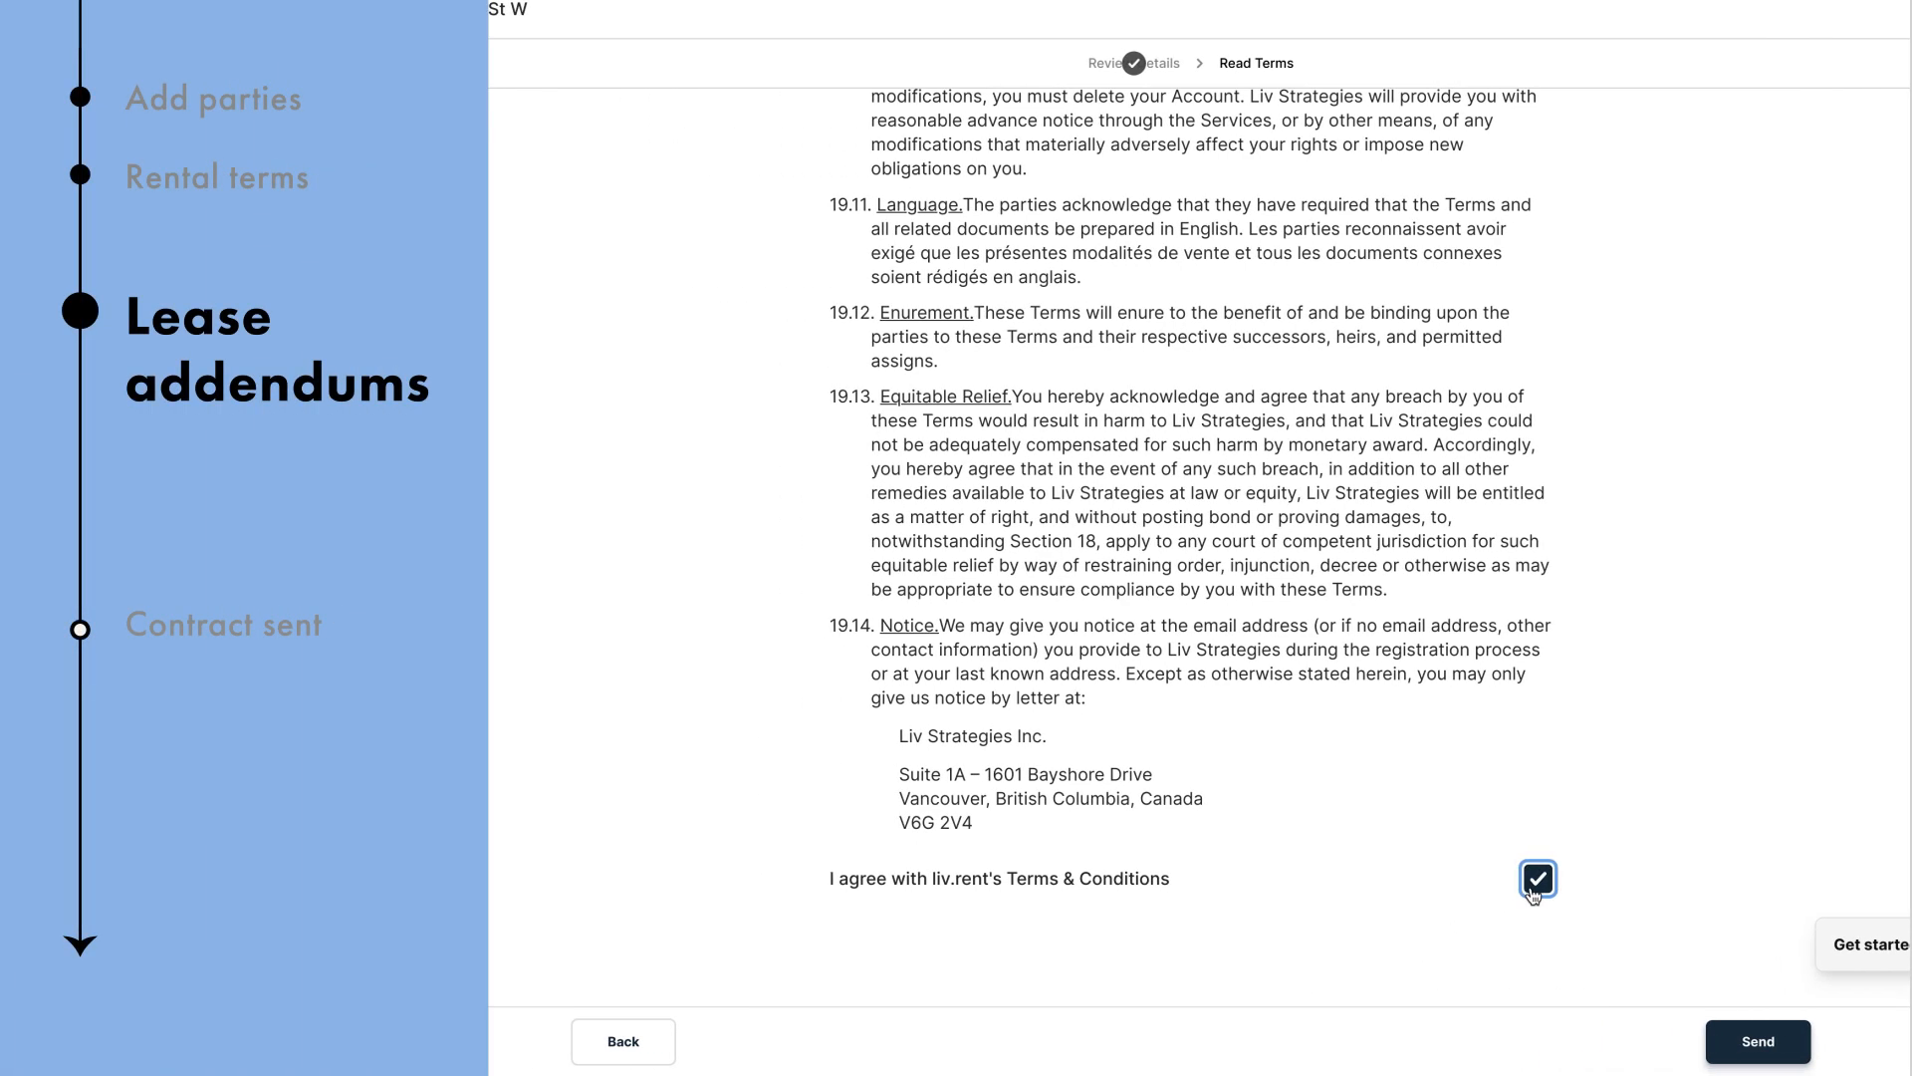
click(1750, 1041)
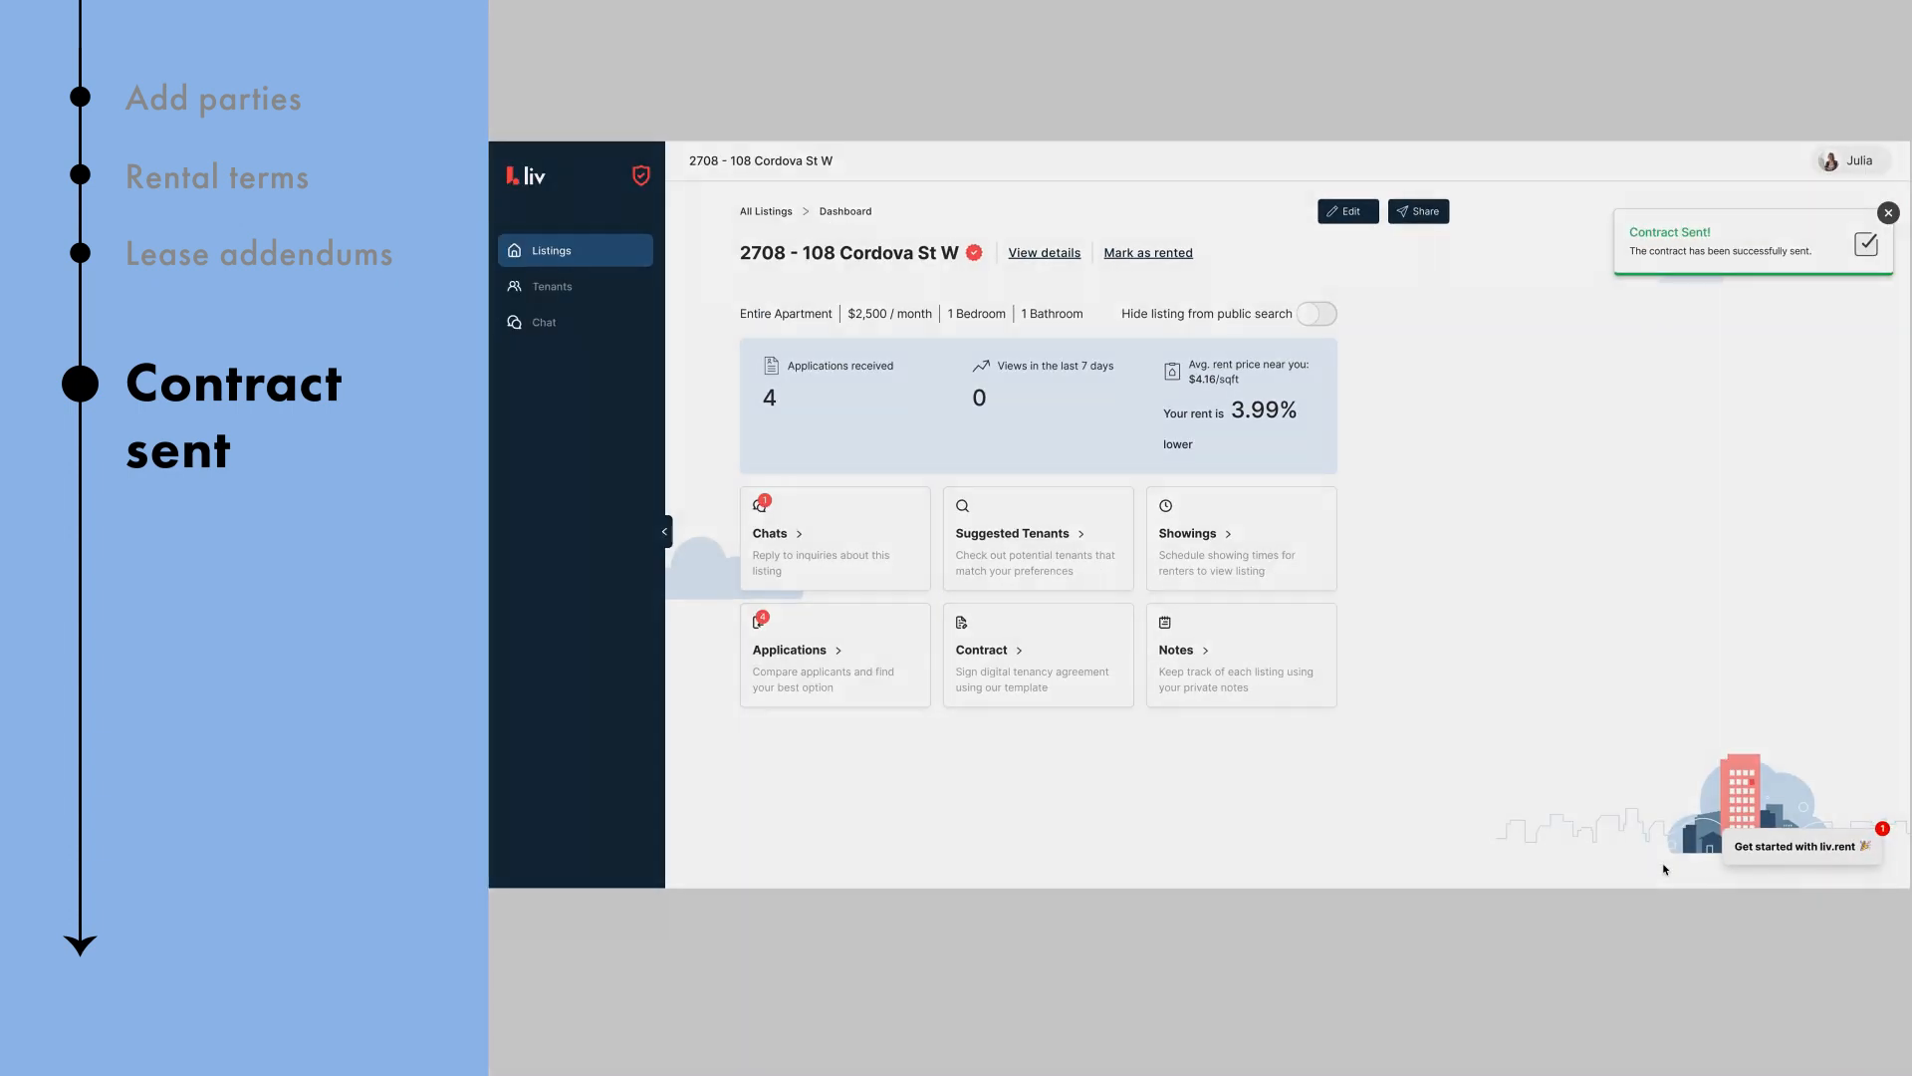